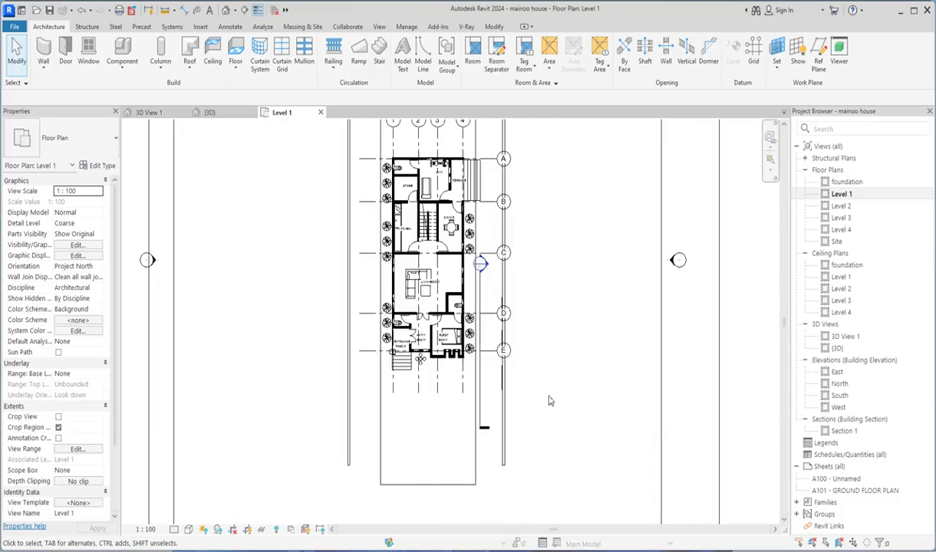
# - Examine the overall layout and rooms of the Level 1 floor plan
pyautogui.scroll(1, 549, 401)
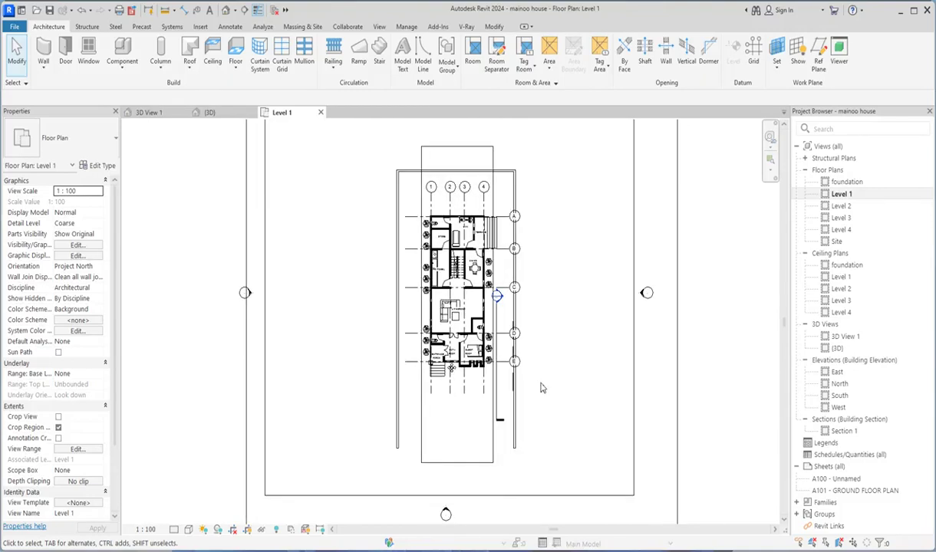
pyautogui.scroll(2, 542, 389)
pyautogui.scroll(-1, 624, 310)
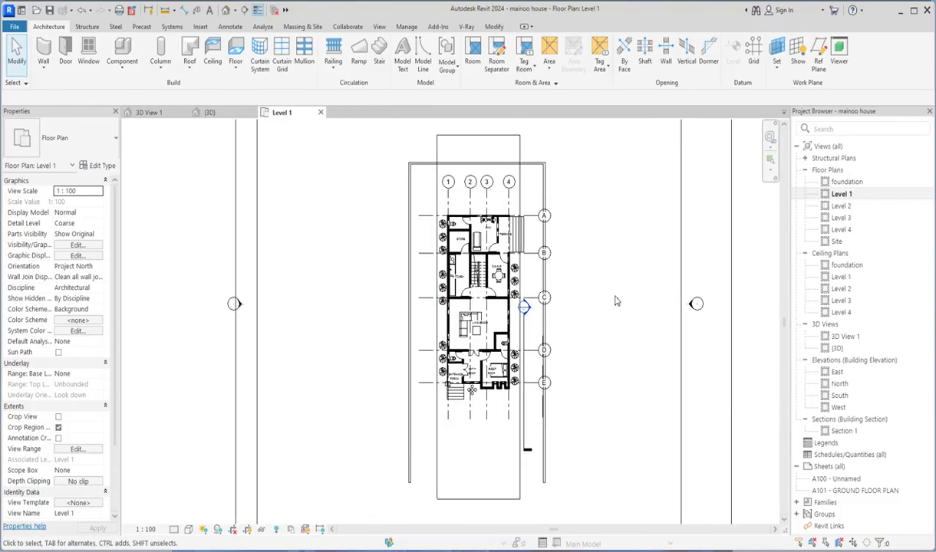
pyautogui.scroll(-1, 592, 284)
pyautogui.scroll(4, 560, 242)
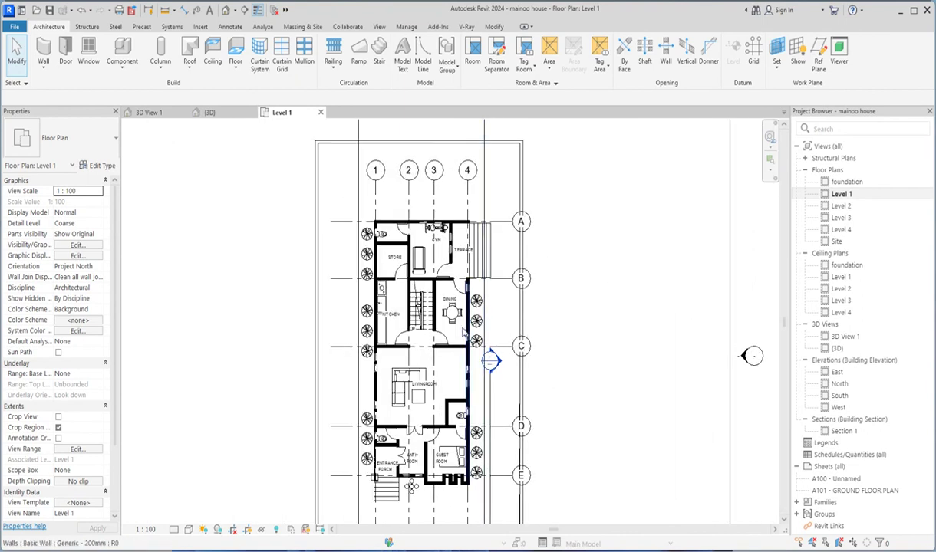
pyautogui.scroll(-2, 691, 223)
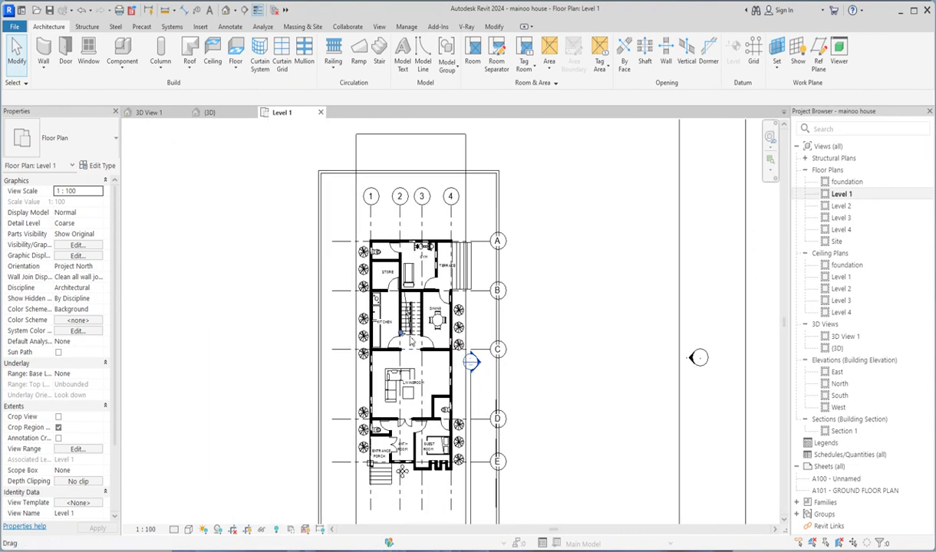
pyautogui.scroll(3, 374, 339)
pyautogui.scroll(-2, 480, 341)
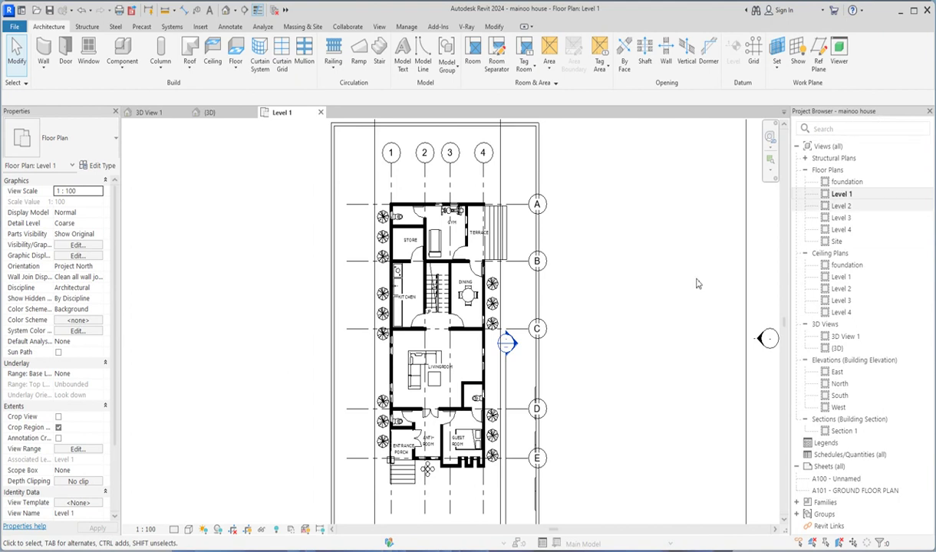
# - Open the Level 2 floor plan and view its whole layout
pyautogui.doubleClick(842, 207)
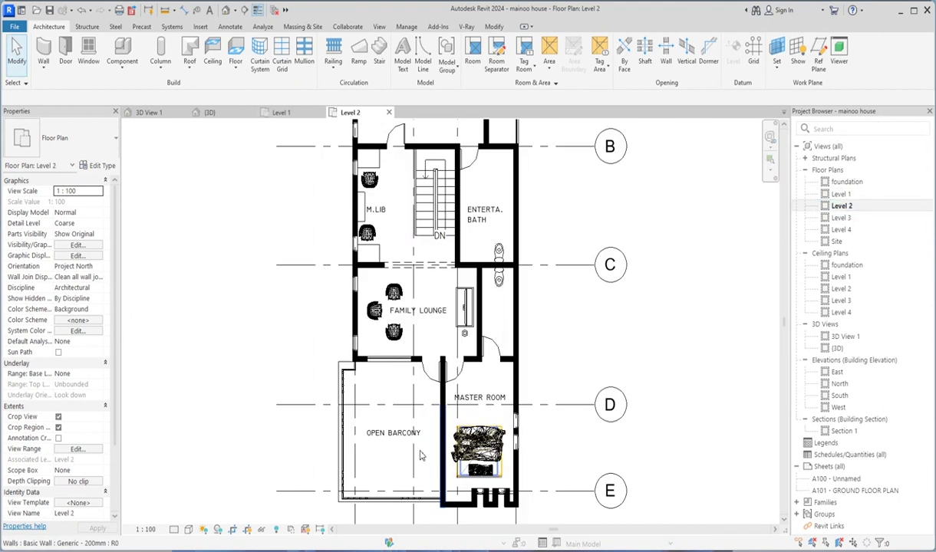
pyautogui.middleClick(439, 454)
pyautogui.middleClick(440, 455)
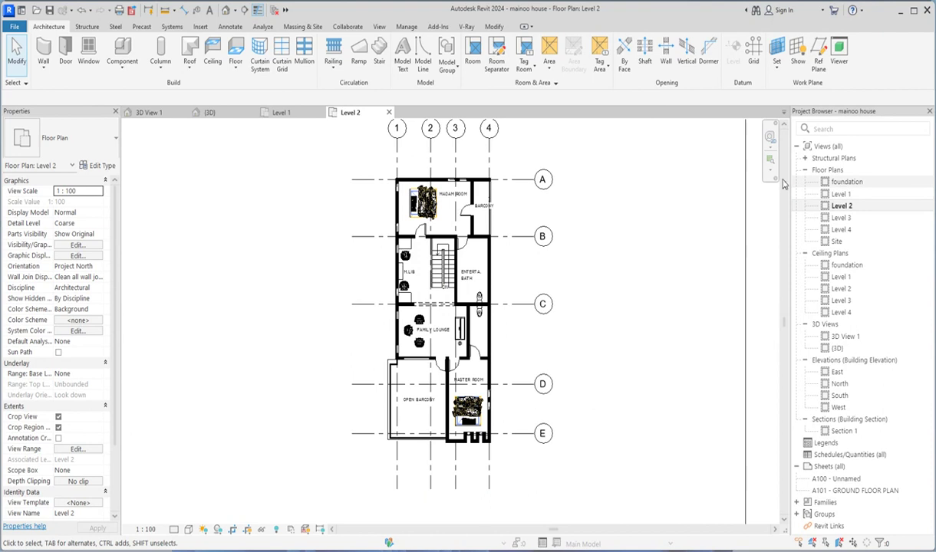
# - Open the Level 3 floor plan and inspect the roof and the underlay beneath it
pyautogui.doubleClick(841, 218)
pyautogui.scroll(2, 444, 272)
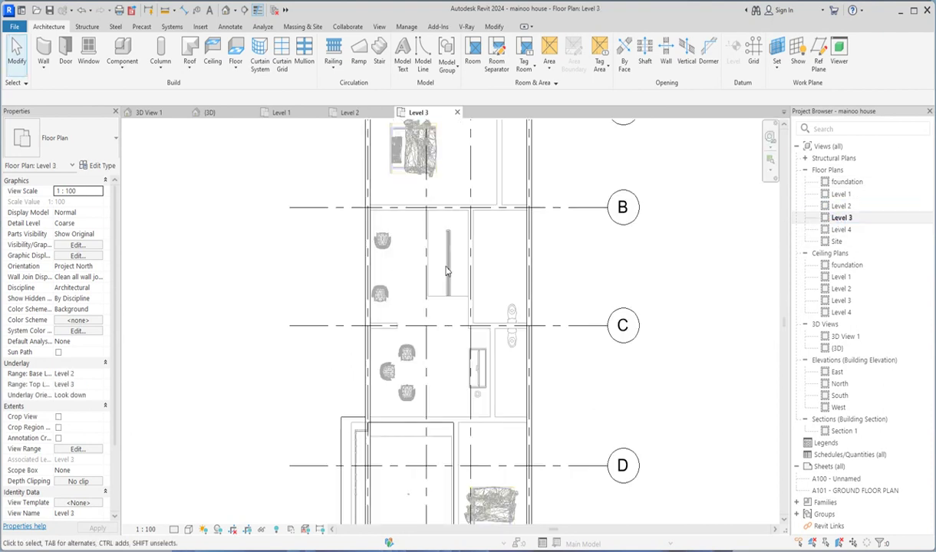
pyautogui.scroll(-2, 443, 272)
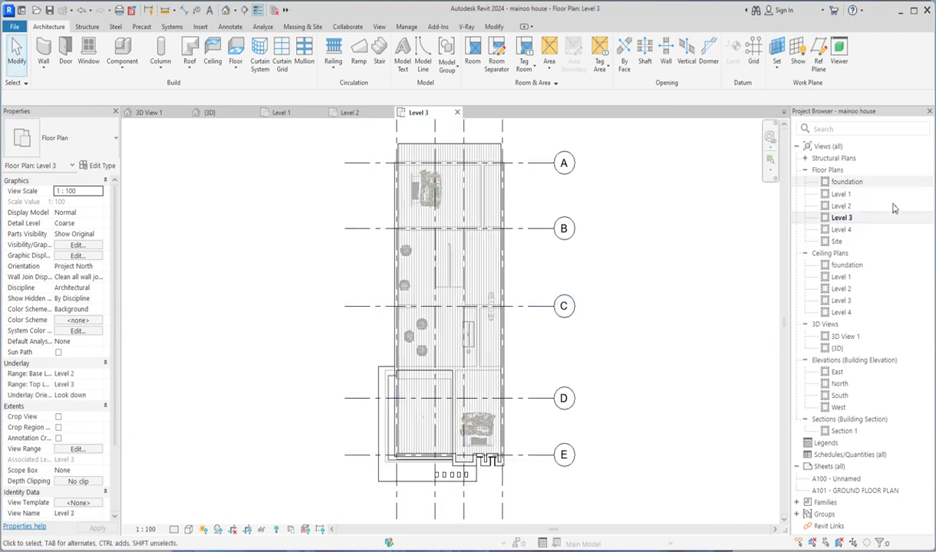
pyautogui.scroll(2, 370, 163)
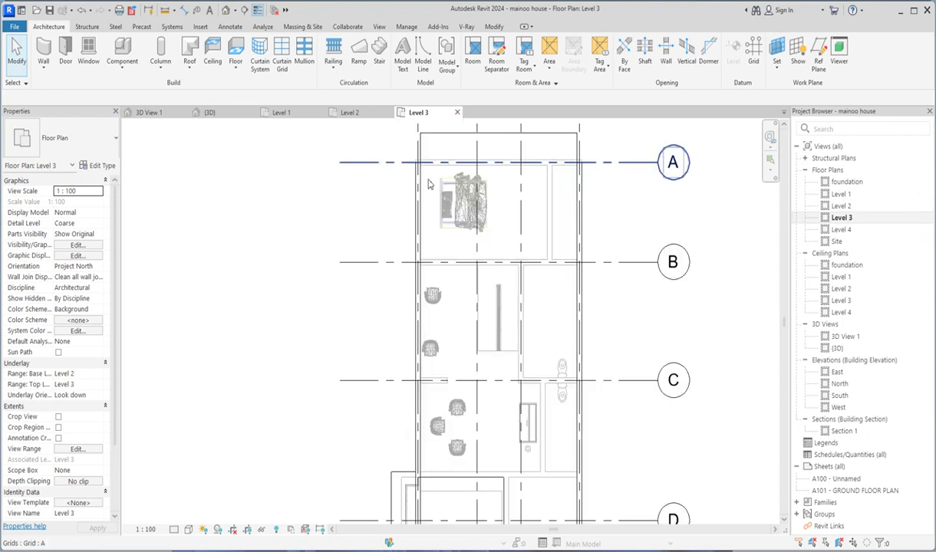
pyautogui.scroll(-2, 601, 223)
pyautogui.scroll(1, 541, 241)
pyautogui.scroll(1, 541, 241)
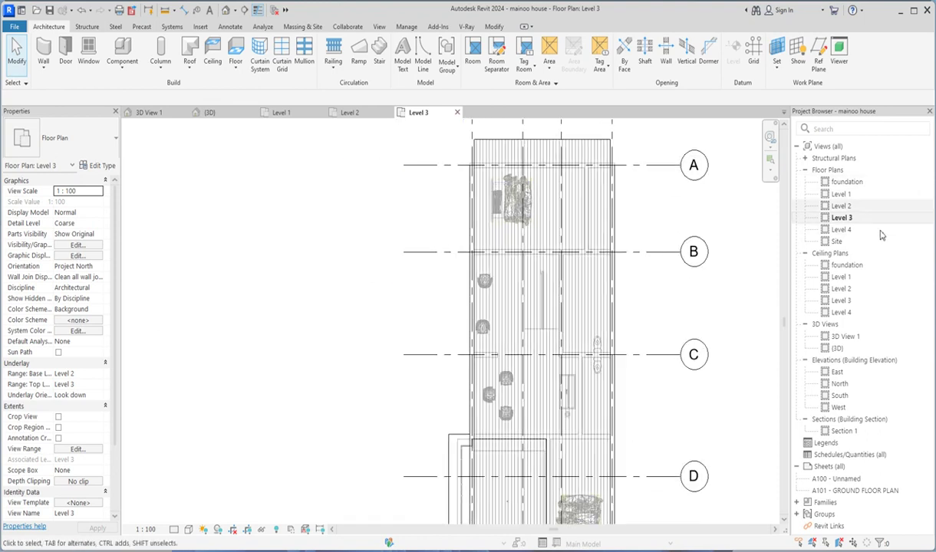
# - Open the Level 4 floor plan and check what it contains
pyautogui.click(843, 229)
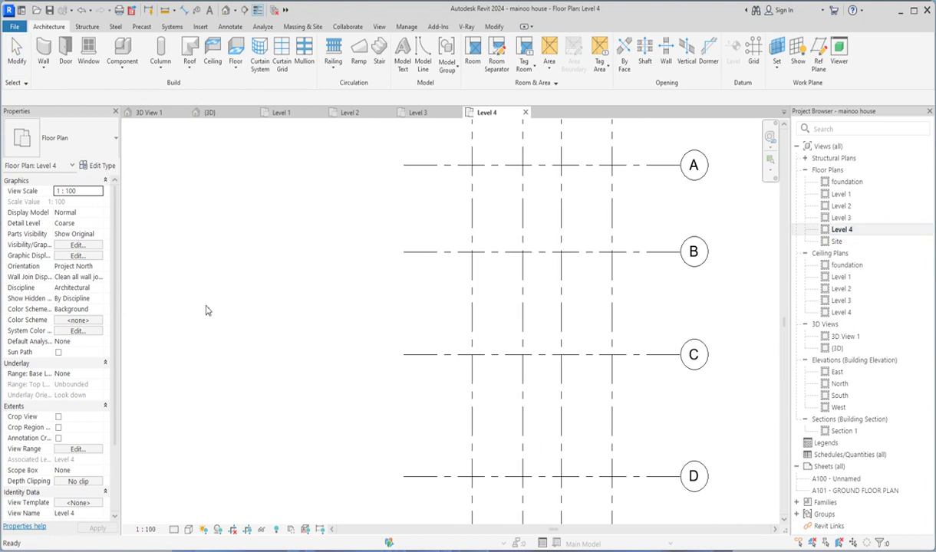
pyautogui.scroll(-3, 359, 349)
pyautogui.scroll(3, 419, 318)
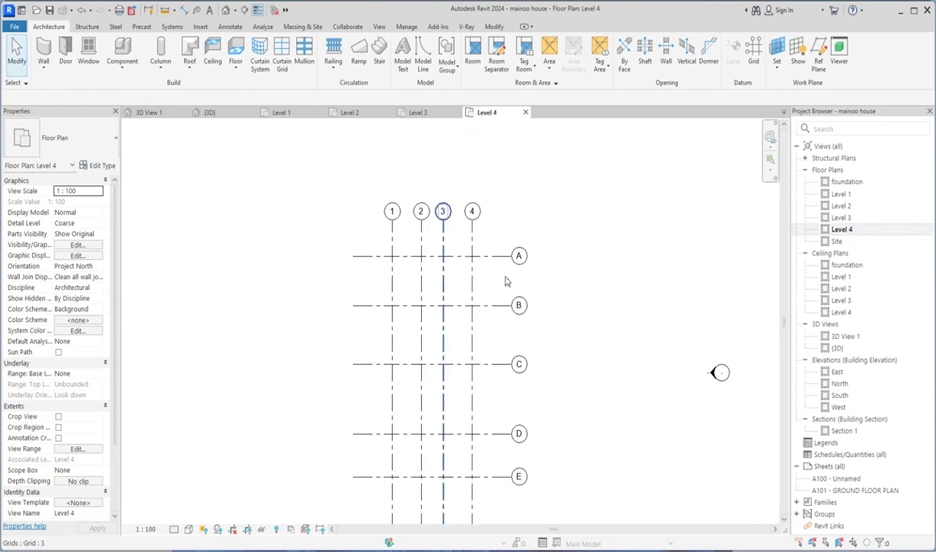
# - Return to the Level 1 floor plan and review its rooms, from the entrance porch and guest room to the gym and terrace
pyautogui.doubleClick(841, 194)
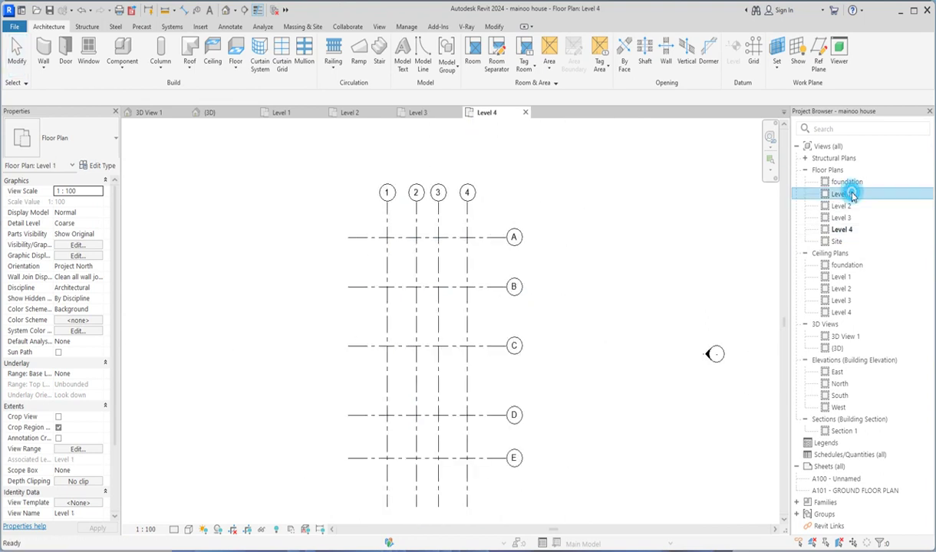
pyautogui.scroll(2, 453, 256)
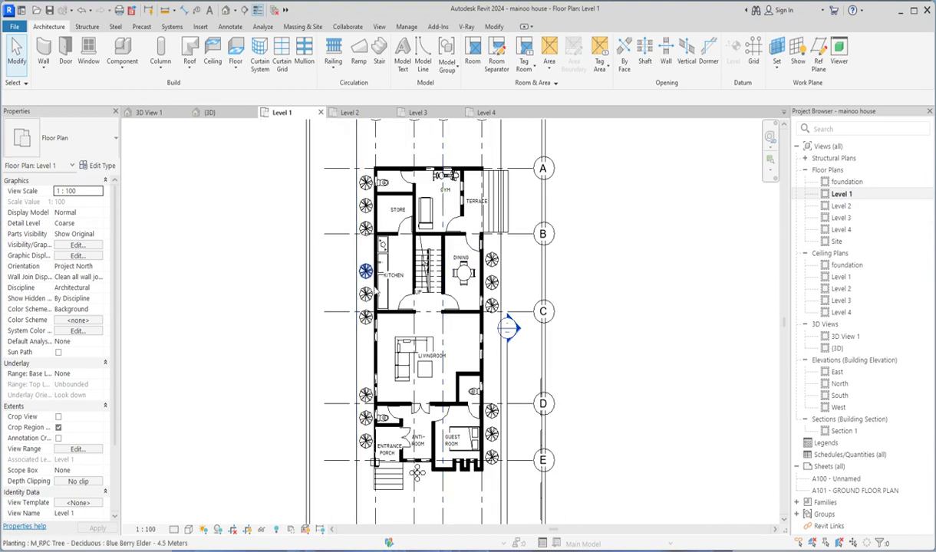
pyautogui.scroll(3, 406, 228)
pyautogui.scroll(-3, 420, 200)
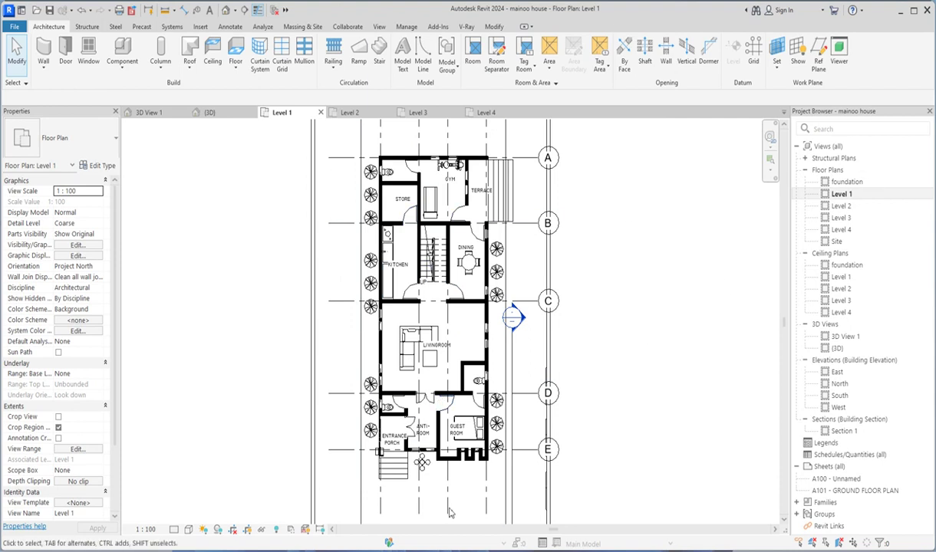
pyautogui.scroll(2, 438, 360)
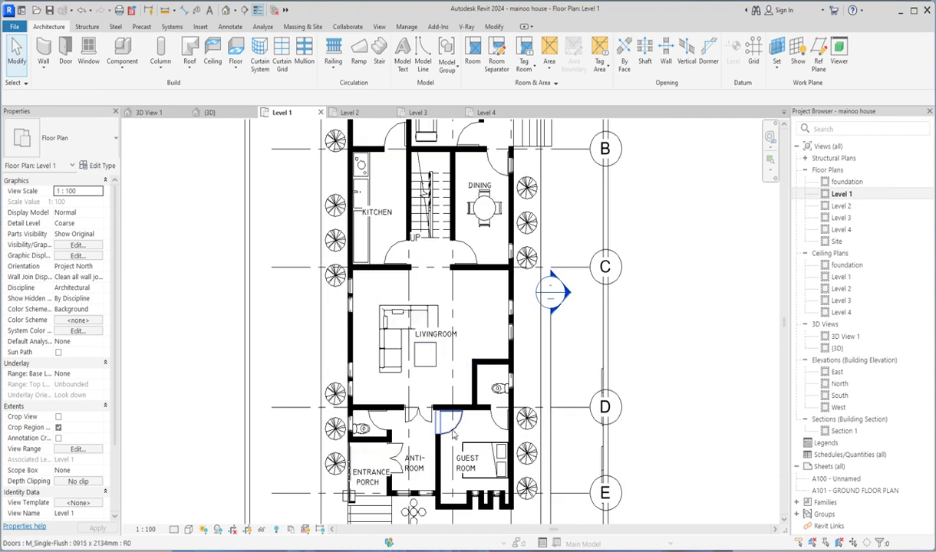
pyautogui.scroll(-2, 457, 418)
pyautogui.scroll(1, 442, 458)
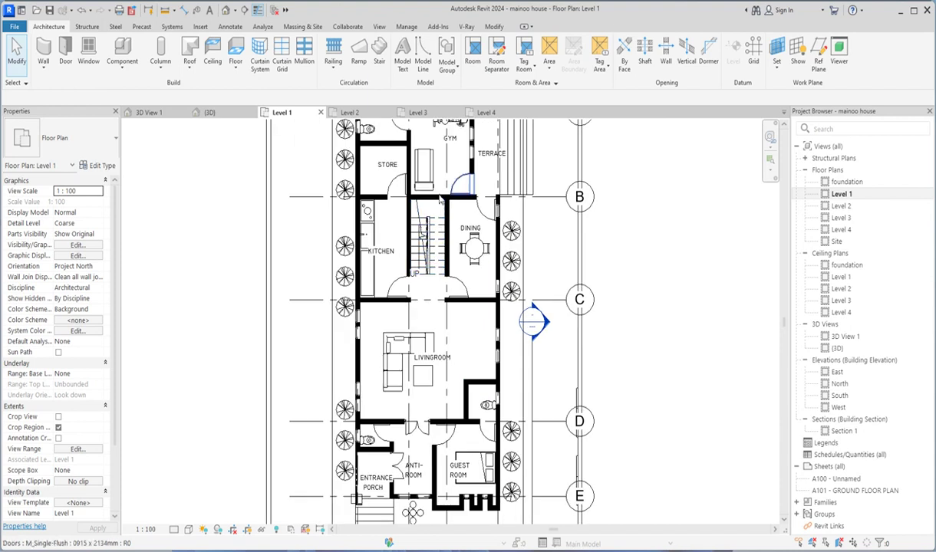
pyautogui.scroll(-2, 460, 291)
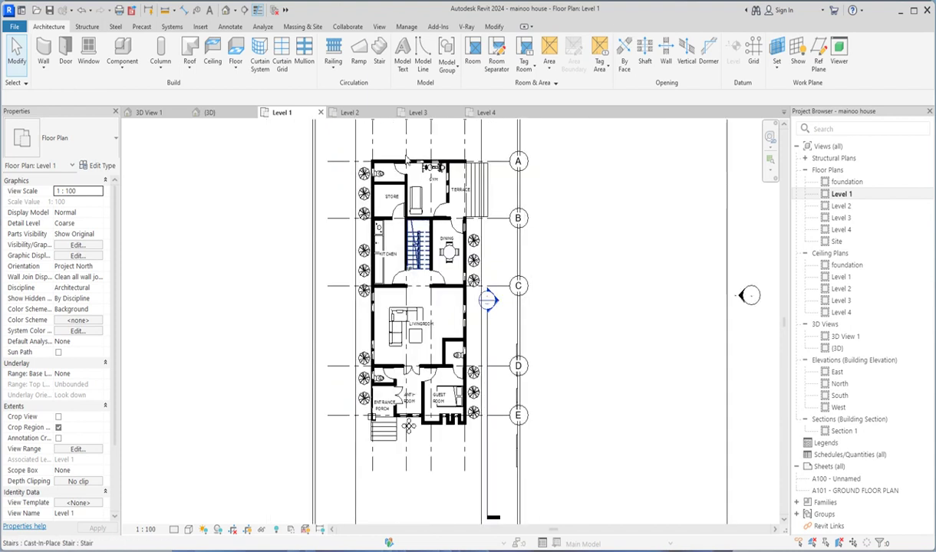
# - Examine the bedrooms, bath, family lounge and open balcony on the Level 2 floor plan, and glance at the Level 4 plan
pyautogui.doubleClick(841, 206)
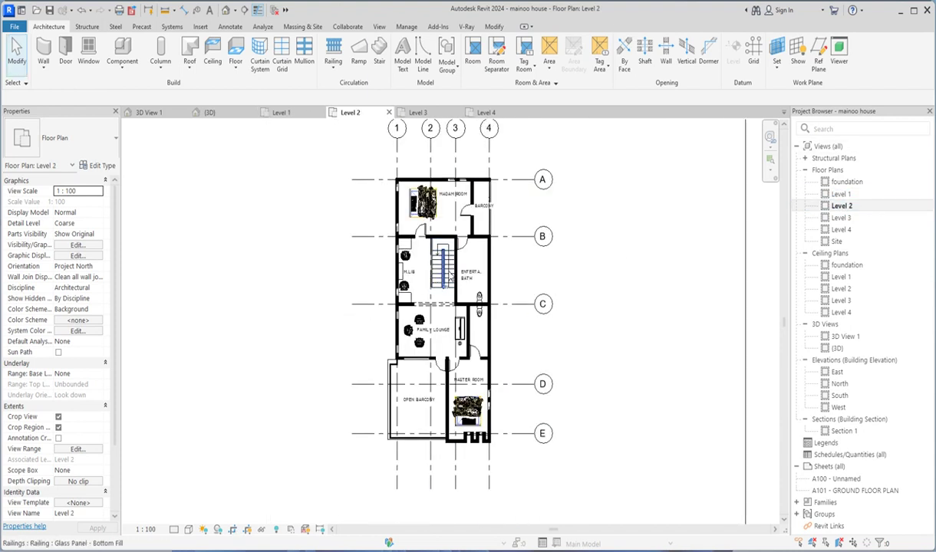
pyautogui.scroll(3, 460, 199)
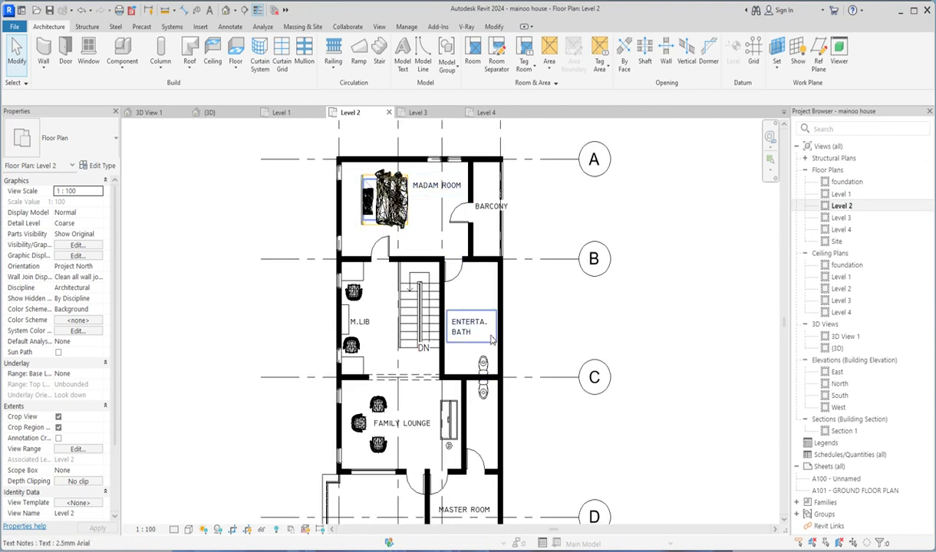
pyautogui.scroll(-2, 492, 343)
pyautogui.scroll(3, 473, 343)
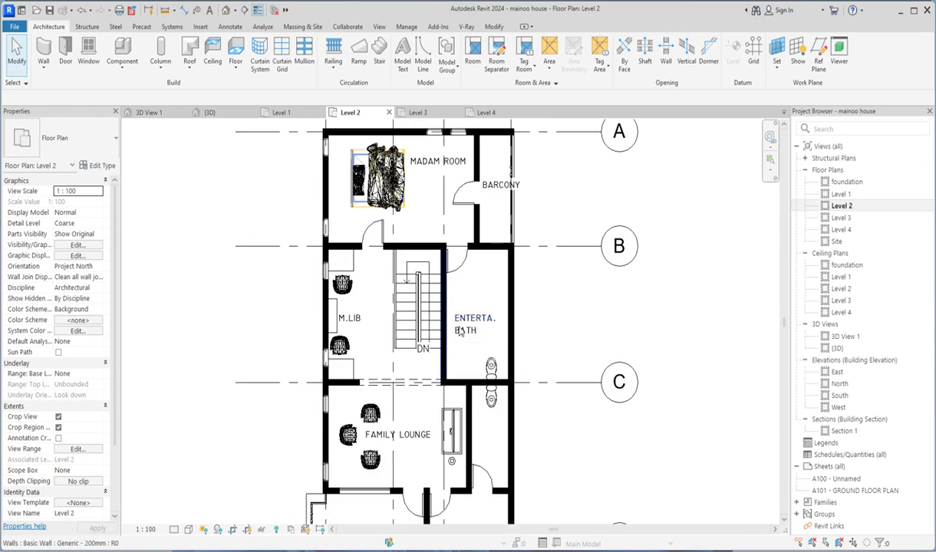
pyautogui.scroll(-2, 444, 345)
pyautogui.scroll(2, 463, 345)
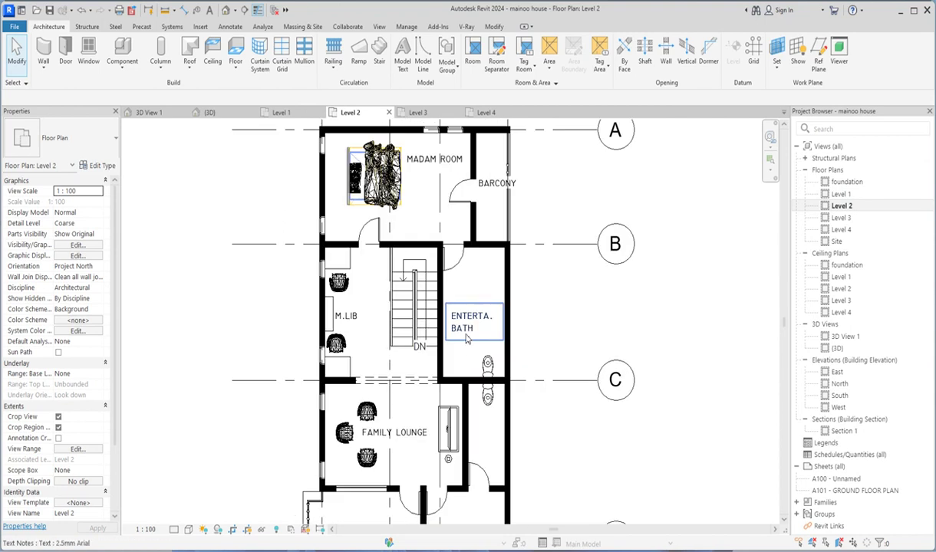
pyautogui.scroll(-3, 453, 387)
pyautogui.scroll(2, 459, 335)
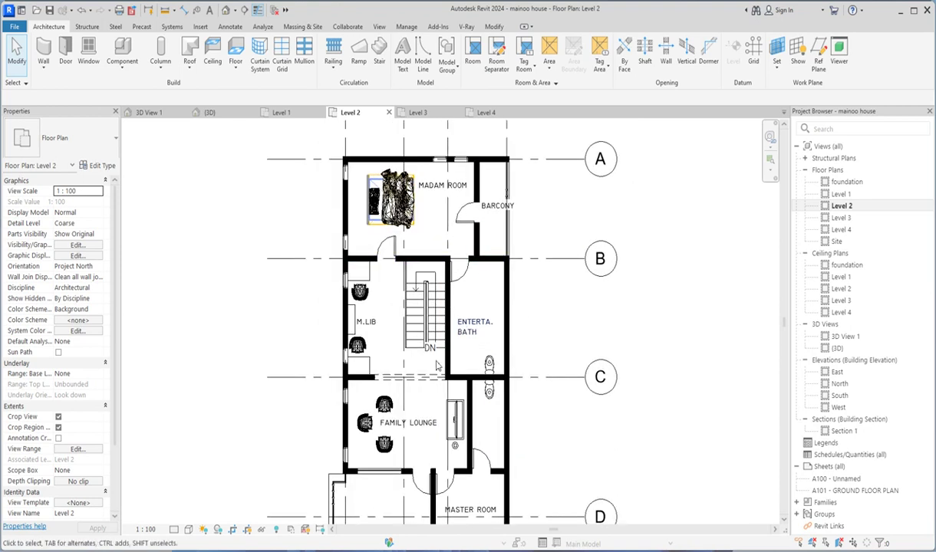
pyautogui.scroll(-3, 433, 387)
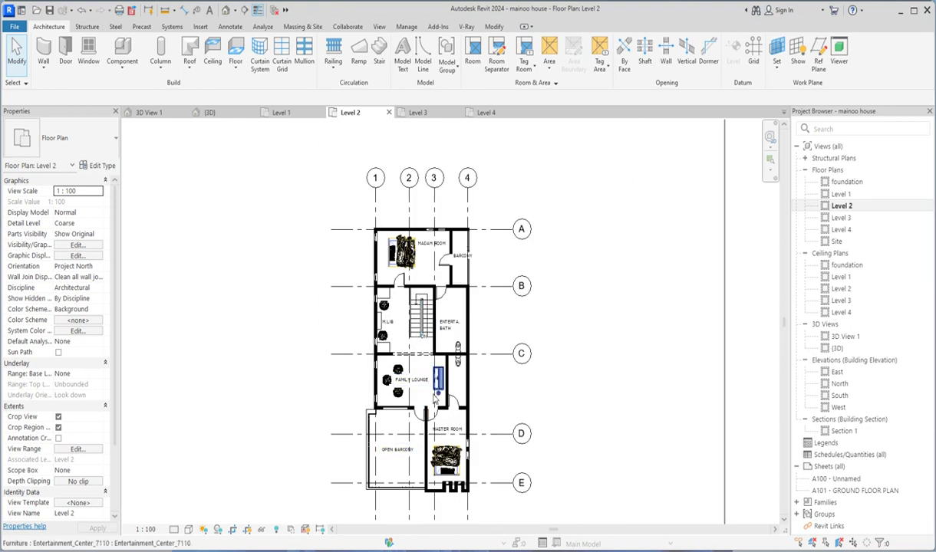
pyautogui.scroll(3, 453, 437)
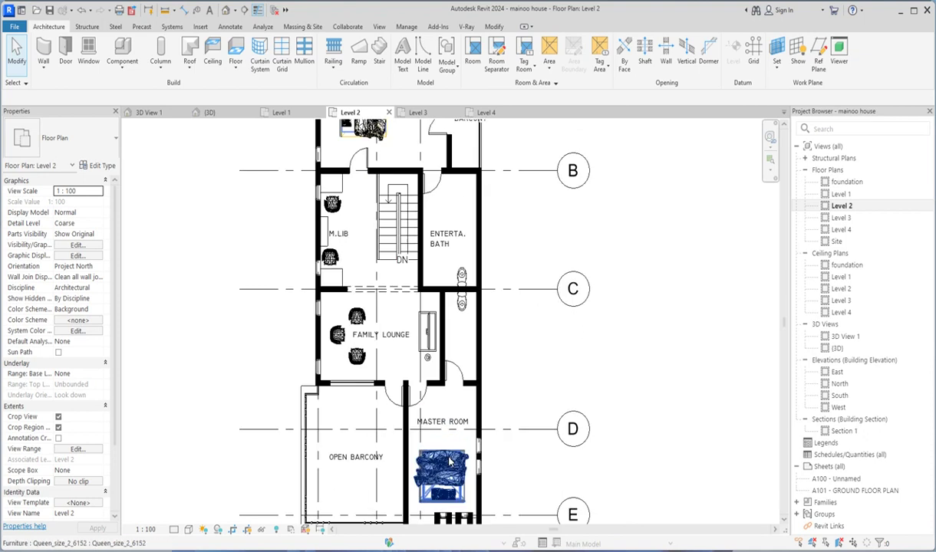
pyautogui.scroll(-3, 452, 410)
pyautogui.scroll(3, 402, 447)
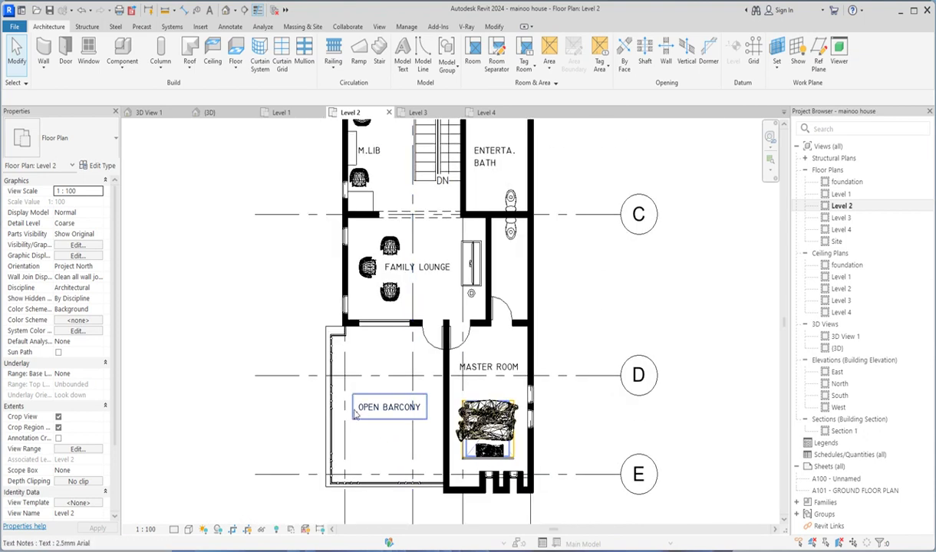
pyautogui.scroll(-4, 415, 407)
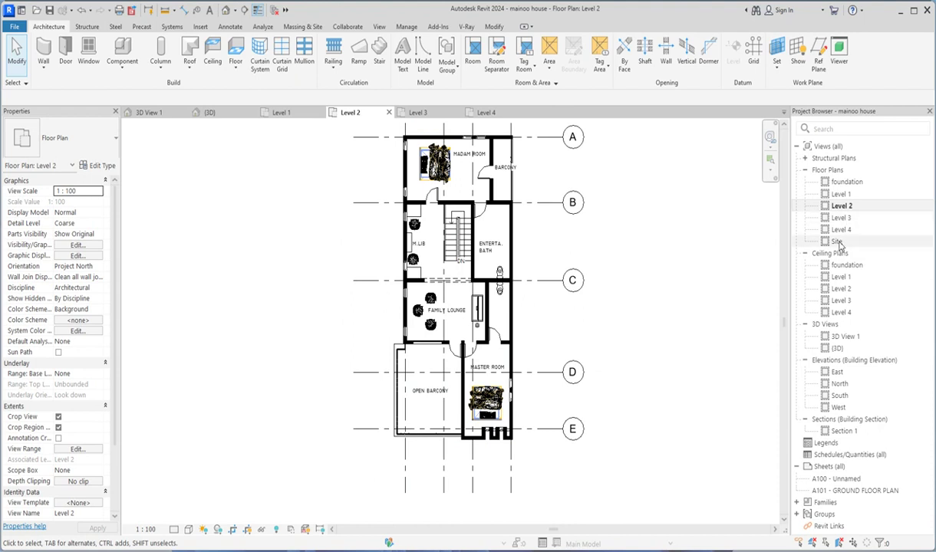
pyautogui.doubleClick(842, 231)
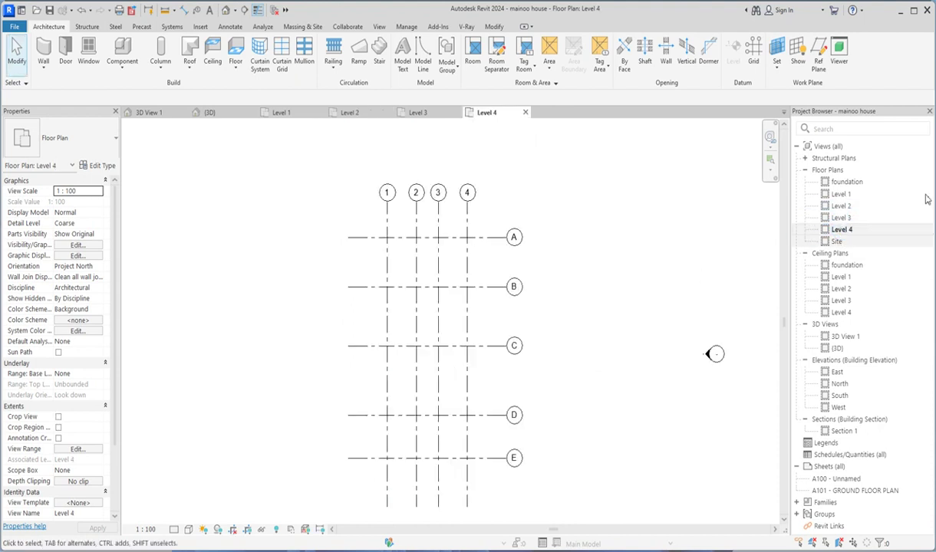
# - Open the Level 3 floor plan and set its underlay range base level to None
pyautogui.doubleClick(844, 218)
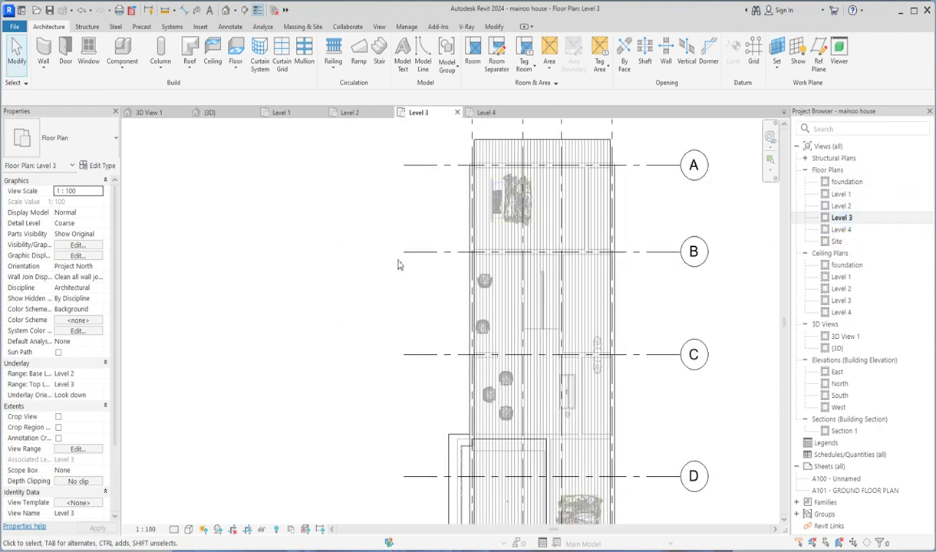
pyautogui.scroll(-3, 398, 265)
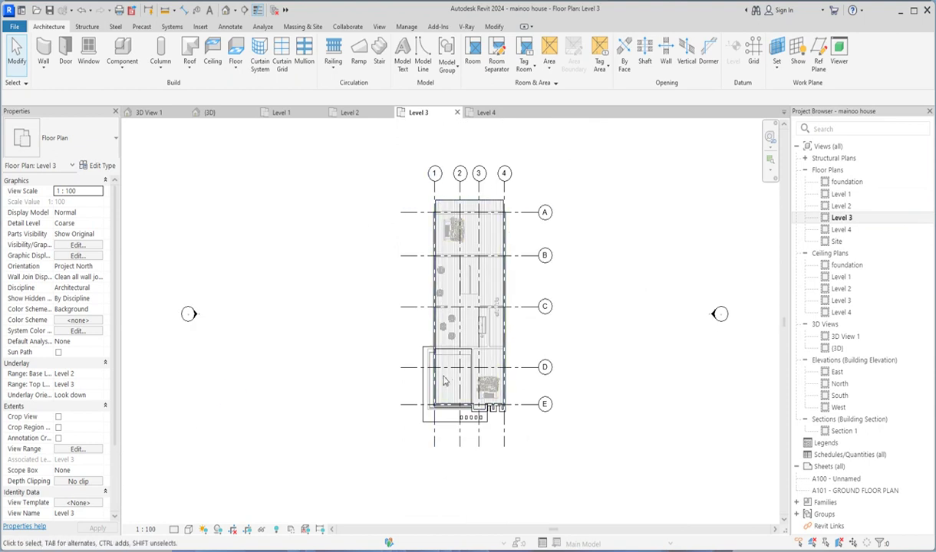
pyautogui.click(97, 376)
pyautogui.click(86, 386)
pyautogui.scroll(2, 499, 369)
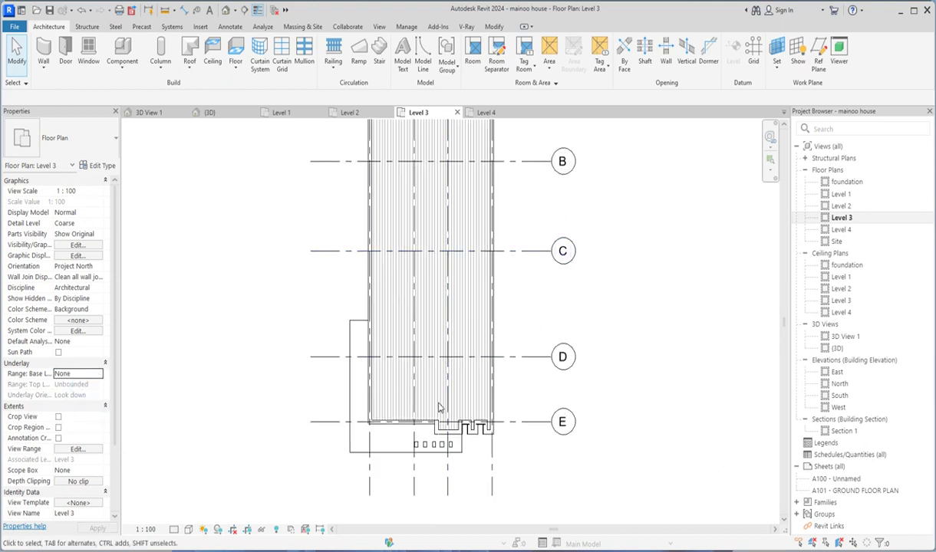
pyautogui.scroll(-2, 335, 359)
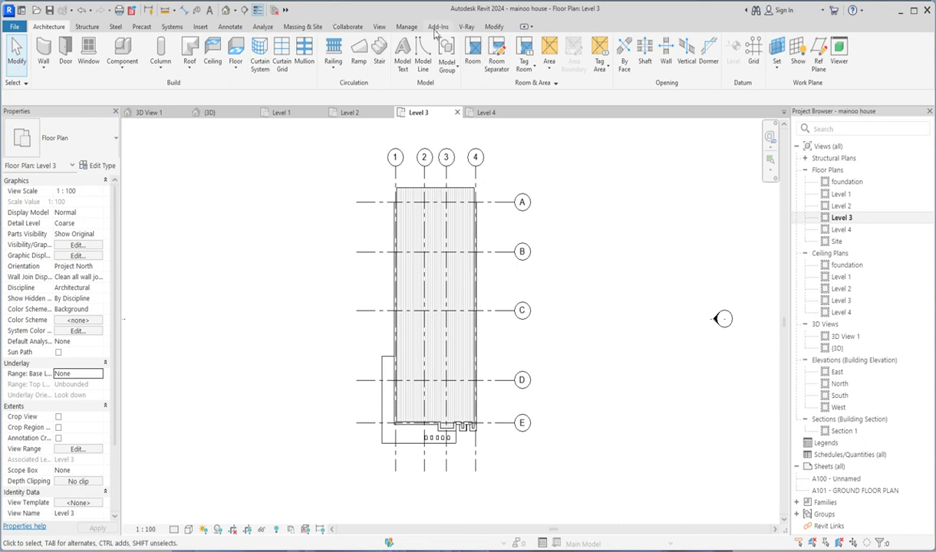
# - Draw a triangular Solid Black filled region on the Level 3 roof plan, its base on grid C and its apex below grid B, sides about 3625 and 3369 mm
pyautogui.click(231, 27)
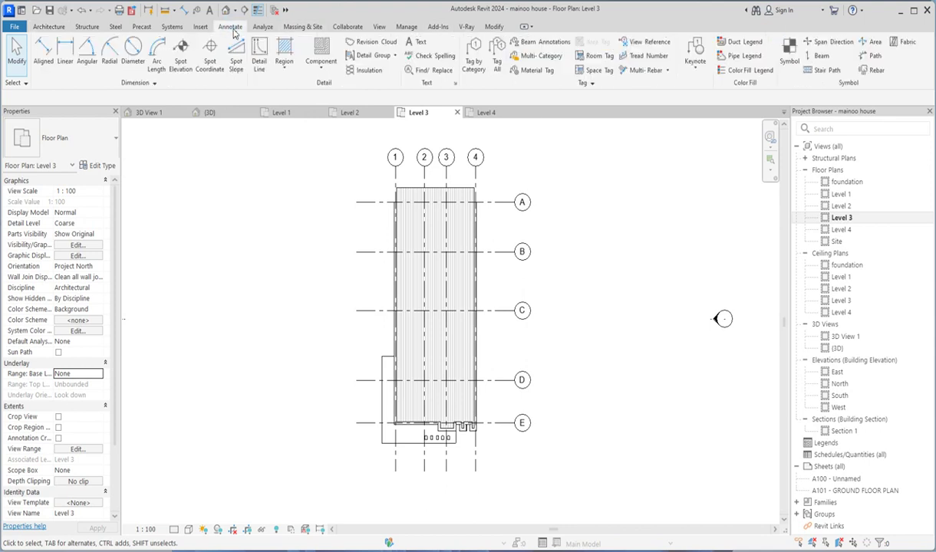
pyautogui.click(284, 64)
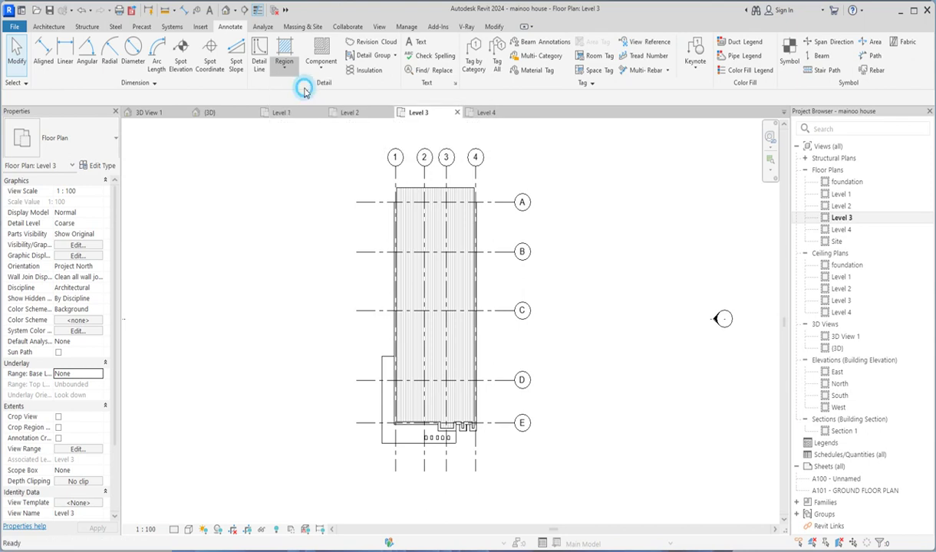
pyautogui.click(304, 90)
pyautogui.click(98, 137)
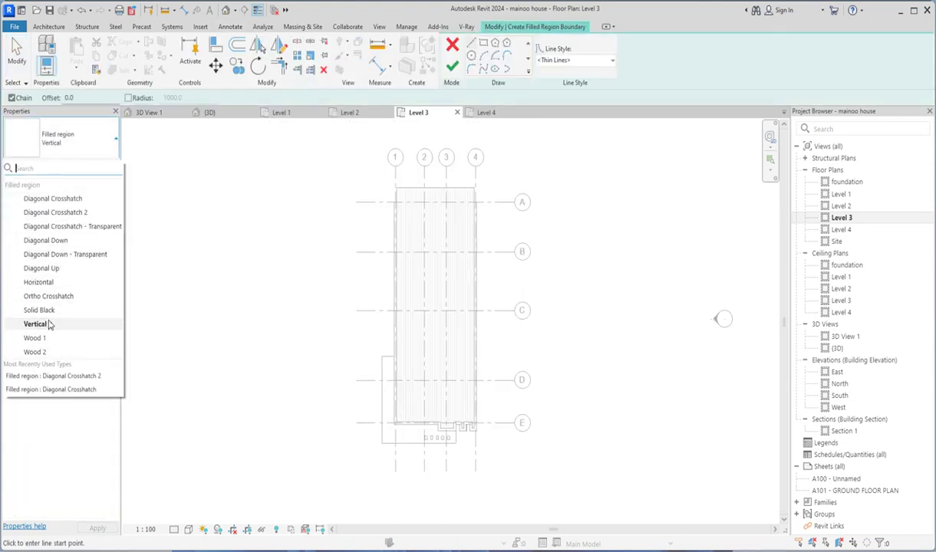
pyautogui.click(59, 310)
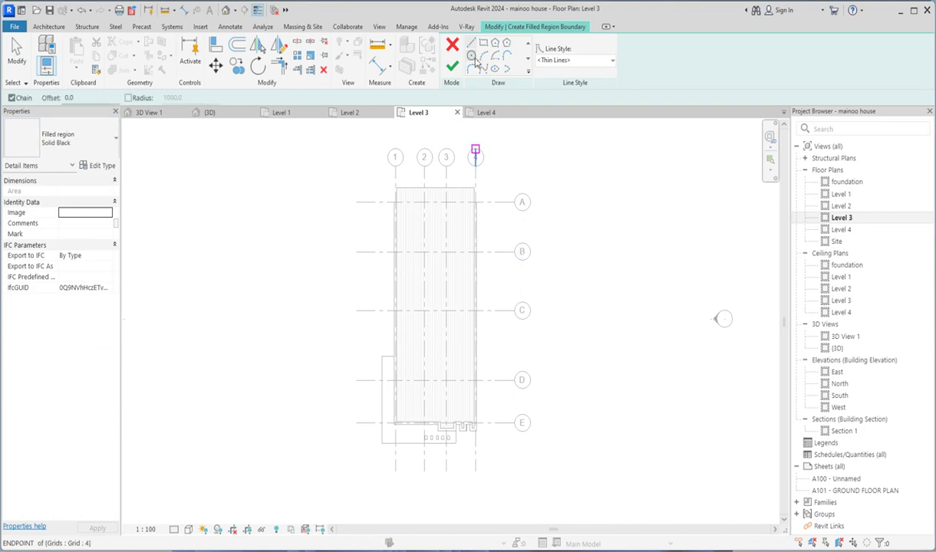
pyautogui.scroll(2, 413, 281)
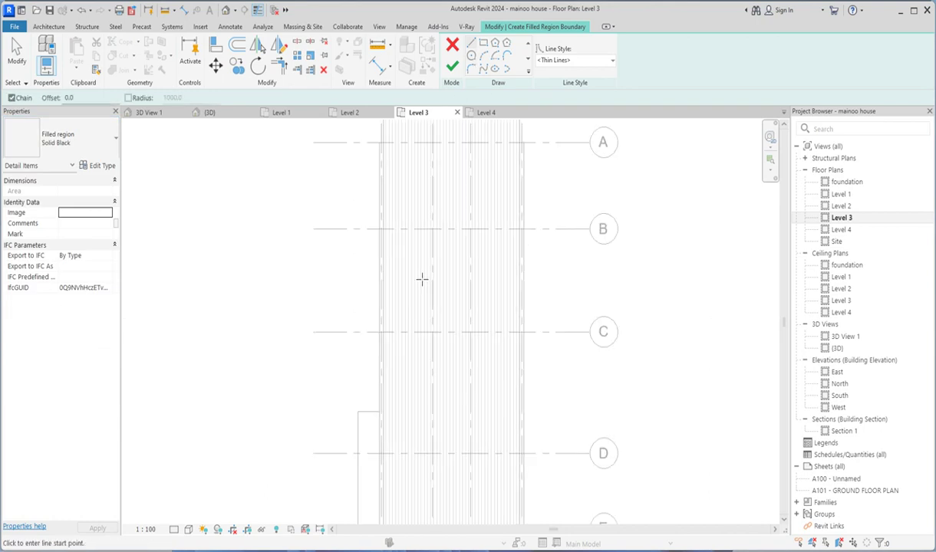
pyautogui.click(447, 258)
pyautogui.click(415, 331)
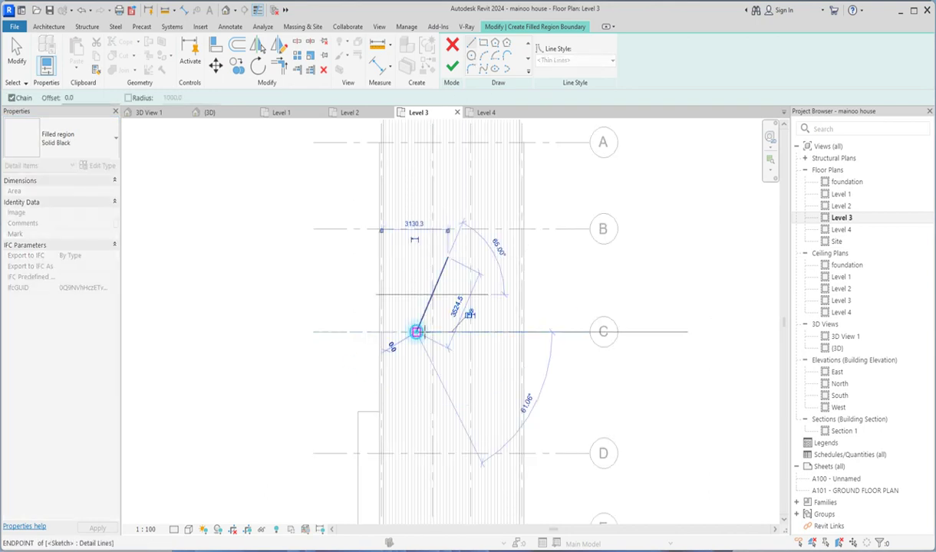
pyautogui.click(470, 332)
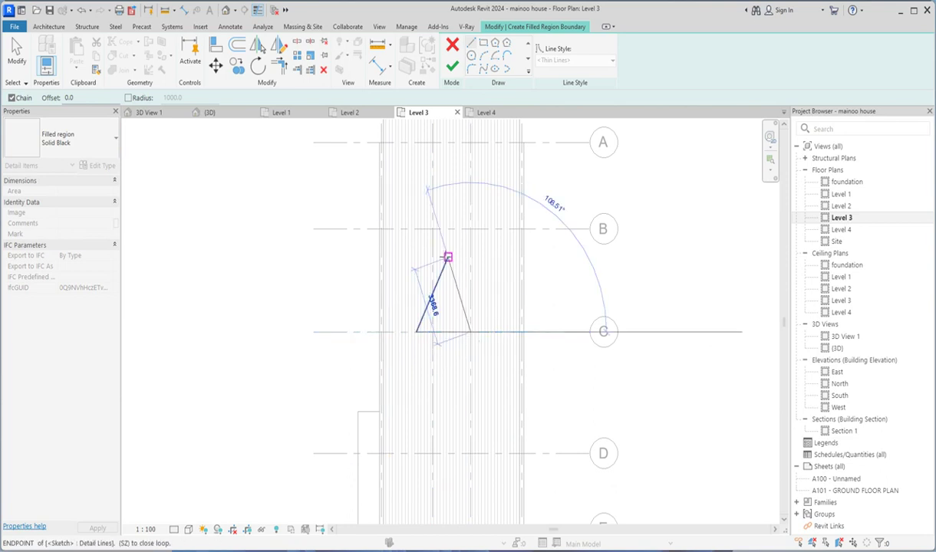
pyautogui.click(447, 258)
pyautogui.click(452, 66)
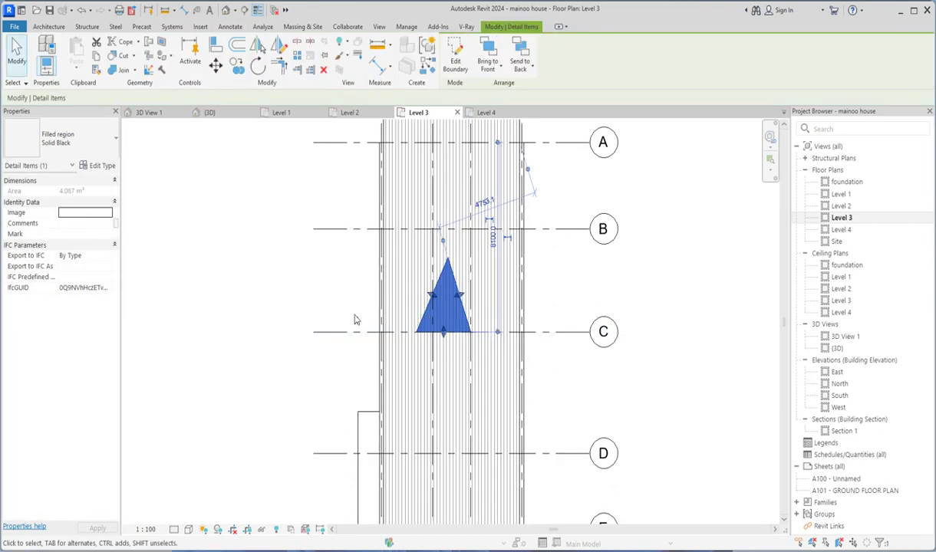
pyautogui.click(340, 303)
pyautogui.scroll(-5, 449, 284)
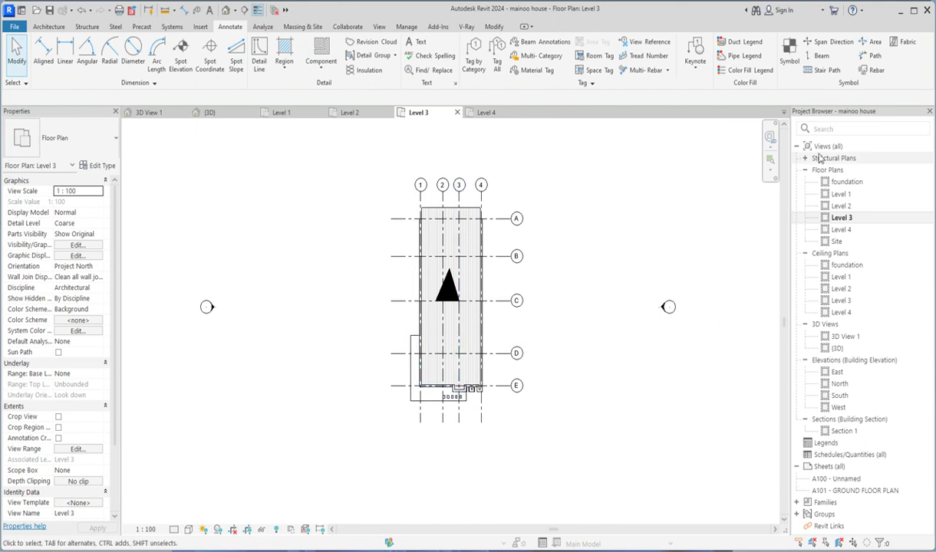
# - Open the South elevation and inspect the house's front façade and level heights
pyautogui.click(839, 397)
pyautogui.doubleClick(839, 397)
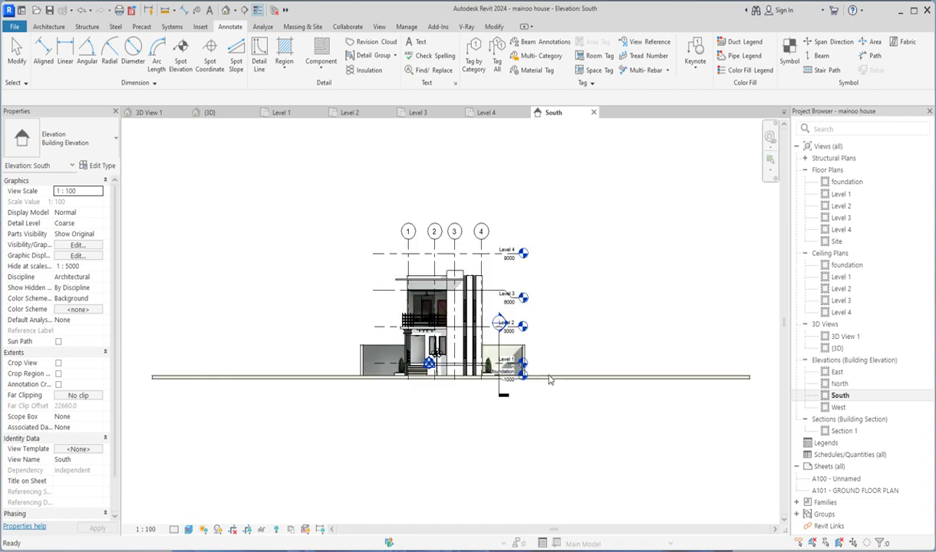
pyautogui.scroll(5, 445, 326)
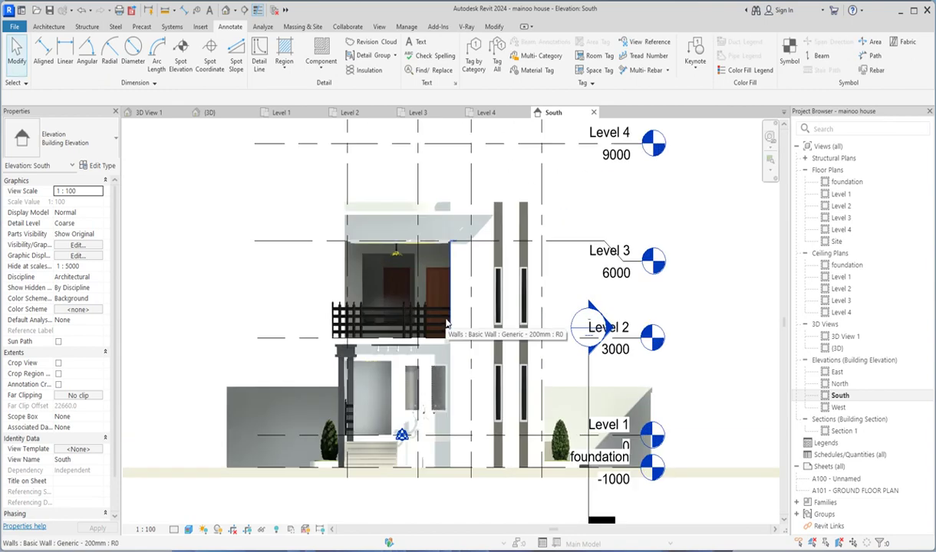
pyautogui.scroll(-2, 467, 269)
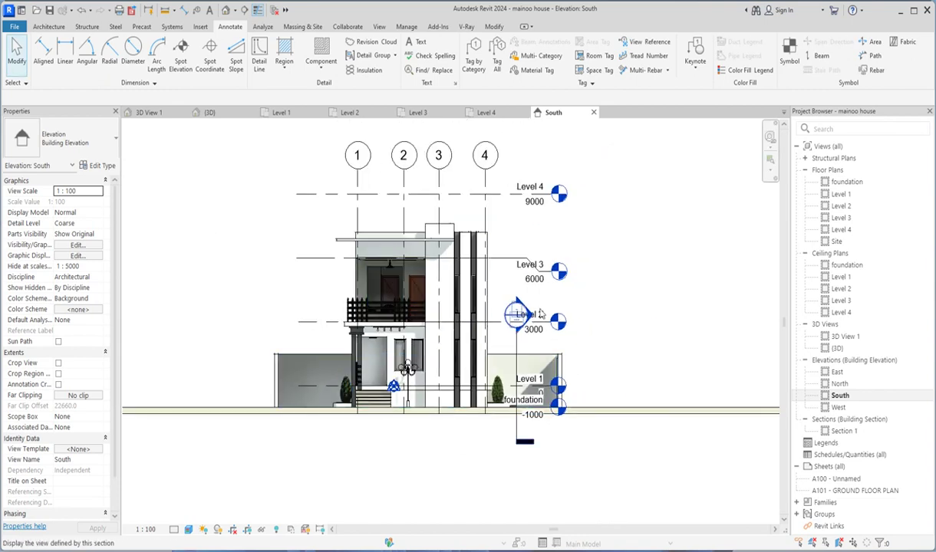
# - Open the {3D} view, orient it to the front-left corner, and examine the house, planting strip and open front of the boundary walls
pyautogui.doubleClick(836, 350)
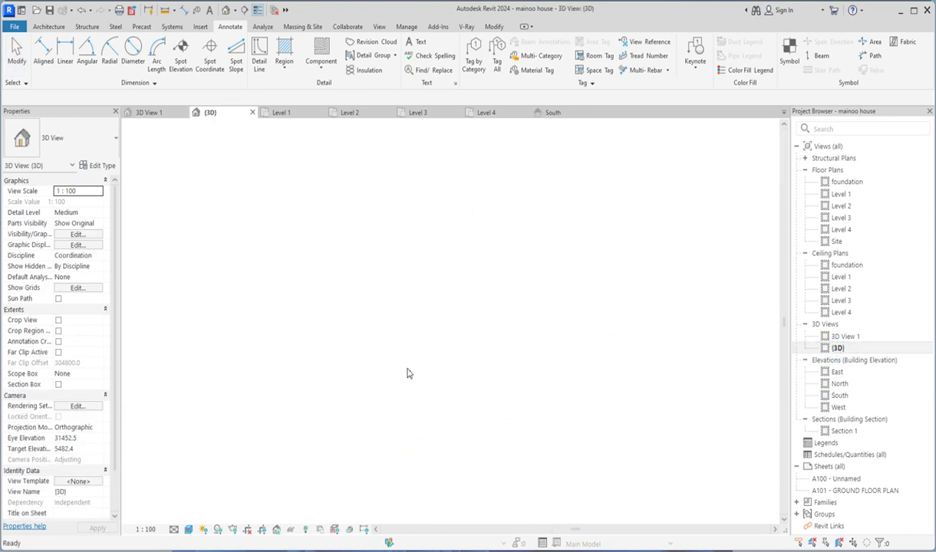
pyautogui.scroll(2, 537, 292)
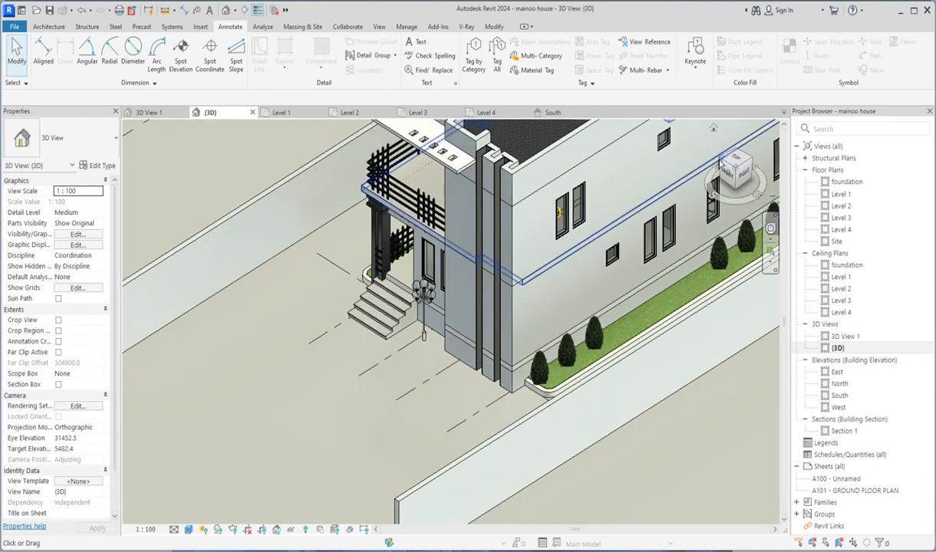
pyautogui.click(719, 164)
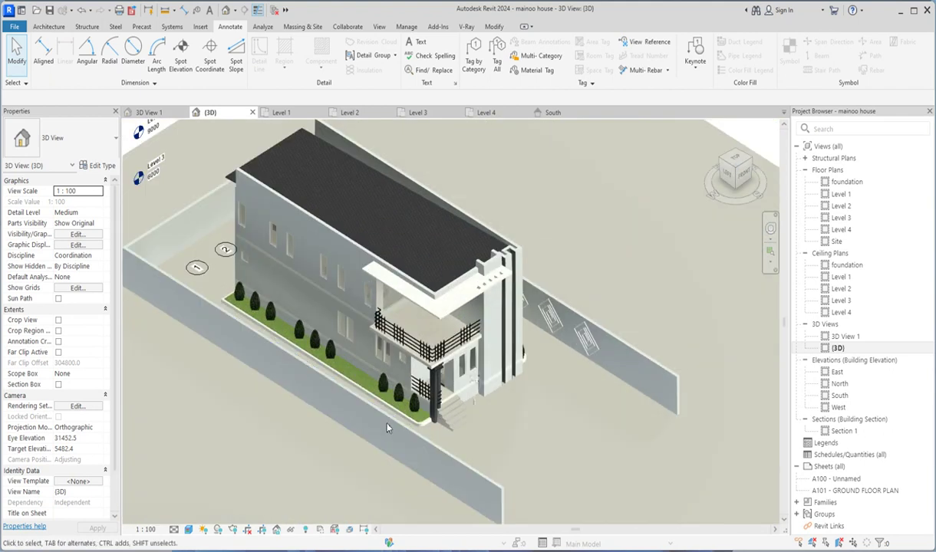
pyautogui.scroll(2, 388, 430)
pyautogui.scroll(-3, 399, 384)
pyautogui.scroll(4, 414, 342)
pyautogui.scroll(-5, 384, 334)
pyautogui.scroll(3, 338, 315)
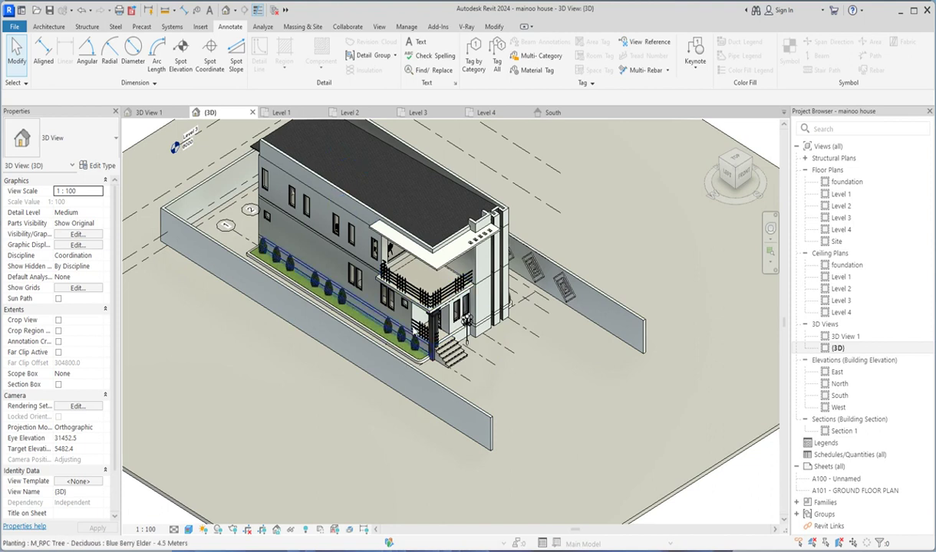
pyautogui.scroll(4, 354, 304)
pyautogui.scroll(-4, 255, 255)
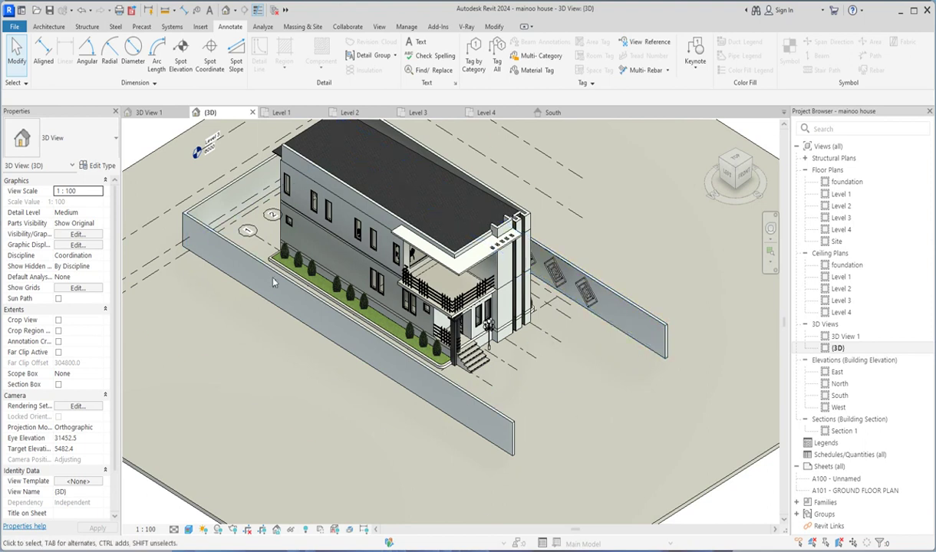
pyautogui.scroll(-3, 400, 366)
pyautogui.scroll(-2, 401, 366)
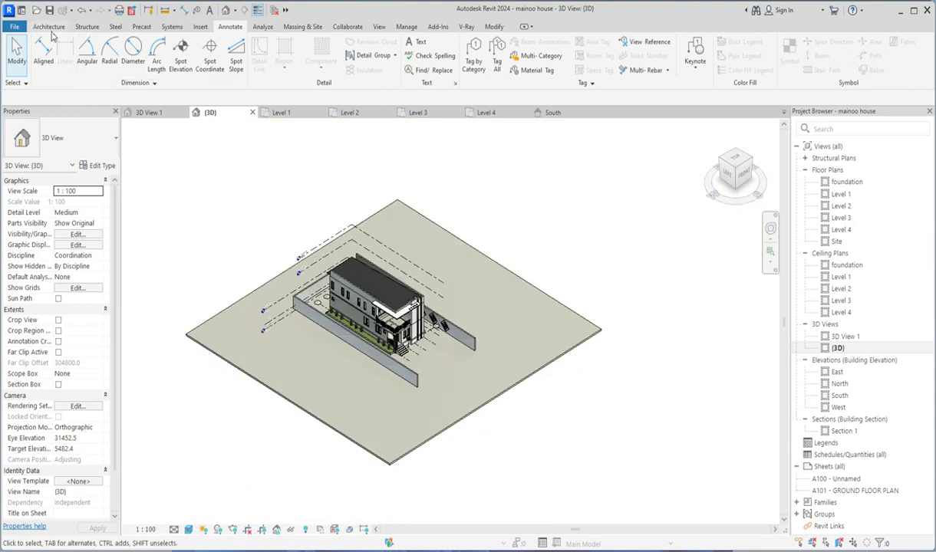
pyautogui.scroll(4, 483, 341)
pyautogui.keyDown('shift'); pyautogui.moveTo(492, 340); pyautogui.dragTo(286, 330, button='middle'); pyautogui.keyUp('shift')
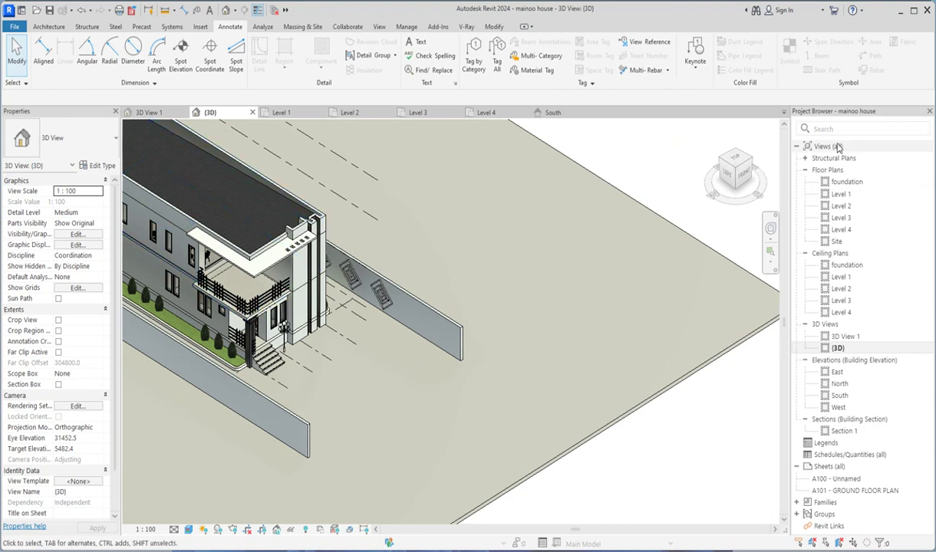
# - On the foundation floor plan, draw a Generic - 200mm wall matching the boundary walls to close the front between the two side walls' ends
pyautogui.click(844, 182)
pyautogui.doubleClick(845, 182)
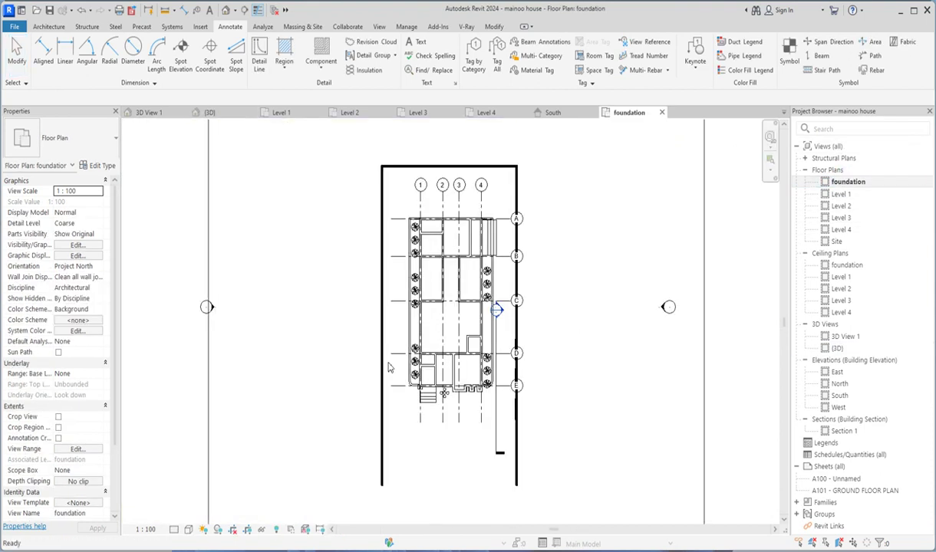
pyautogui.click(379, 468)
pyautogui.scroll(-2, 405, 153)
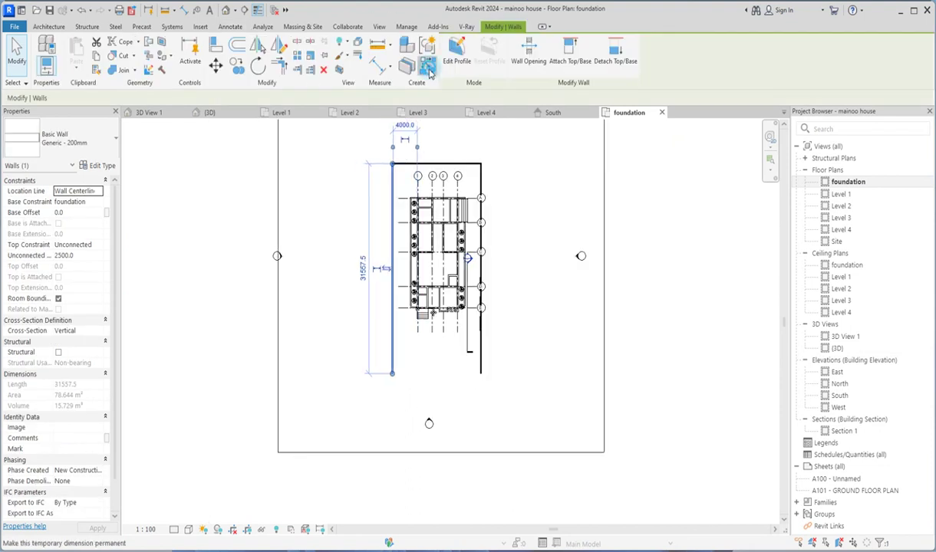
pyautogui.click(428, 68)
pyautogui.click(392, 374)
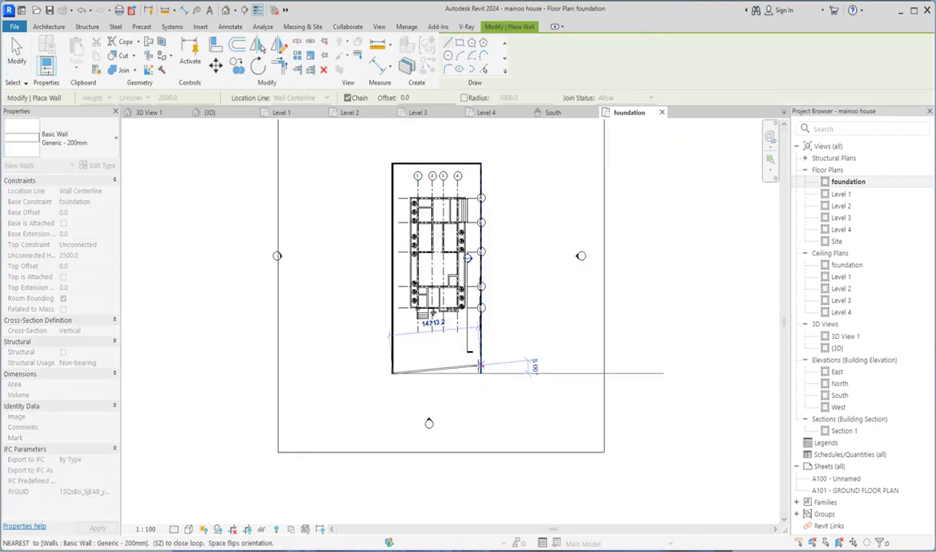
pyautogui.press('Escape')
pyautogui.scroll(3, 455, 372)
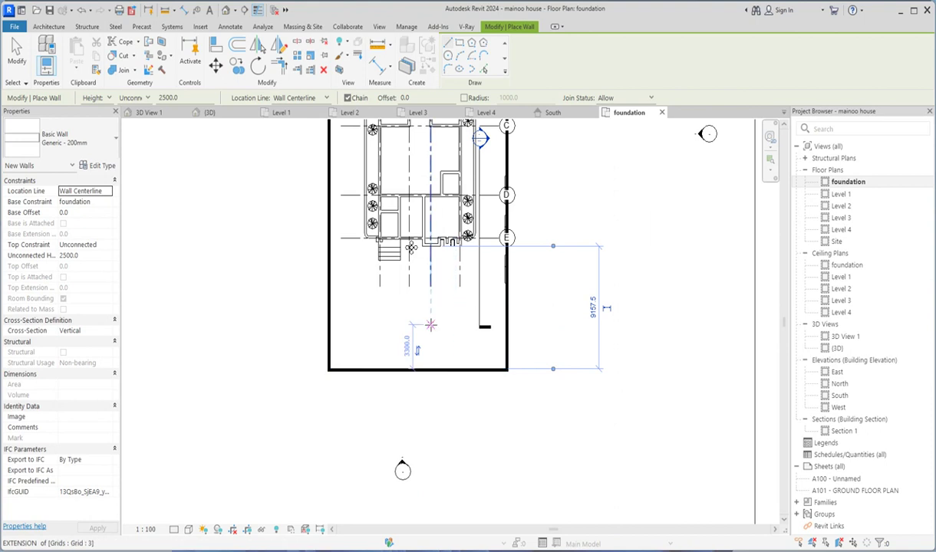
pyautogui.scroll(4, 417, 365)
pyautogui.scroll(-4, 403, 299)
pyautogui.scroll(2, 374, 340)
pyautogui.scroll(-4, 372, 314)
pyautogui.press('Escape')
pyautogui.press('Escape')
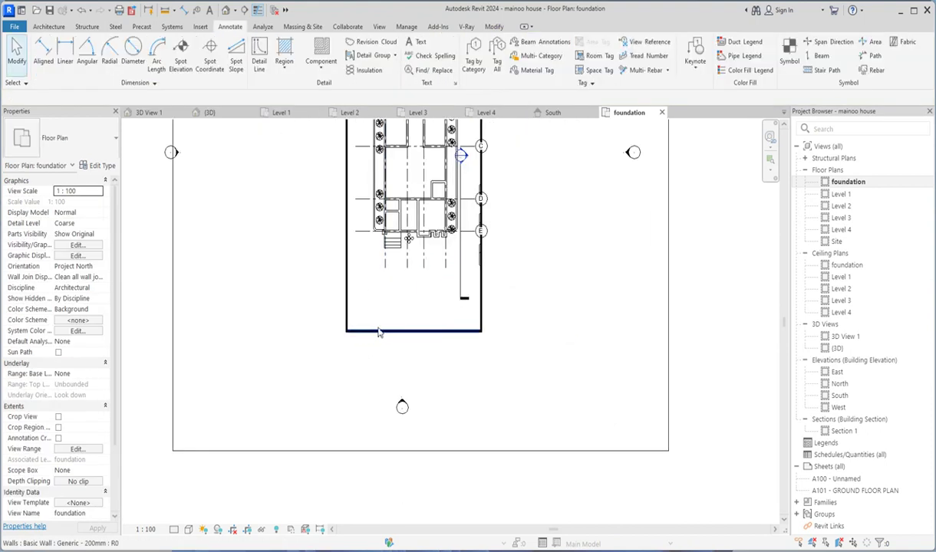
# - Shorten the front boundary wall at its west end to about 11000 mm, leaving a gate opening of about 3557 mm
pyautogui.scroll(2, 376, 338)
pyautogui.scroll(-2, 384, 388)
pyautogui.scroll(2, 374, 389)
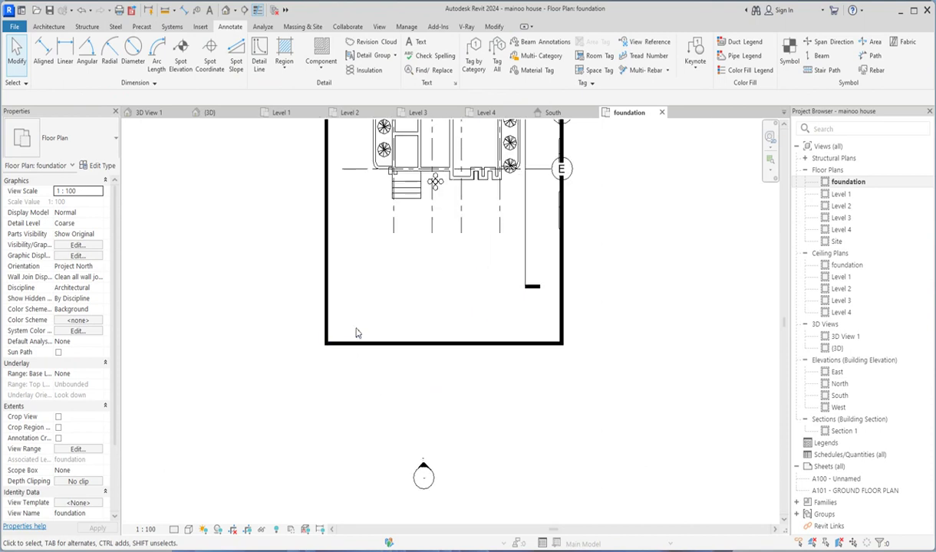
pyautogui.click(347, 344)
pyautogui.moveTo(327, 345); pyautogui.dragTo(385, 343)
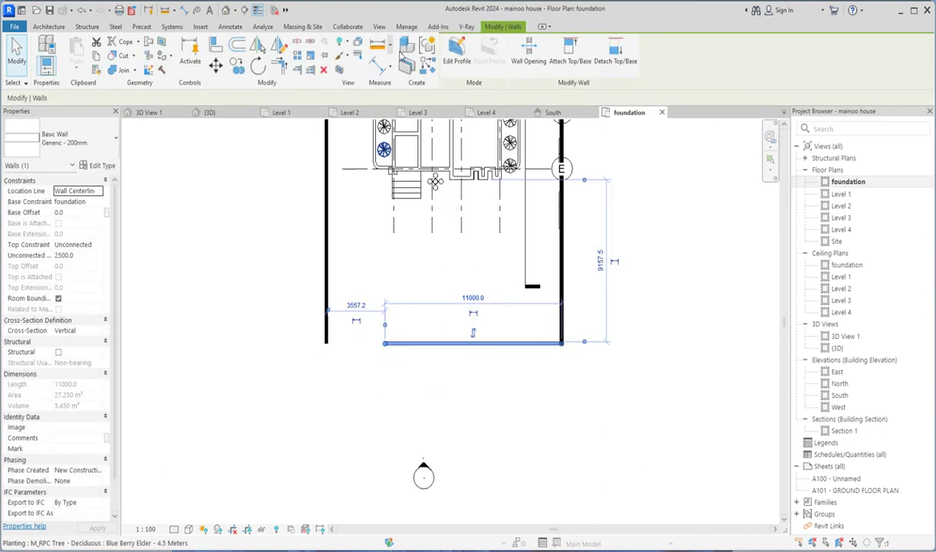
# - Place an aligned dimension across the gate opening, from the west boundary wall's inner face to the front wall's end
pyautogui.click(380, 68)
pyautogui.scroll(2, 327, 329)
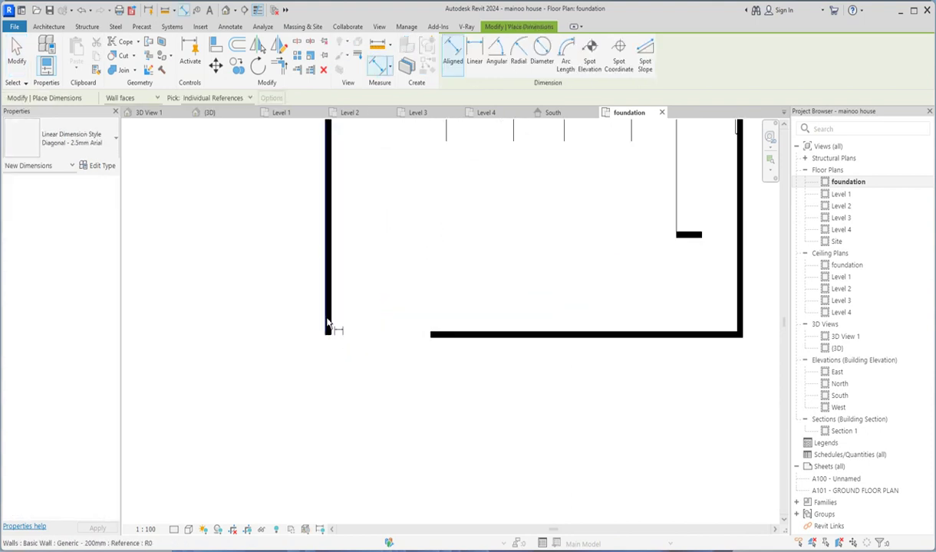
pyautogui.click(330, 326)
pyautogui.click(430, 334)
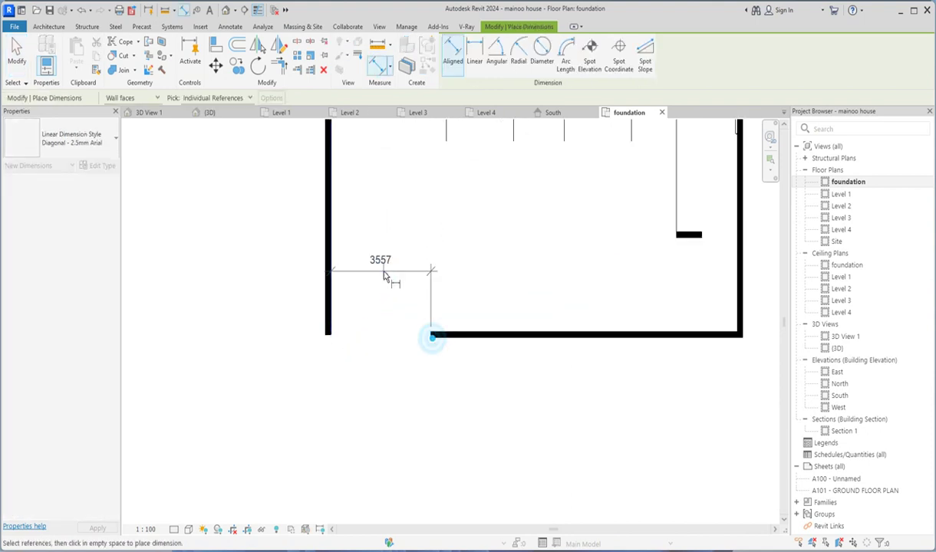
pyautogui.click(407, 270)
pyautogui.rightClick(434, 198)
pyautogui.click(471, 202)
pyautogui.rightClick(443, 195)
pyautogui.click(480, 201)
# - Set the gate opening's width to 3500 mm by moving the front wall's end, and delete the opening dimension
pyautogui.click(460, 336)
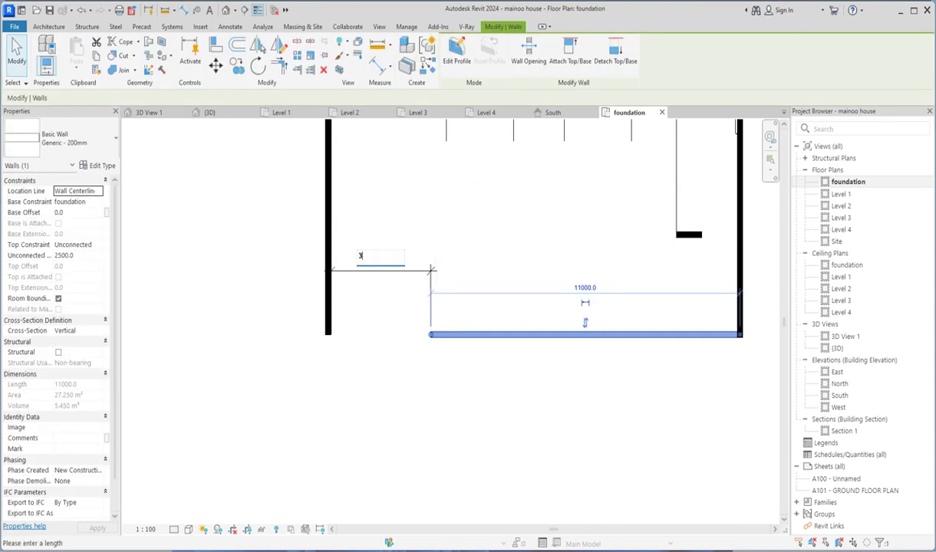
pyautogui.press('Return')
pyautogui.press('Escape')
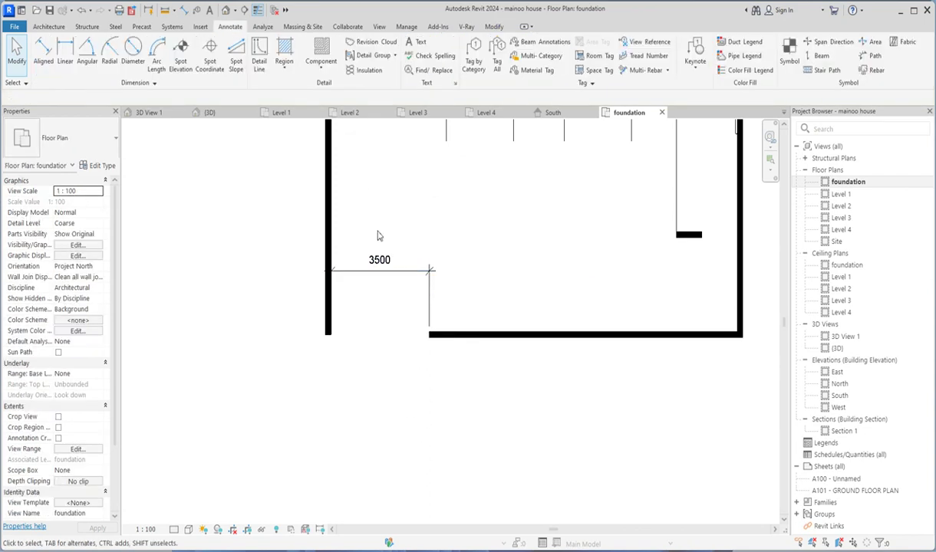
pyautogui.click(414, 269)
pyautogui.press('Delete')
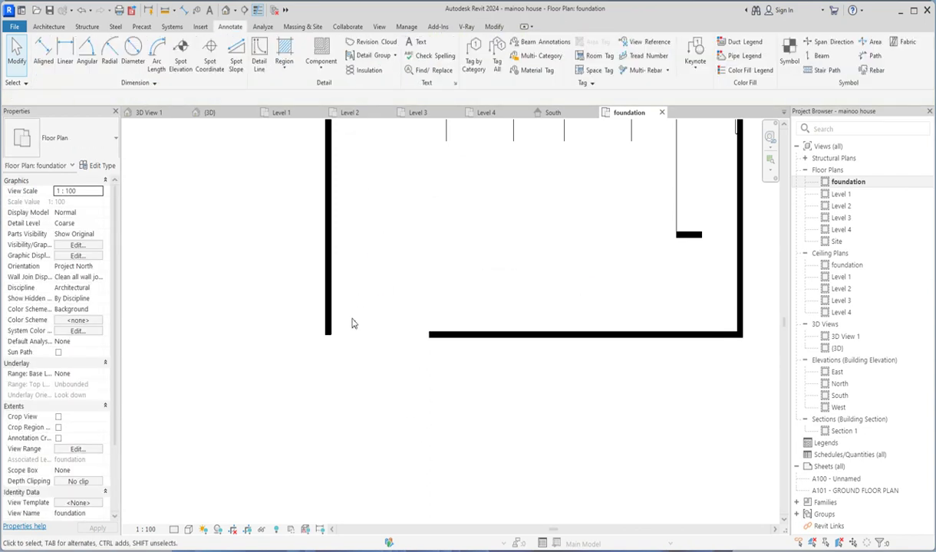
# - Align the free end of the west boundary wall with the outer face of the front boundary wall
pyautogui.scroll(-2, 354, 345)
pyautogui.scroll(3, 353, 346)
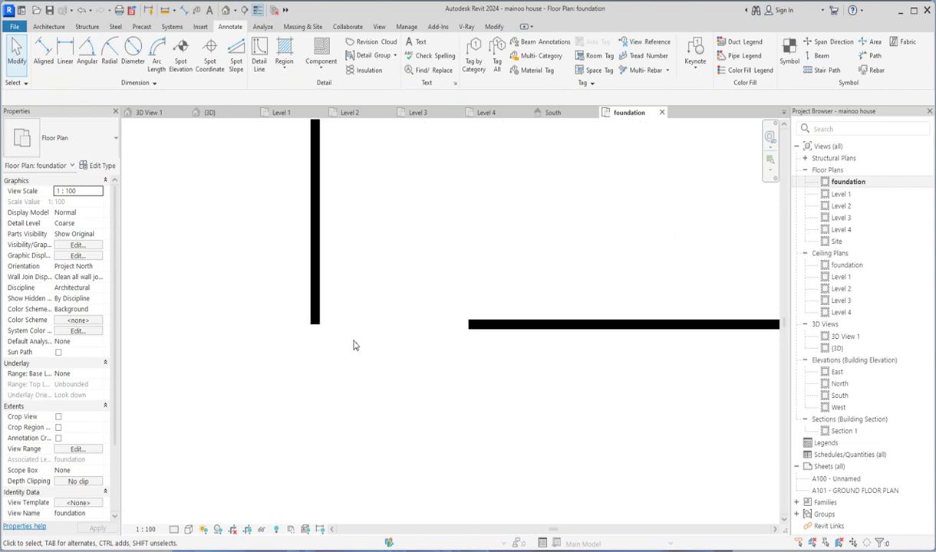
pyautogui.click(494, 27)
pyautogui.click(216, 48)
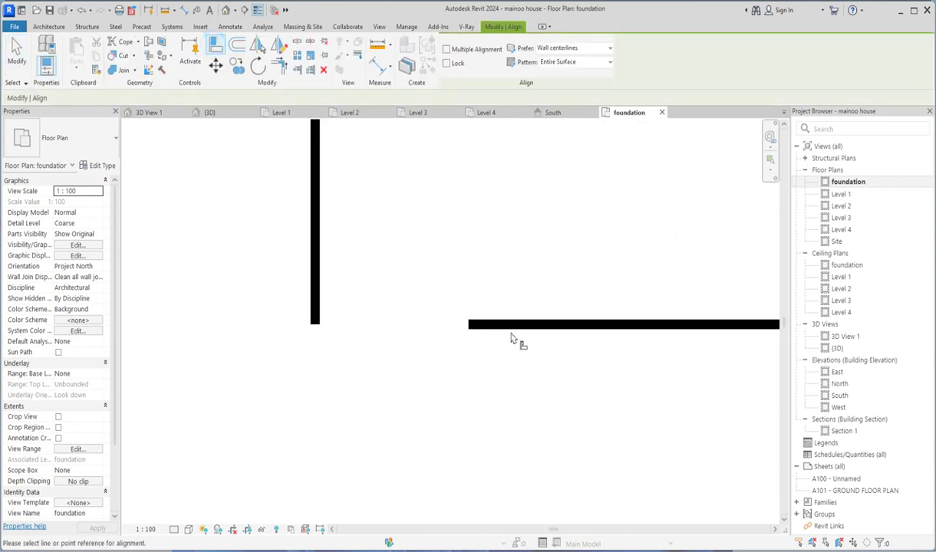
pyautogui.click(501, 328)
pyautogui.click(316, 324)
pyautogui.scroll(-2, 382, 259)
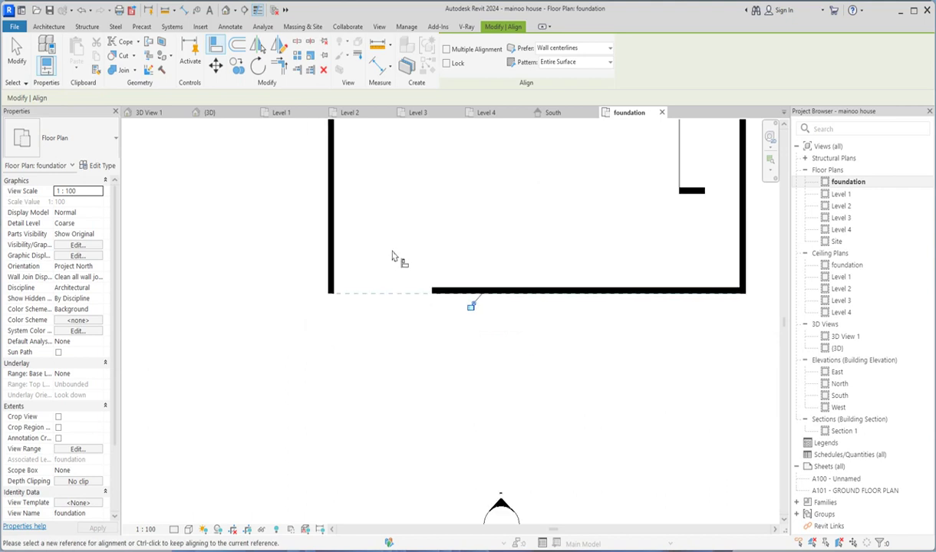
pyautogui.scroll(3, 402, 268)
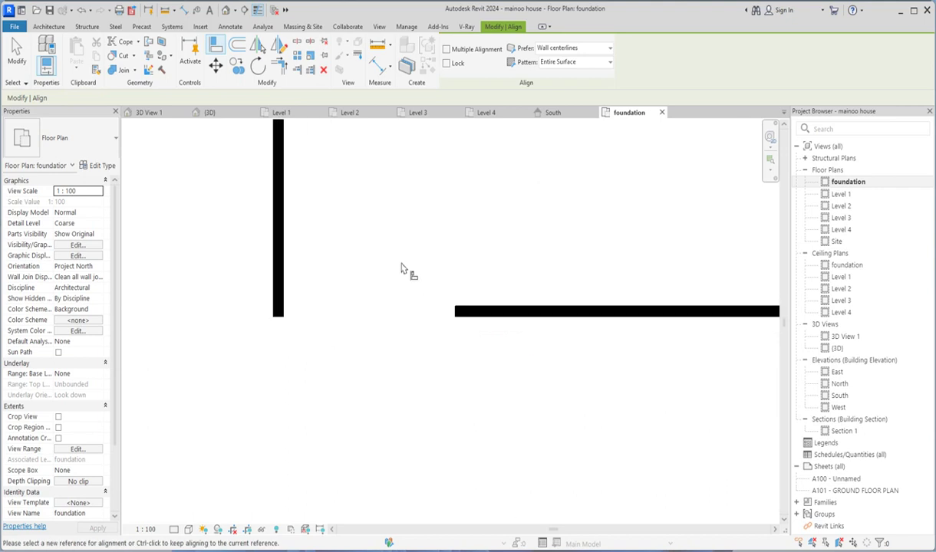
# - Create an in-place model in the Casework category for the gate
pyautogui.rightClick(401, 216)
pyautogui.click(428, 221)
pyautogui.scroll(-2, 428, 222)
pyautogui.scroll(1, 402, 351)
pyautogui.scroll(1, 329, 234)
pyautogui.click(47, 27)
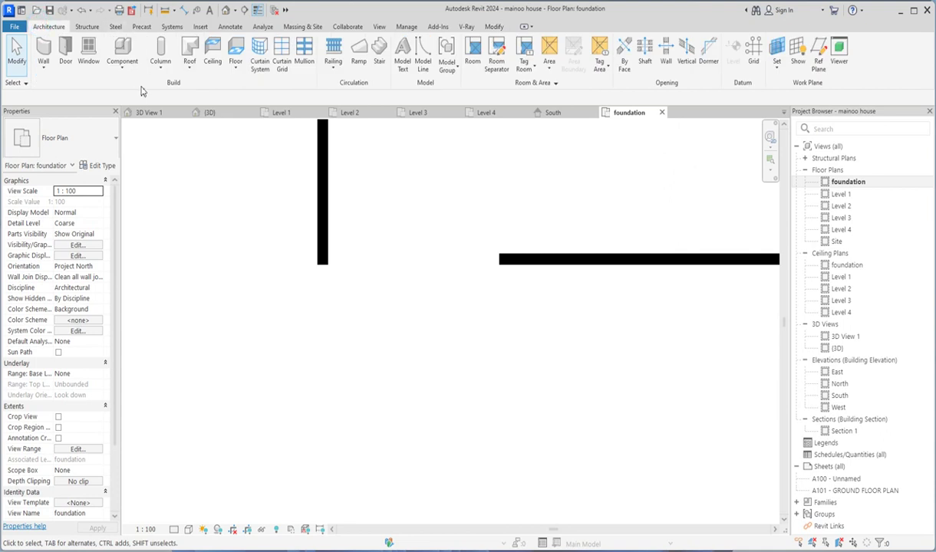
pyautogui.click(122, 63)
pyautogui.click(148, 118)
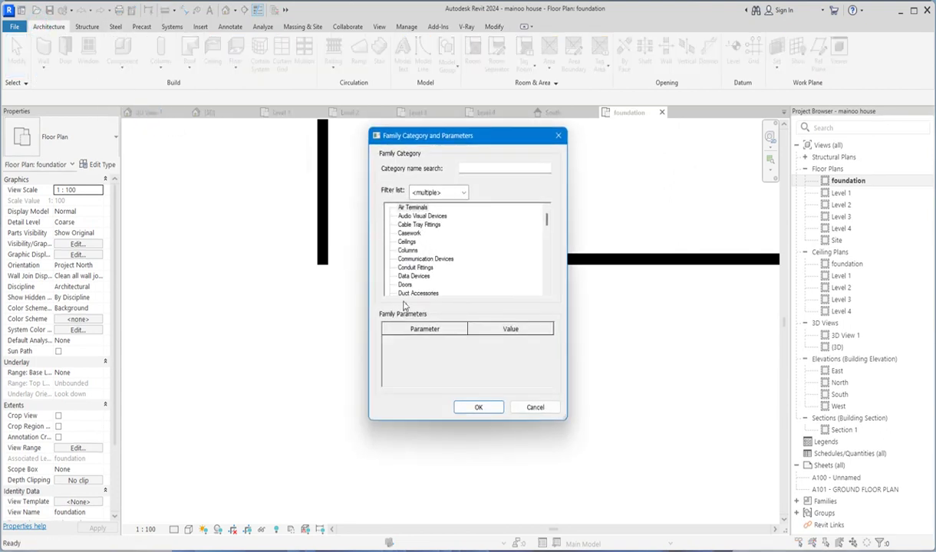
pyautogui.click(411, 234)
pyautogui.click(480, 407)
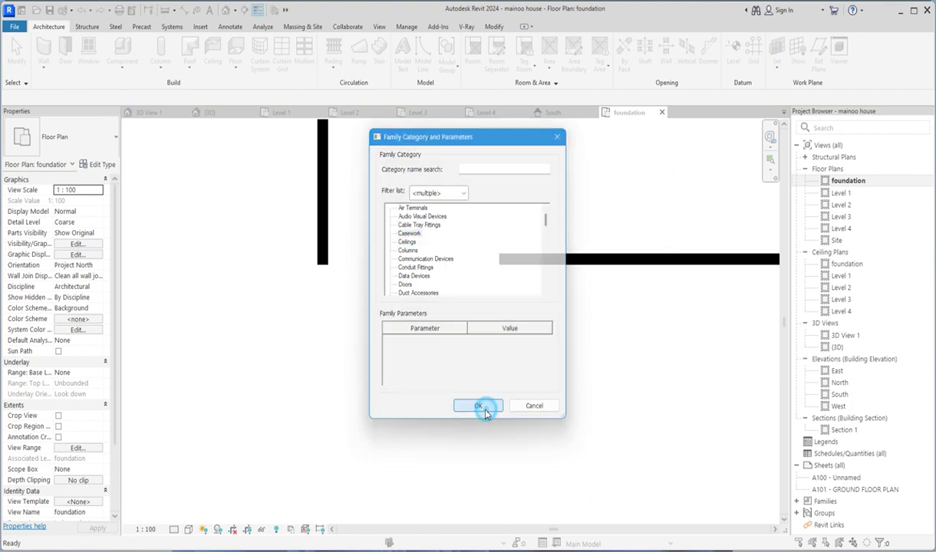
pyautogui.click(472, 302)
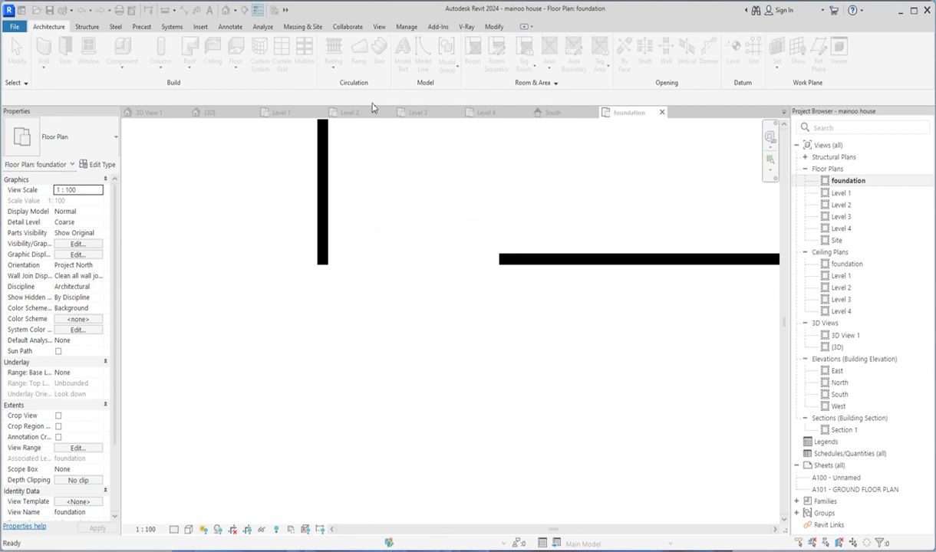
# - Begin an extrusion and sketch a rectangle about 2520 mm by 40 mm from the front wall's end across the gate opening
pyautogui.click(90, 52)
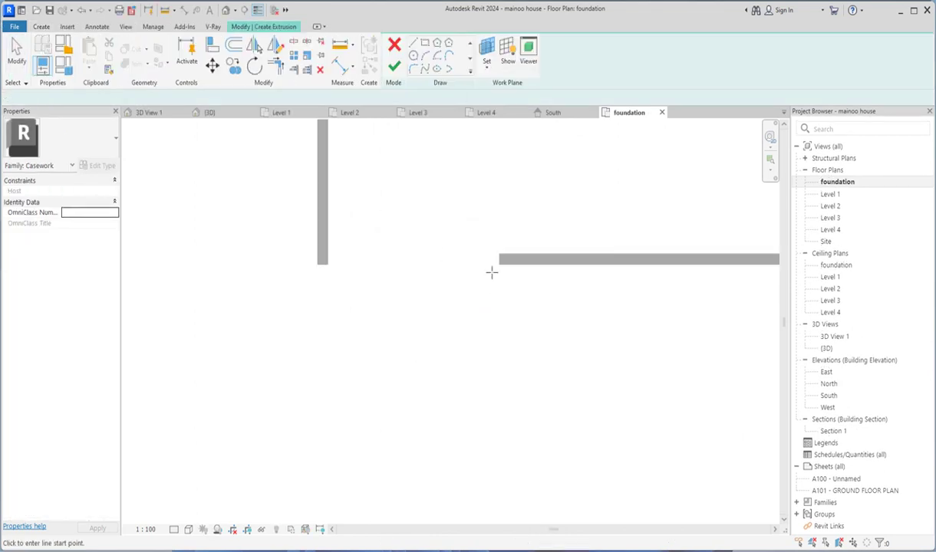
pyautogui.click(424, 43)
pyautogui.scroll(5, 501, 251)
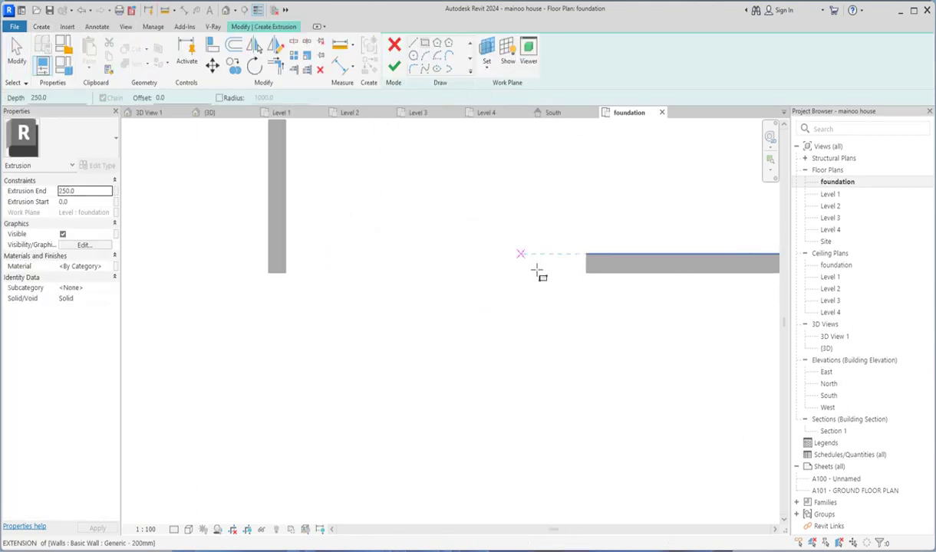
pyautogui.click(610, 253)
pyautogui.scroll(-2, 414, 265)
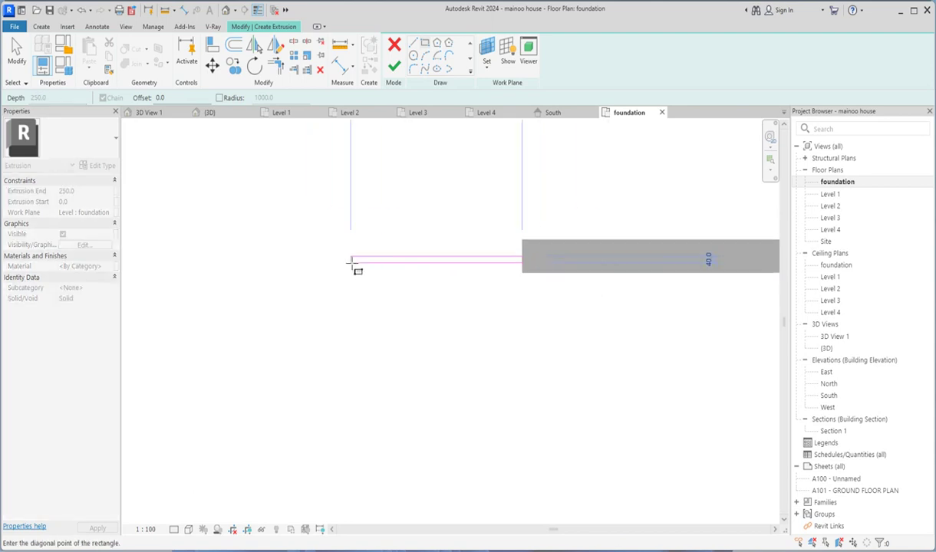
pyautogui.scroll(-4, 383, 265)
pyautogui.scroll(2, 292, 265)
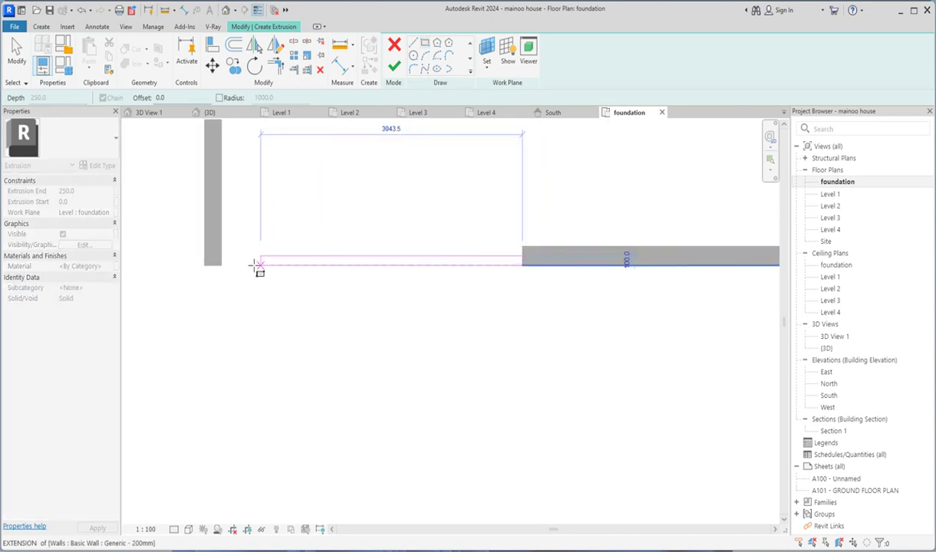
pyautogui.scroll(2, 341, 265)
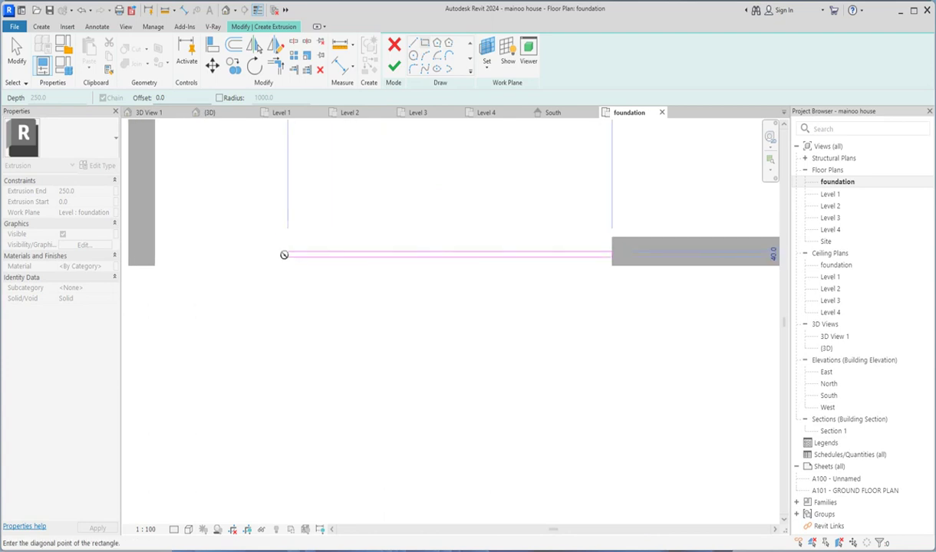
pyautogui.click(284, 257)
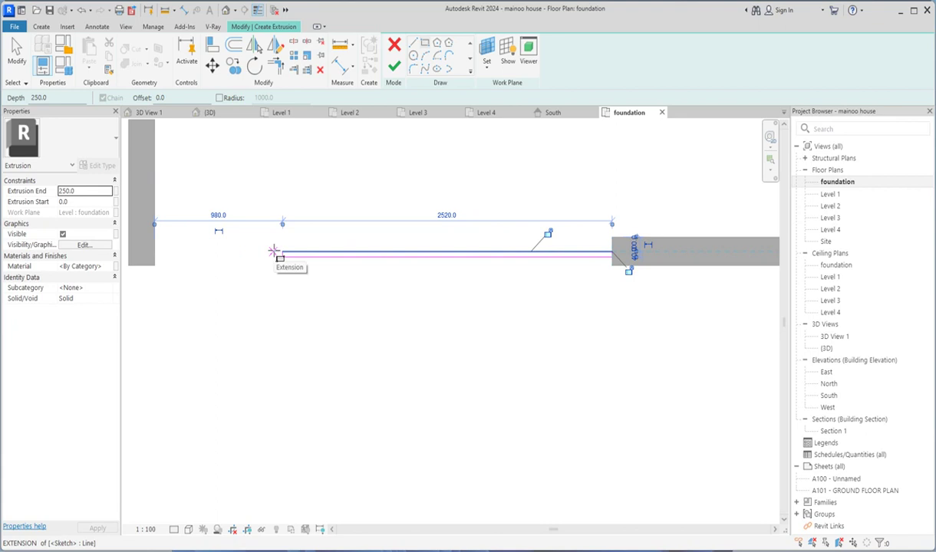
# - Sketch a second 40 mm thick rectangle from a small gap beside the first to the west wall's inner face, and finish the 250 mm extrusion
pyautogui.scroll(2, 268, 252)
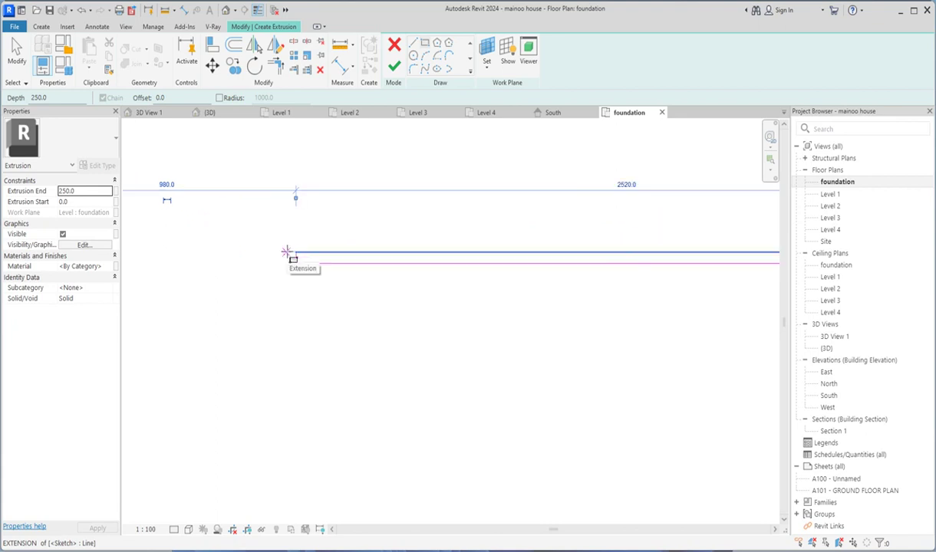
pyautogui.click(283, 261)
pyautogui.scroll(2, 184, 262)
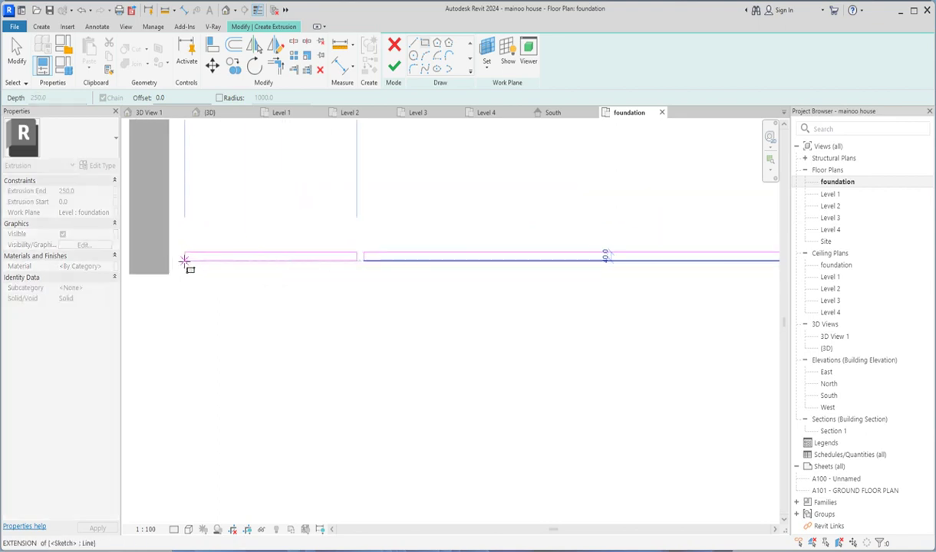
pyautogui.click(176, 261)
pyautogui.scroll(-3, 400, 259)
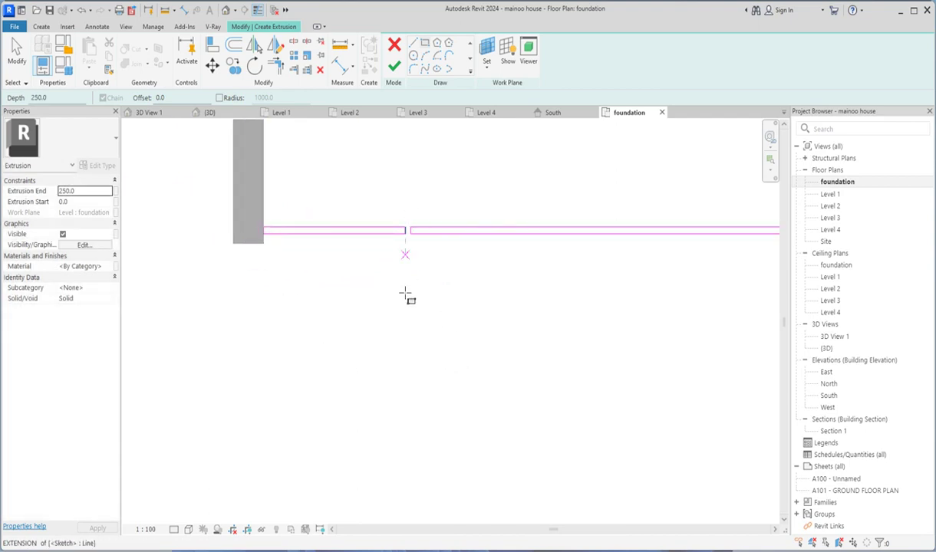
pyautogui.click(394, 67)
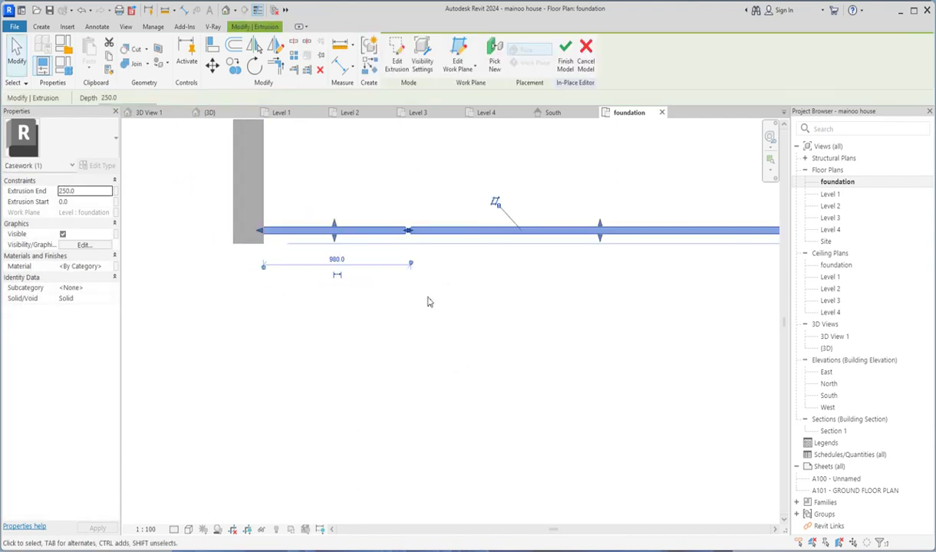
# - In the South elevation, raise the top of the gate extrusion to 2291 mm, slightly below the boundary wall's top
pyautogui.click(832, 397)
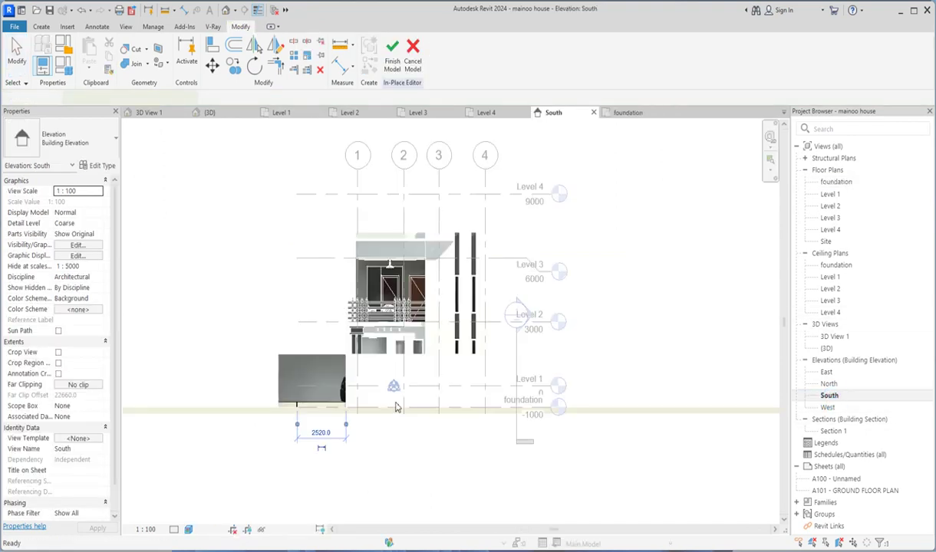
pyautogui.click(281, 400)
pyautogui.scroll(4, 281, 402)
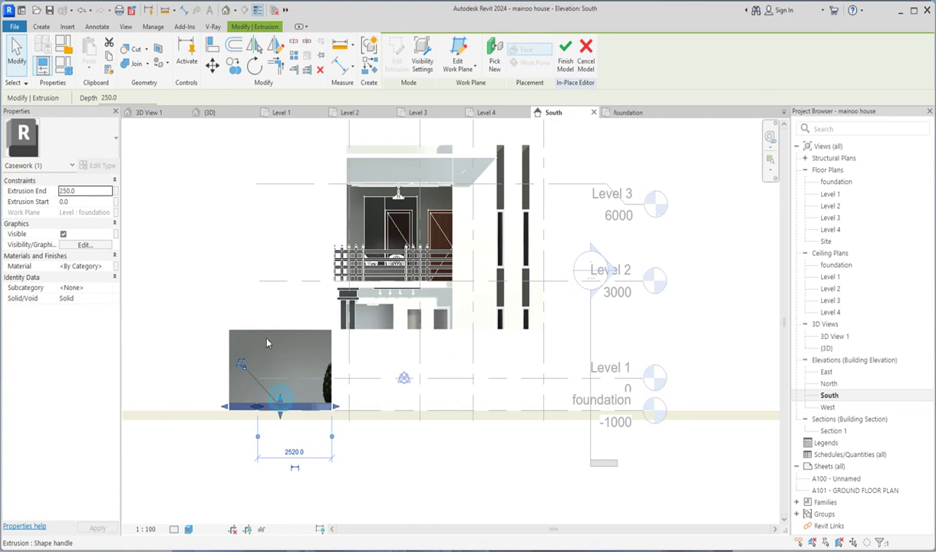
pyautogui.write('2500')
pyautogui.press('Return')
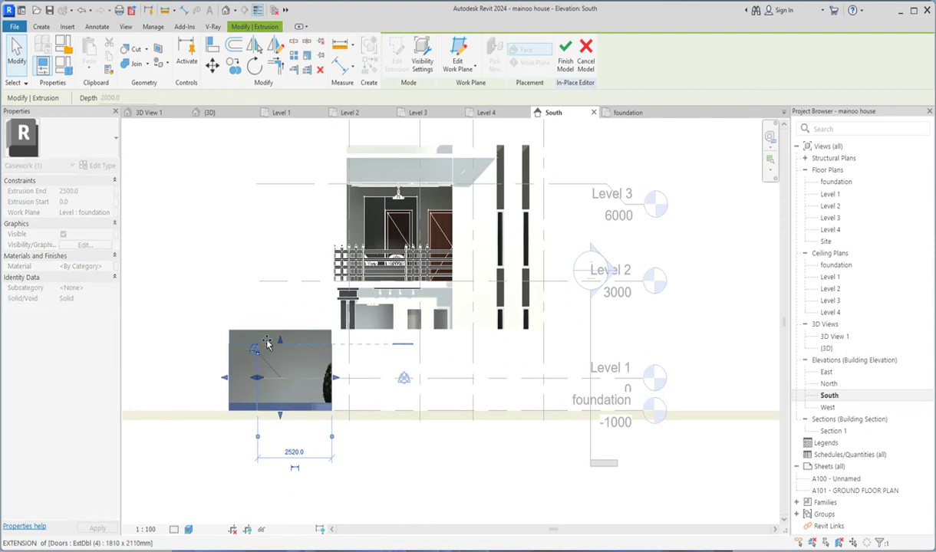
pyautogui.moveTo(267, 340); pyautogui.dragTo(261, 343)
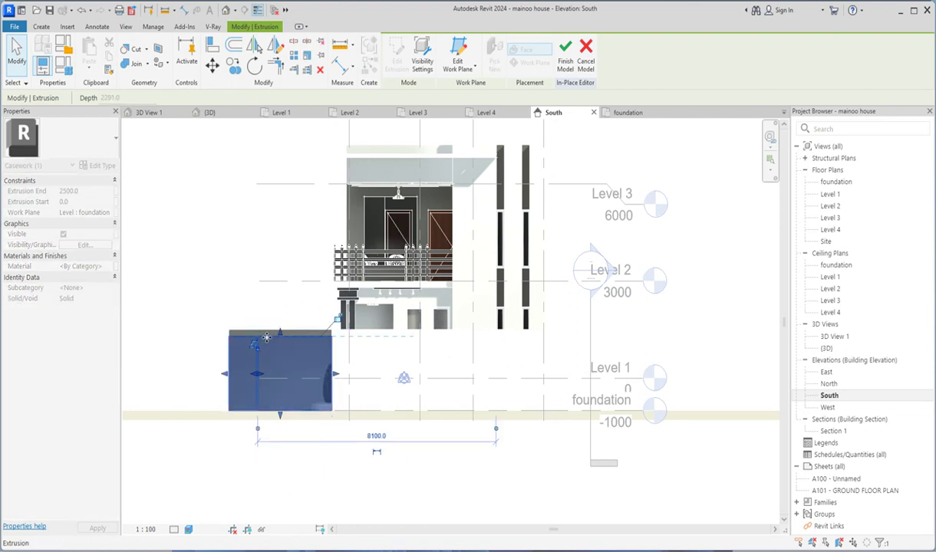
pyautogui.scroll(3, 266, 338)
pyautogui.click(271, 267)
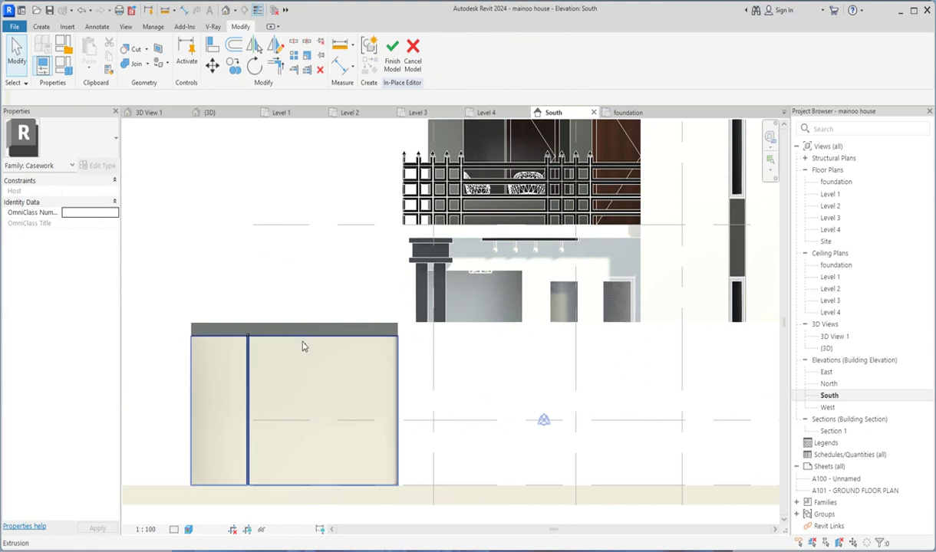
# - Open the gate extrusion's material setting and duplicate the Aluminium material
pyautogui.click(302, 343)
pyautogui.scroll(-3, 303, 364)
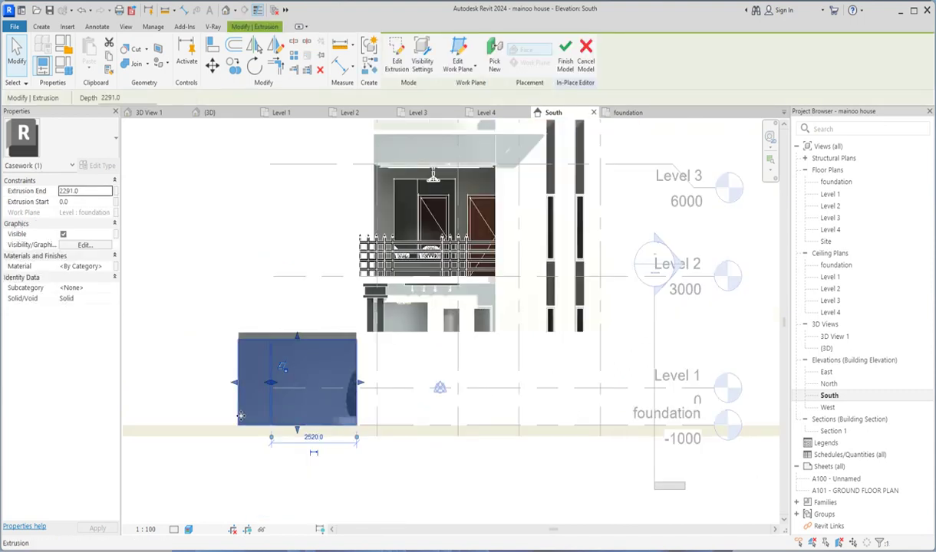
pyautogui.scroll(-3, 291, 384)
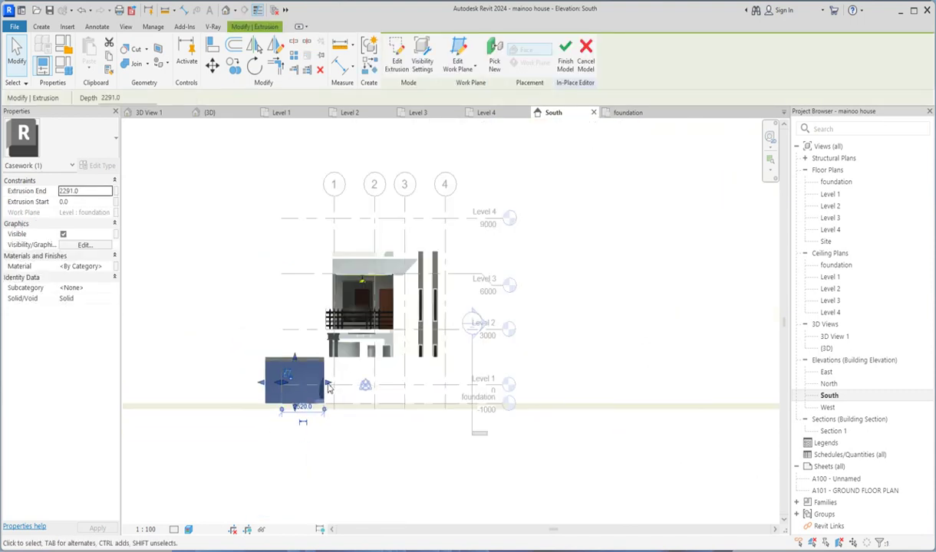
pyautogui.click(109, 268)
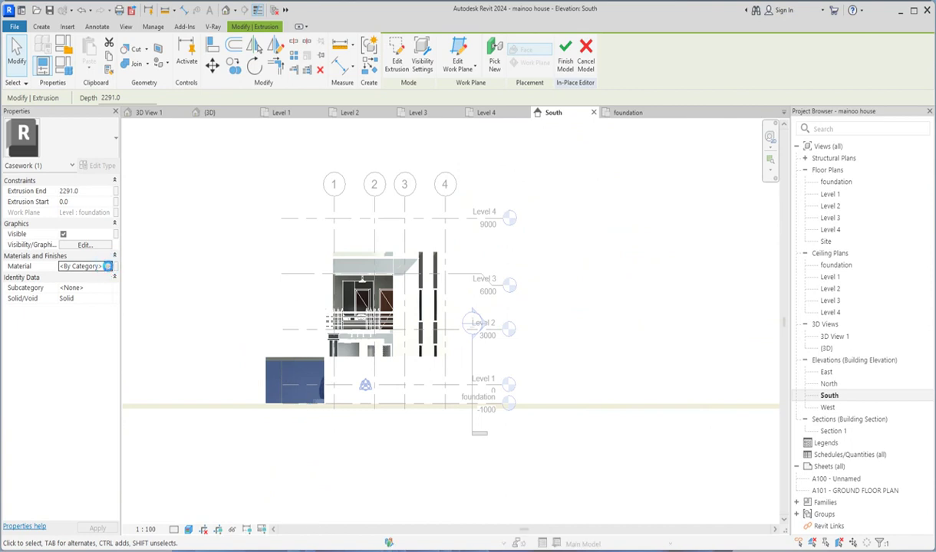
pyautogui.click(107, 266)
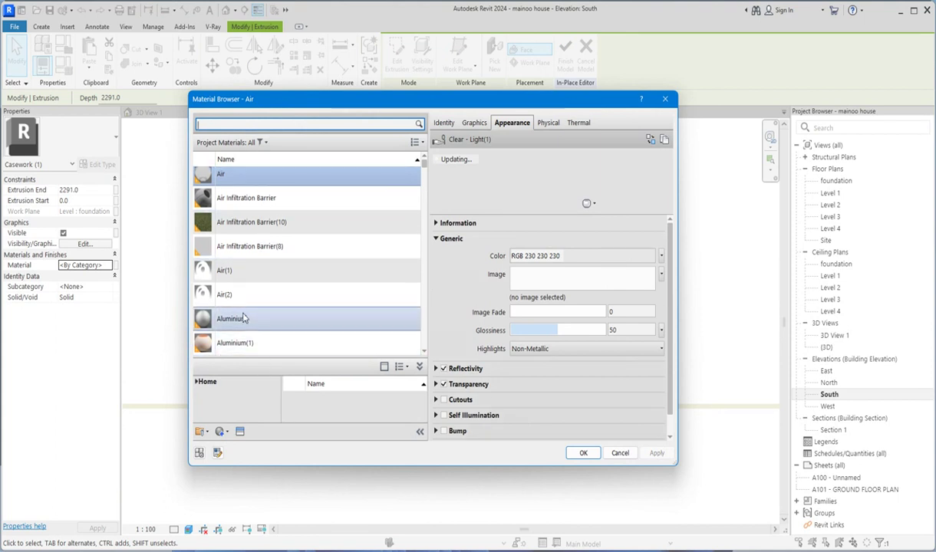
pyautogui.click(242, 319)
pyautogui.rightClick(242, 319)
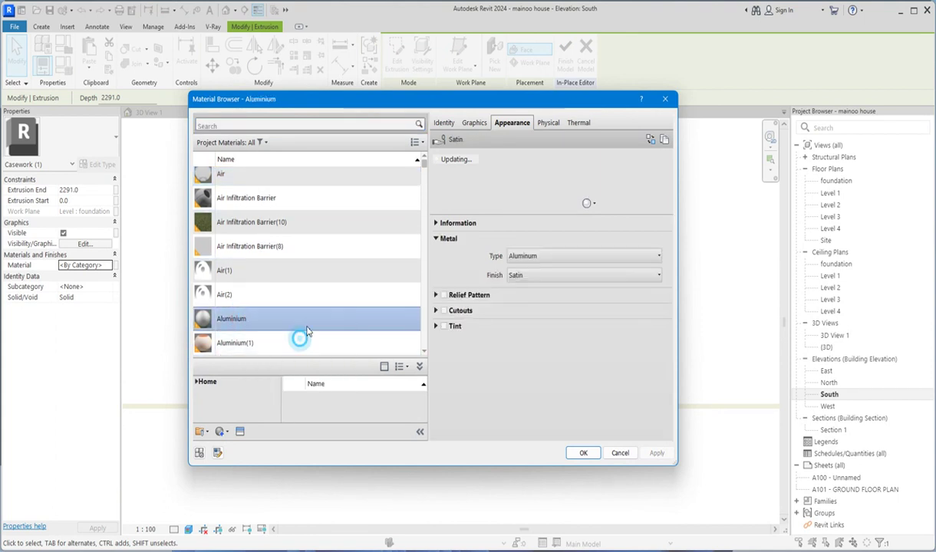
pyautogui.click(284, 335)
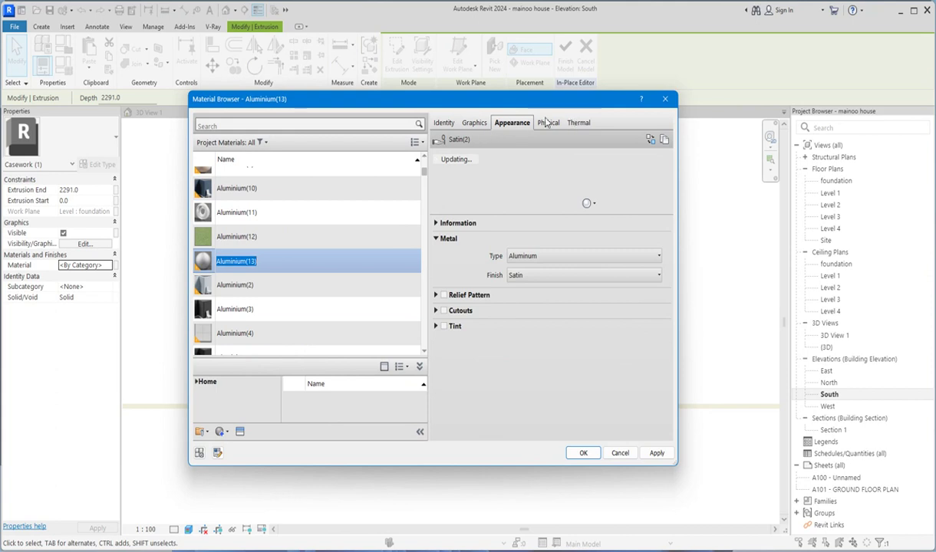
# - Replace the duplicated aluminium material's appearance with the Aluminum - Anodized Glossy (Grey) asset from the Metal appearance library
pyautogui.click(473, 125)
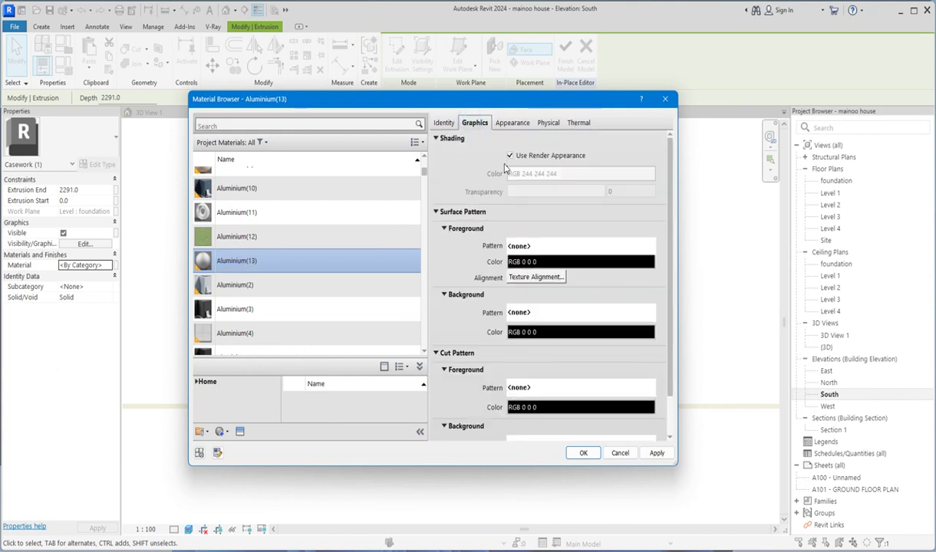
pyautogui.click(511, 124)
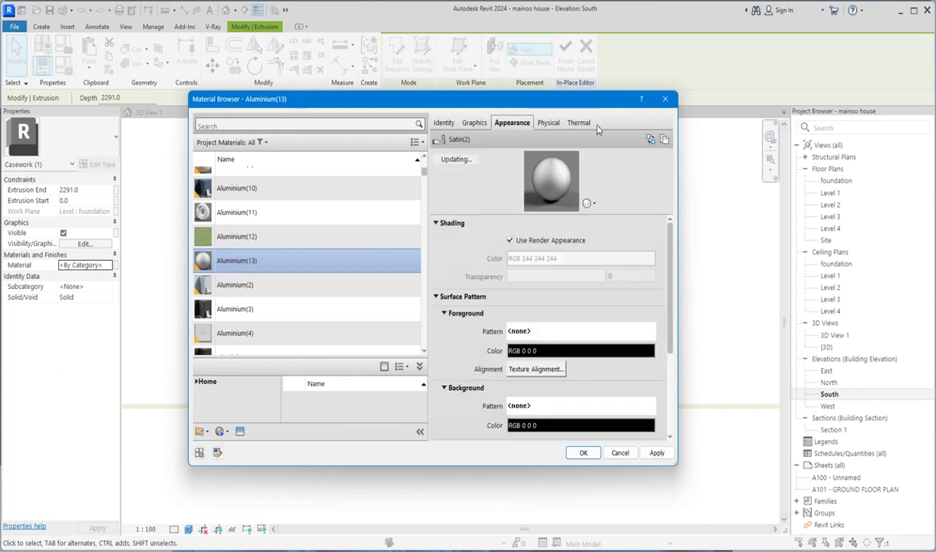
pyautogui.click(650, 136)
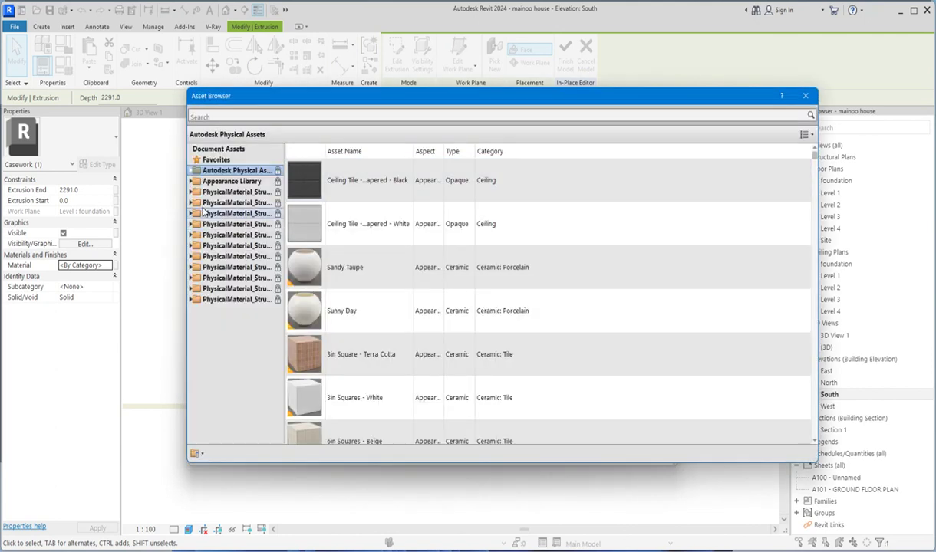
pyautogui.click(193, 181)
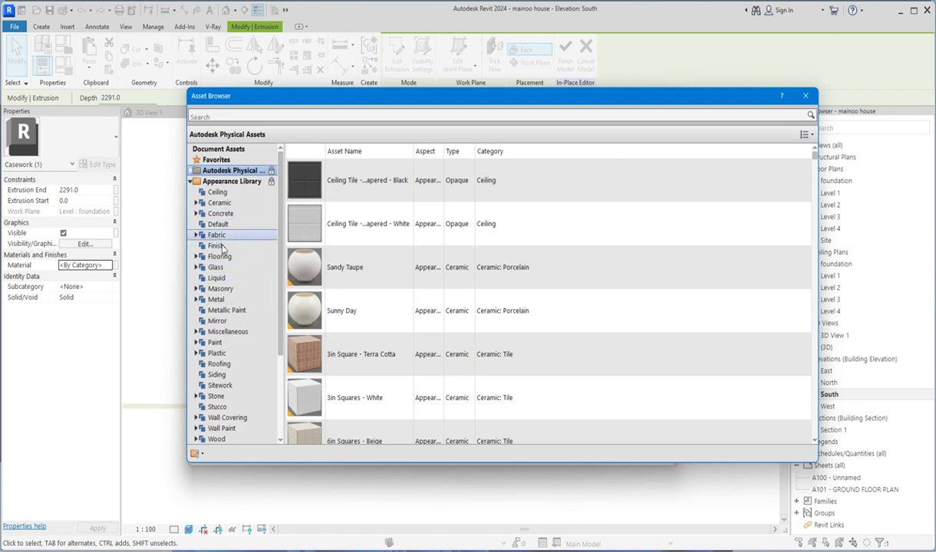
pyautogui.click(229, 311)
pyautogui.click(230, 301)
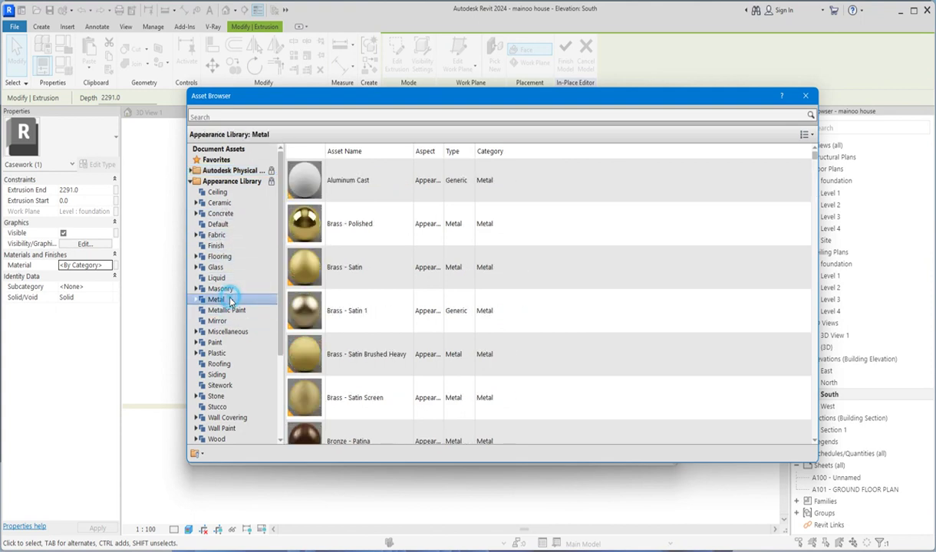
pyautogui.scroll(-5, 384, 245)
pyautogui.scroll(-10, 377, 359)
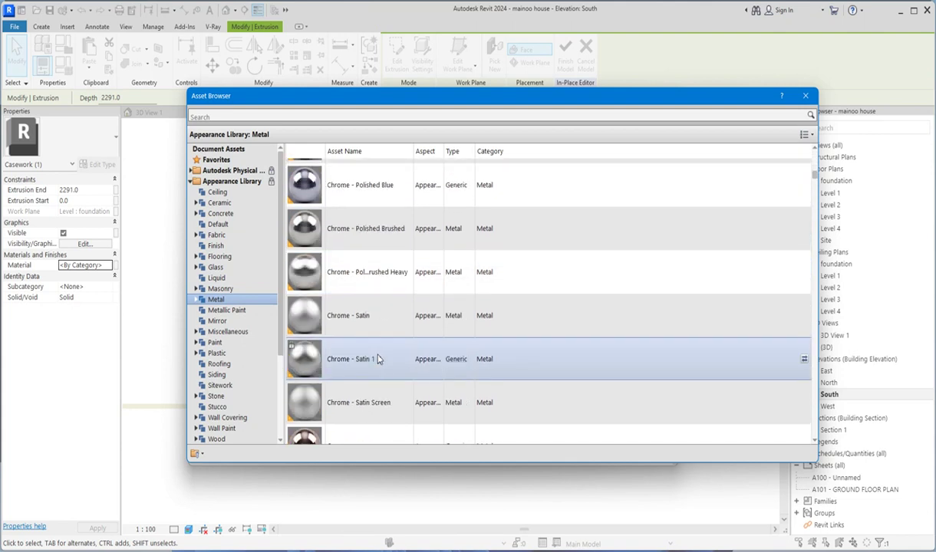
pyautogui.scroll(-5, 378, 354)
pyautogui.scroll(3, 377, 354)
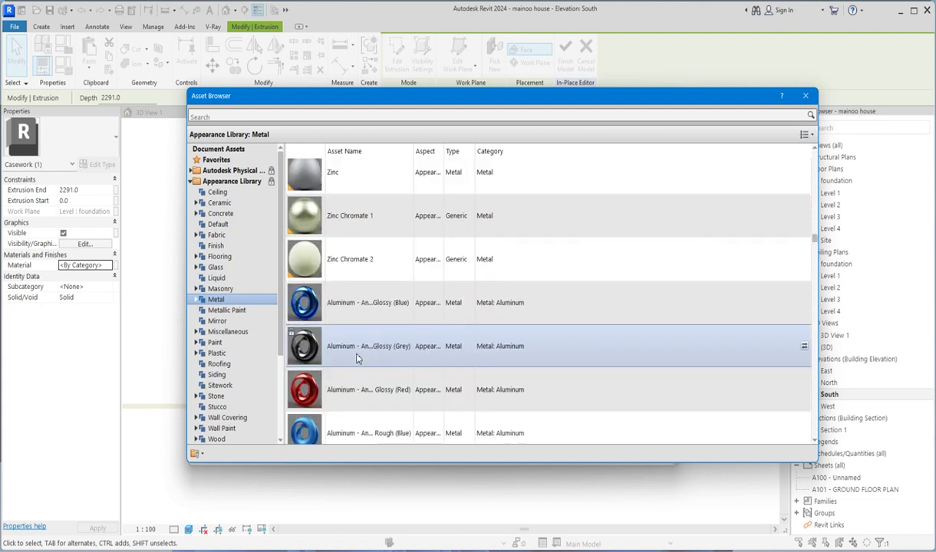
pyautogui.doubleClick(355, 349)
pyautogui.scroll(-3, 355, 349)
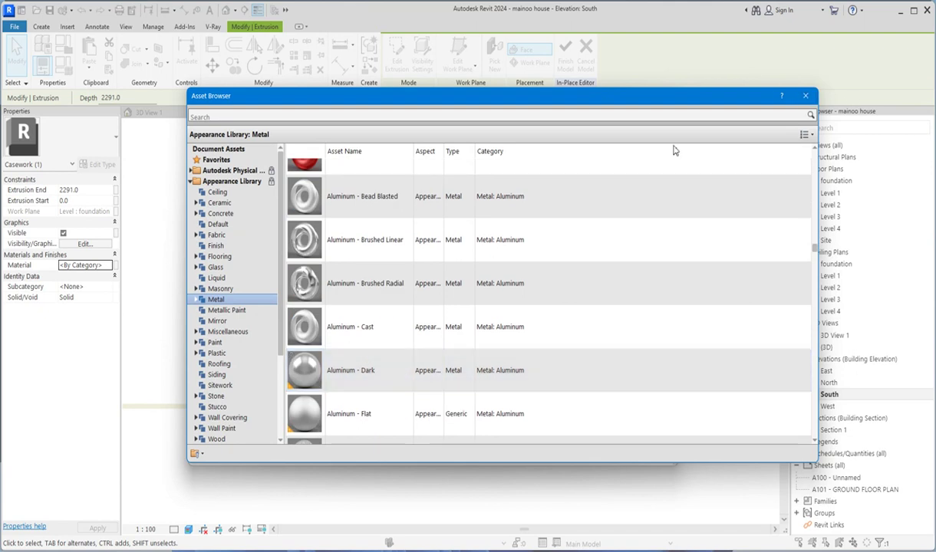
pyautogui.click(807, 97)
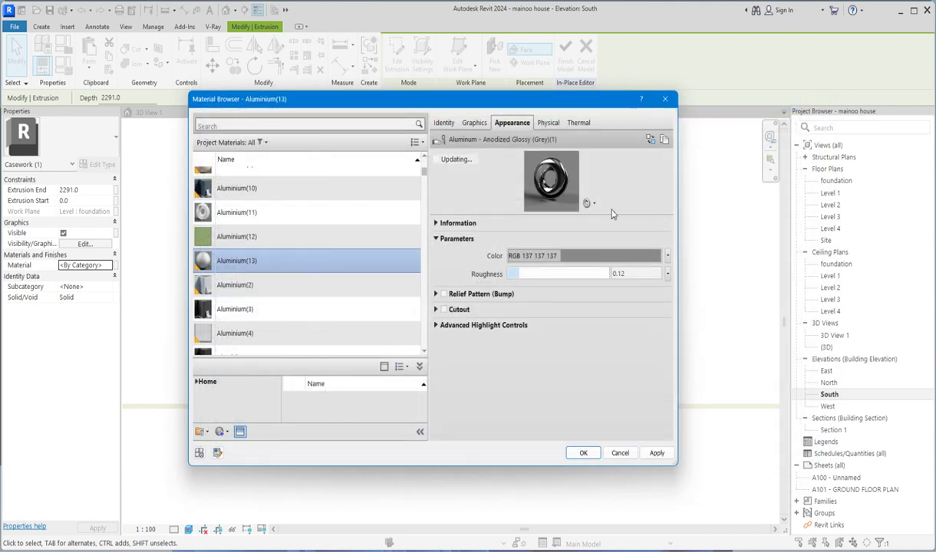
# - Darken the duplicated aluminium's appearance colour to RGB 30 30 30 and apply the material to the gate extrusion
pyautogui.click(610, 256)
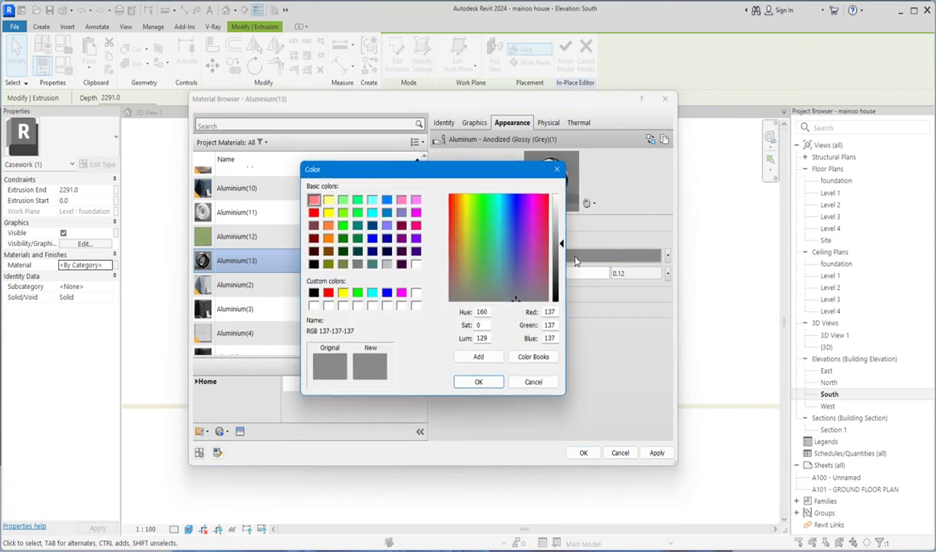
pyautogui.moveTo(560, 244); pyautogui.dragTo(561, 290)
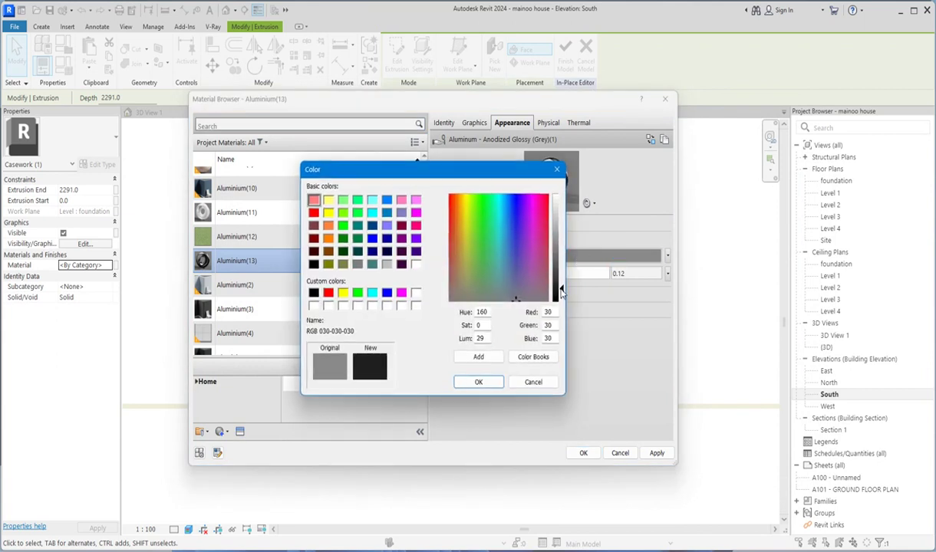
pyautogui.click(478, 382)
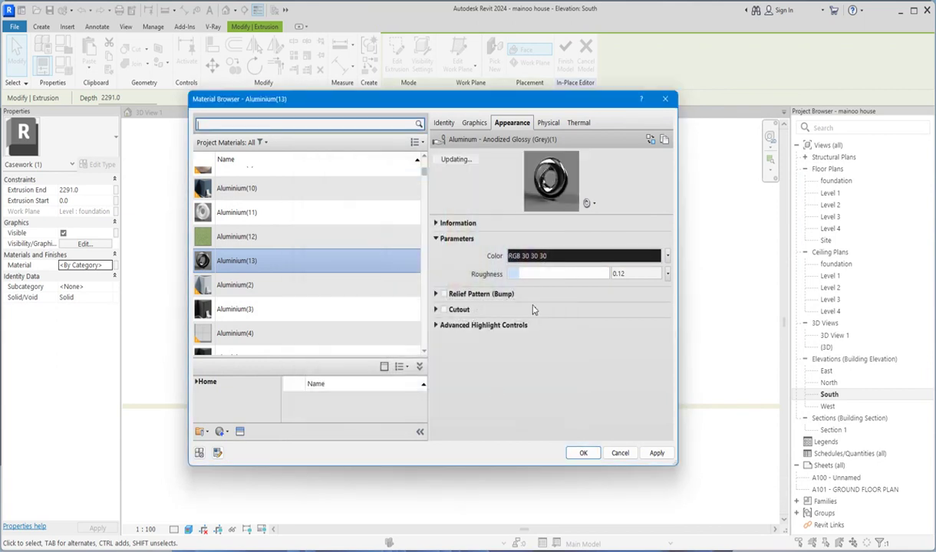
pyautogui.click(583, 453)
pyautogui.click(561, 266)
pyautogui.click(250, 399)
pyautogui.scroll(4, 255, 398)
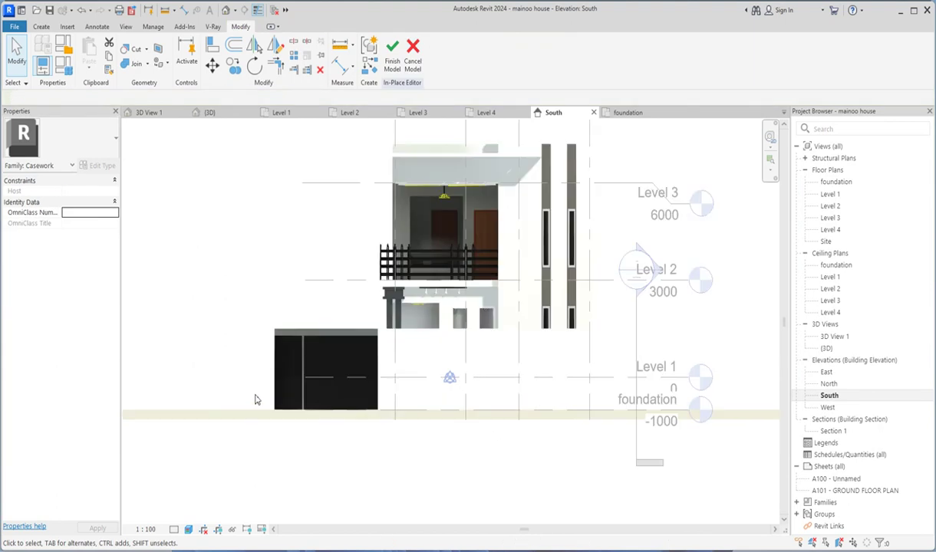
pyautogui.scroll(1, 257, 399)
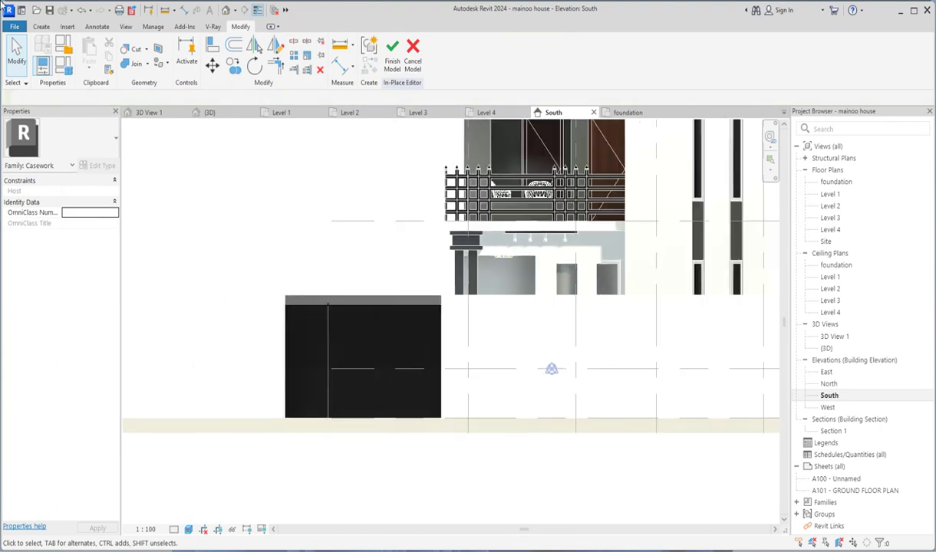
pyautogui.click(41, 28)
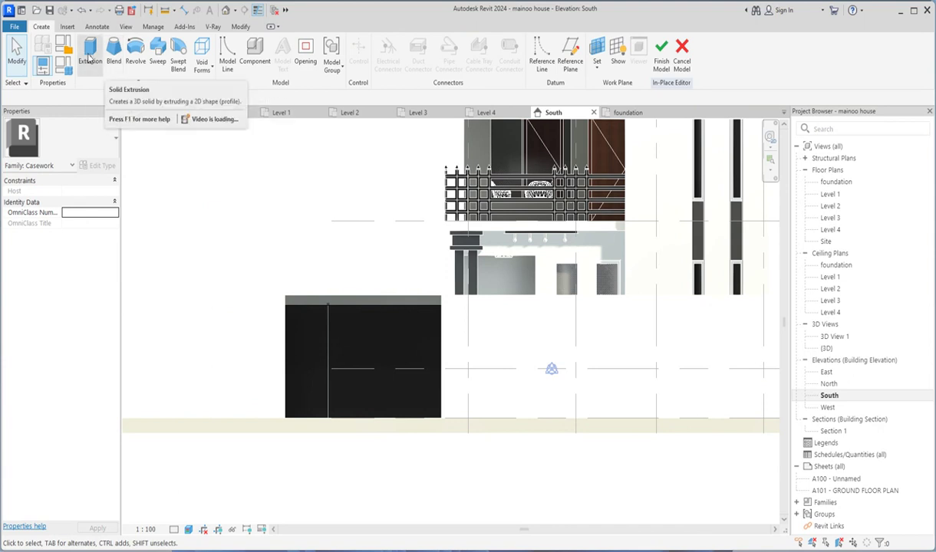
pyautogui.click(158, 54)
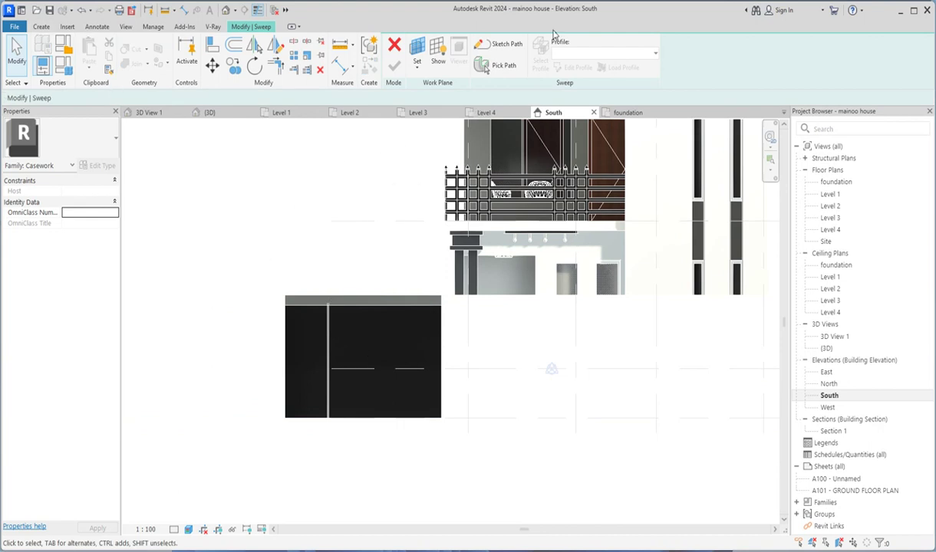
pyautogui.click(394, 46)
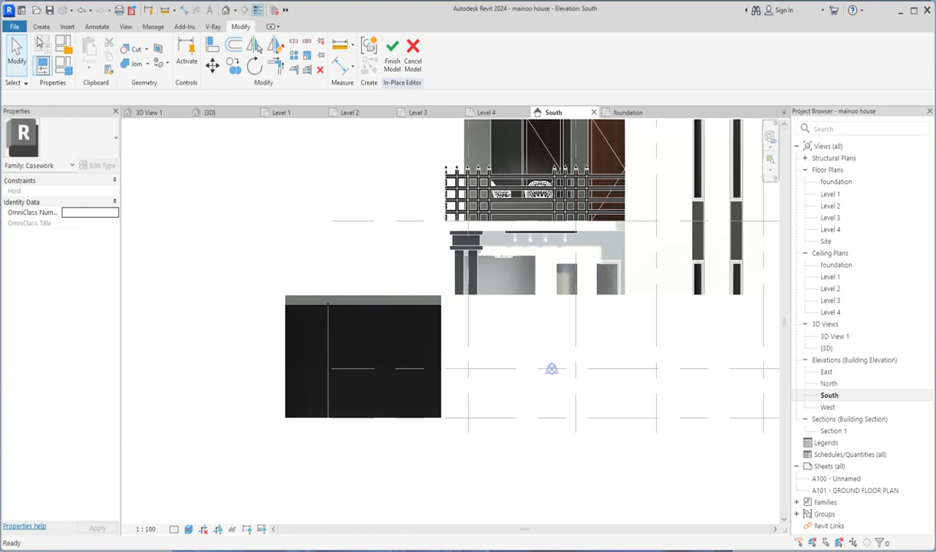
# - Start a new solid extrusion in the South elevation, picking the front boundary wall's face as its work plane
pyautogui.click(42, 27)
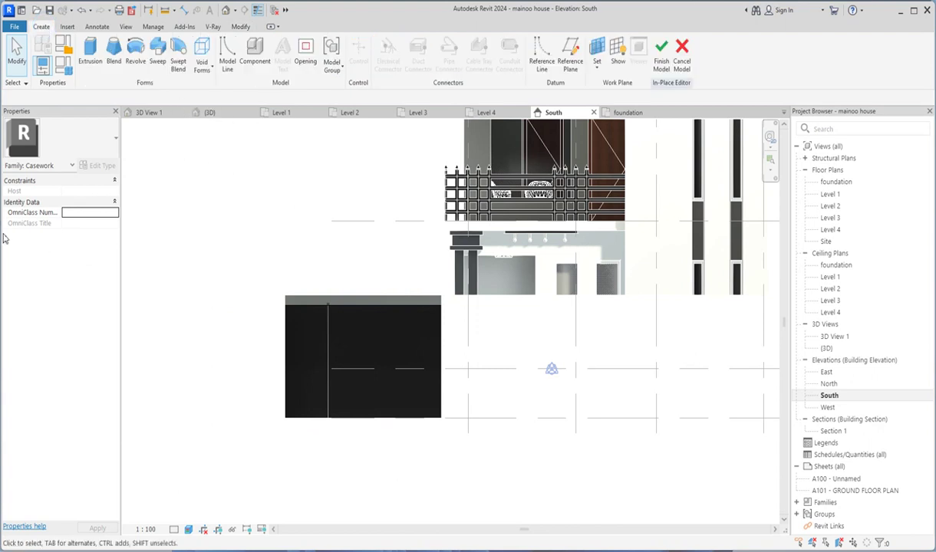
pyautogui.click(89, 47)
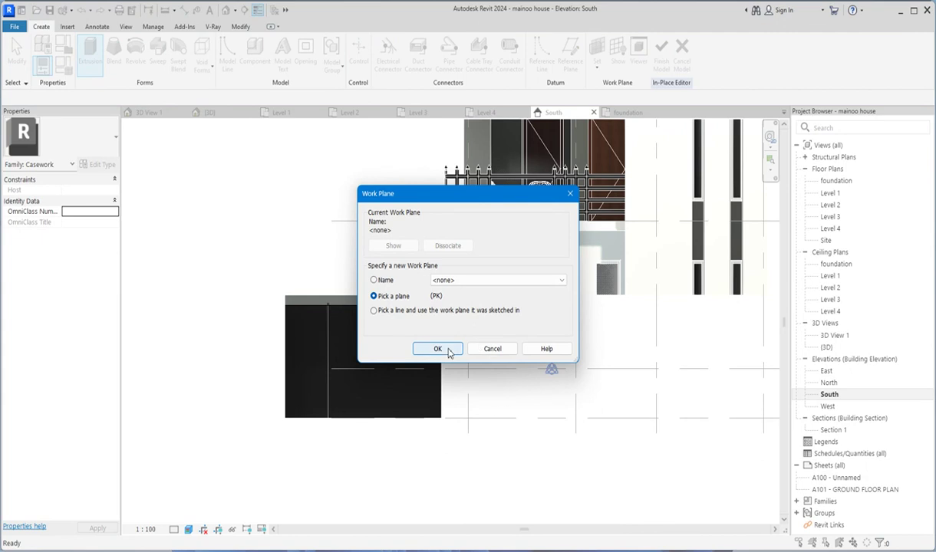
pyautogui.click(449, 352)
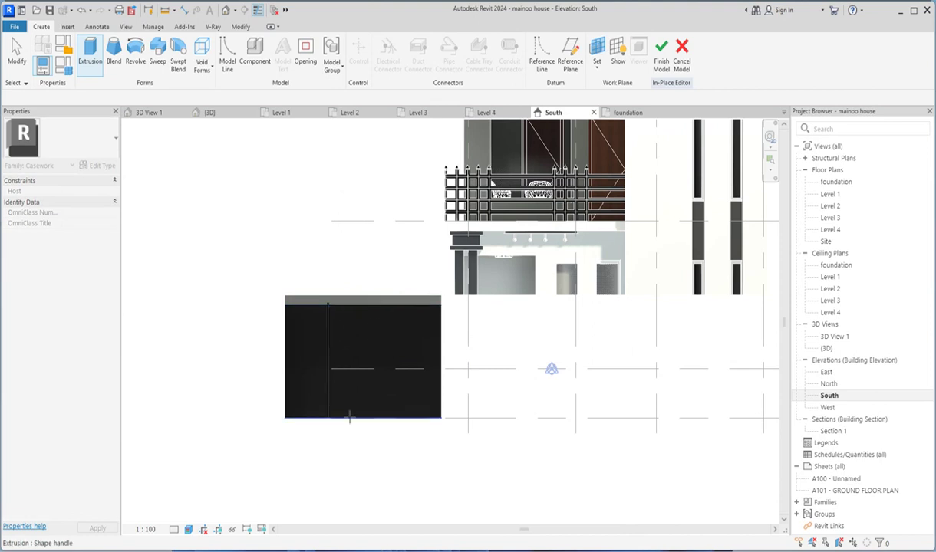
pyautogui.scroll(2, 349, 417)
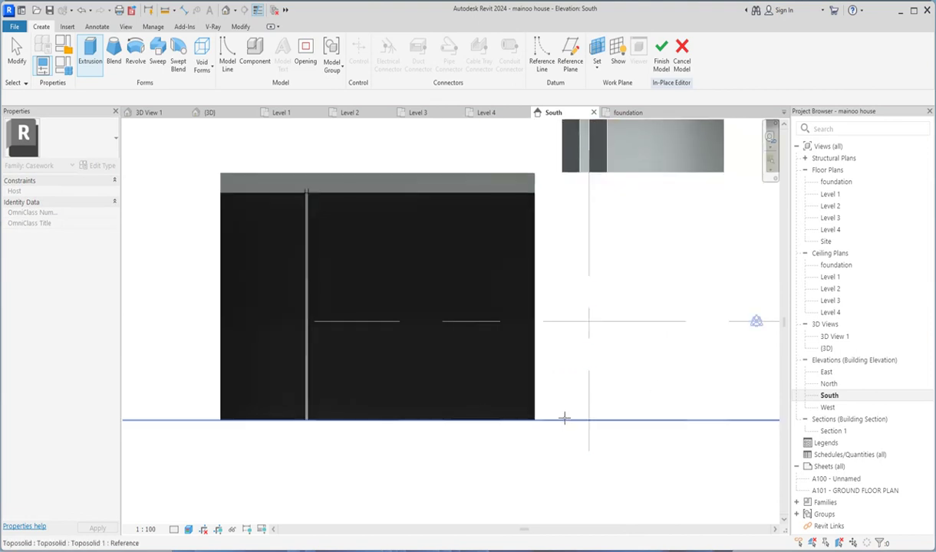
pyautogui.click(556, 180)
pyautogui.scroll(-2, 405, 232)
pyautogui.click(406, 212)
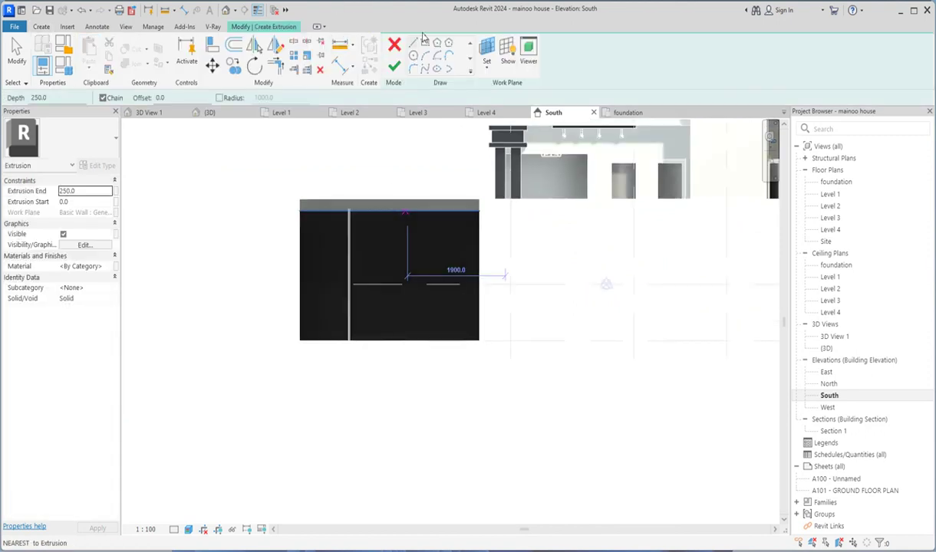
# - Try to sketch a very small circle by centre and radius on the upper part of the gate's wide leaf
pyautogui.click(412, 58)
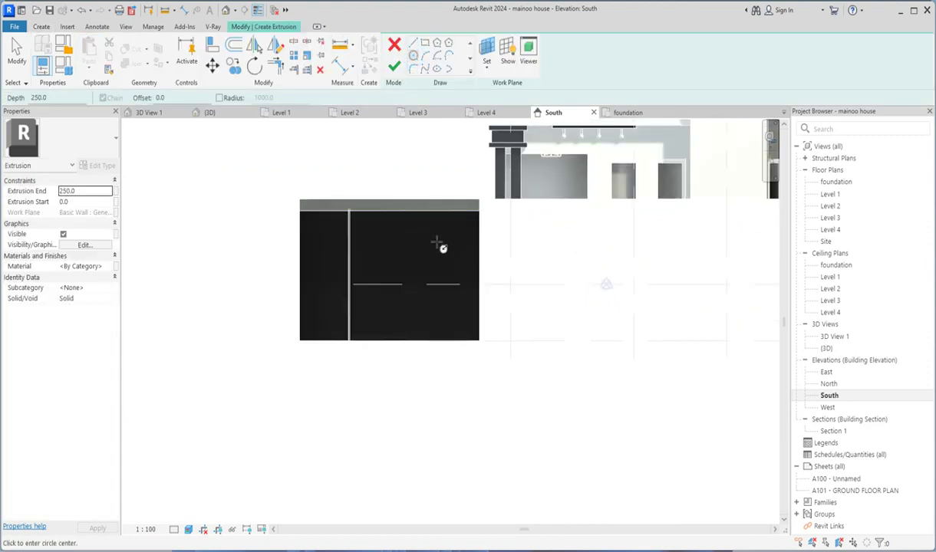
pyautogui.scroll(2, 439, 245)
pyautogui.click(447, 244)
pyautogui.scroll(2, 449, 244)
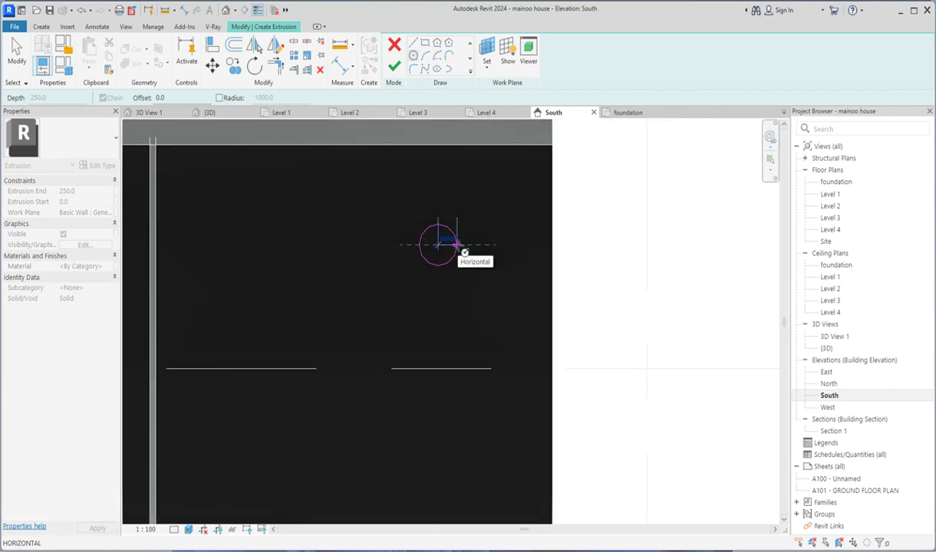
pyautogui.write('4')
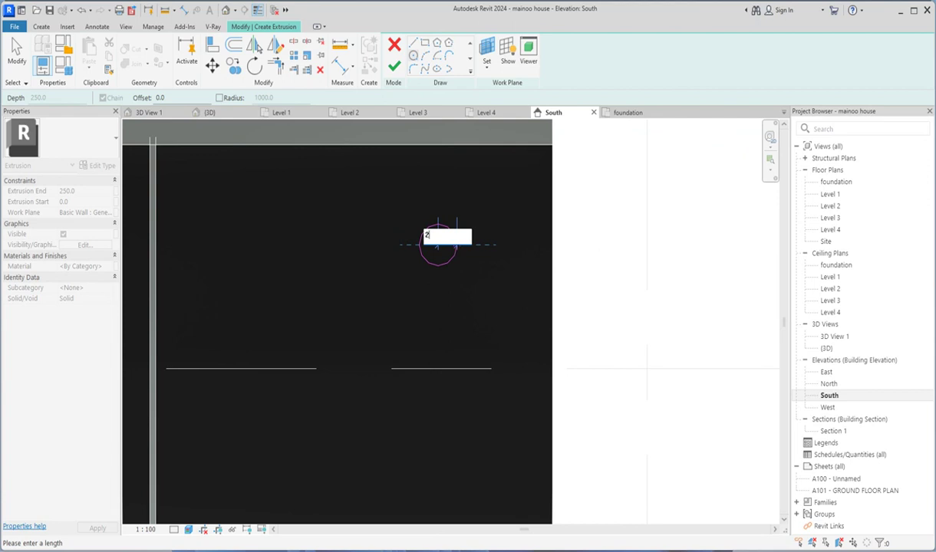
pyautogui.press('Return')
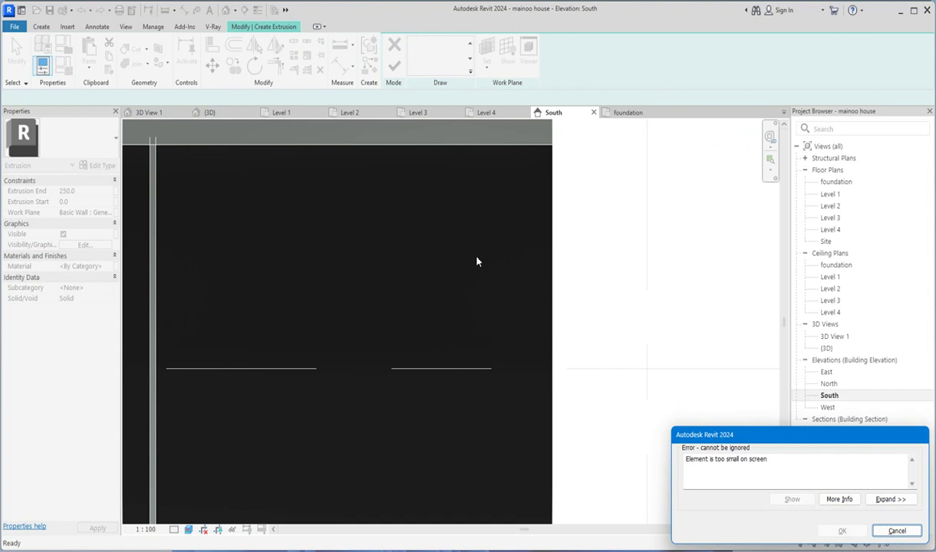
pyautogui.click(897, 531)
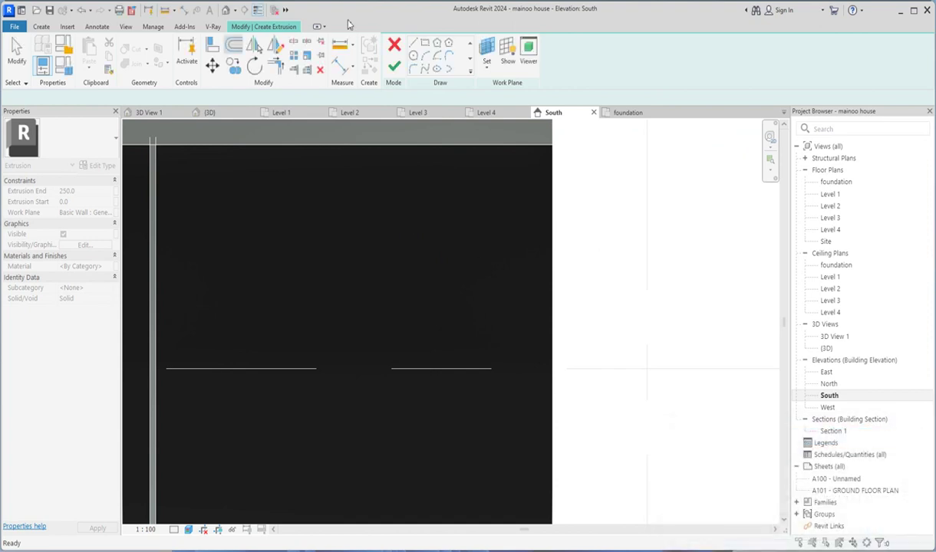
# - Sketch a circle of about 300 mm radius on the upper part of the gate's wide leaf and finish the 250 mm extrusion
pyautogui.click(413, 56)
pyautogui.click(415, 280)
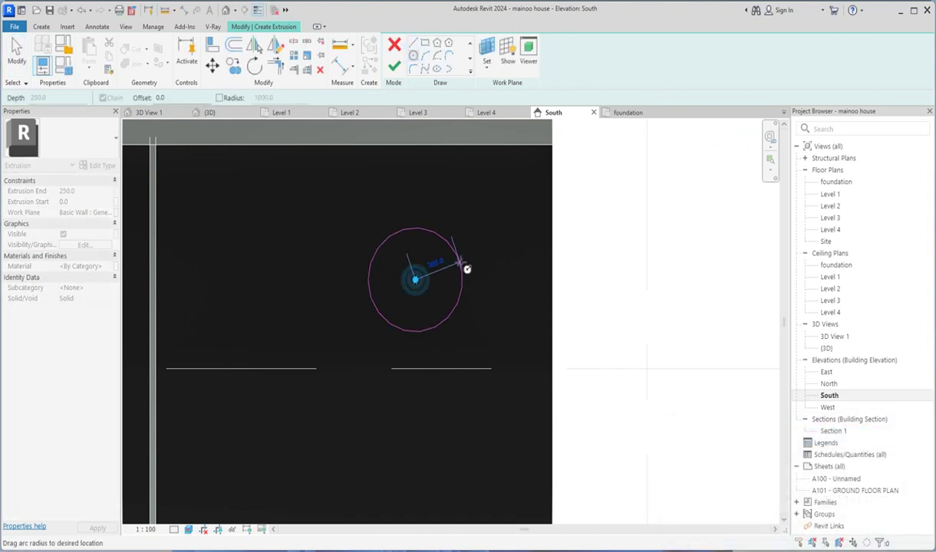
pyautogui.click(501, 254)
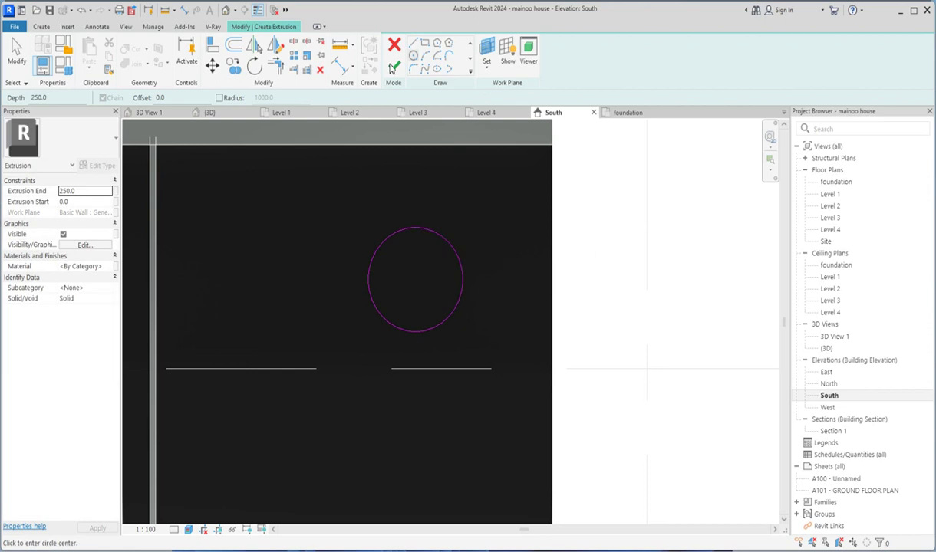
pyautogui.click(394, 67)
pyautogui.click(451, 244)
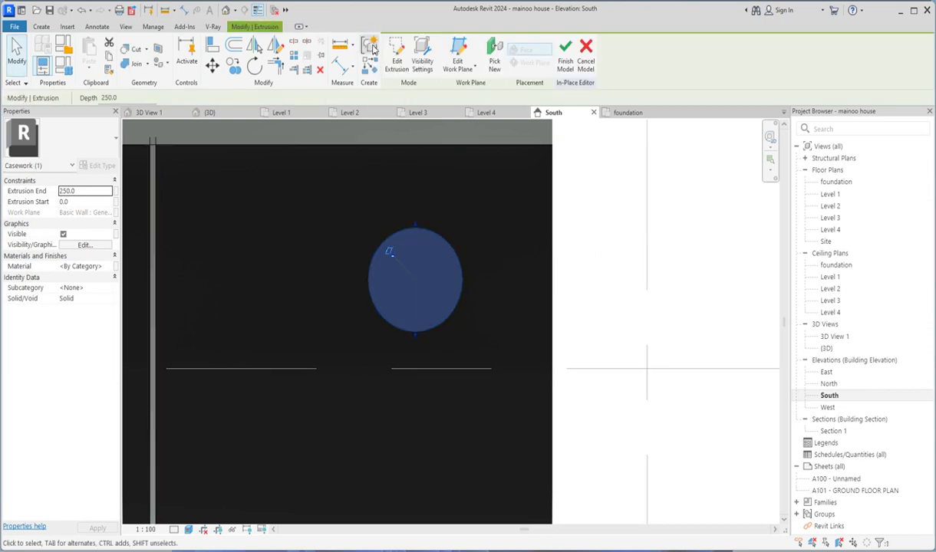
# - Edit the round extrusion's sketch, set the circle's radius to 20 mm and finish the sketch
pyautogui.doubleClick(423, 234)
pyautogui.click(437, 237)
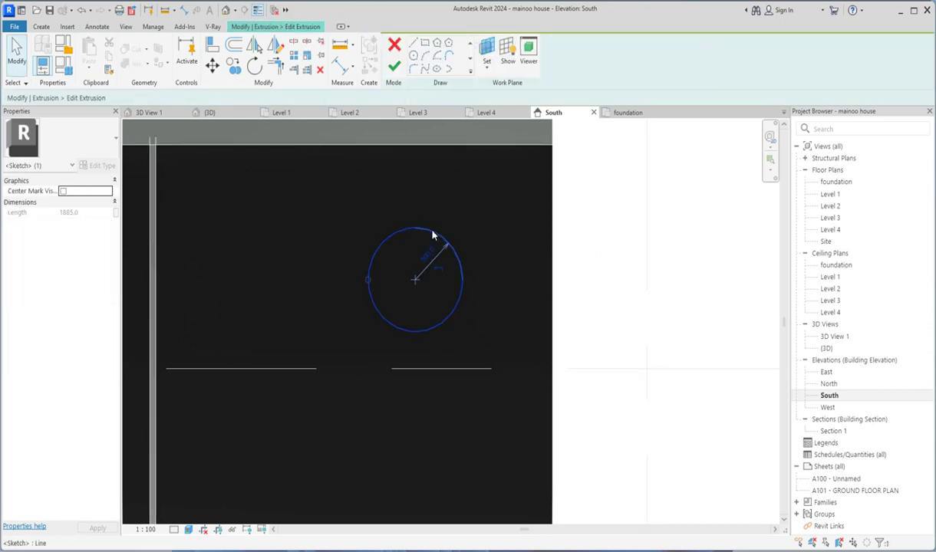
pyautogui.click(410, 253)
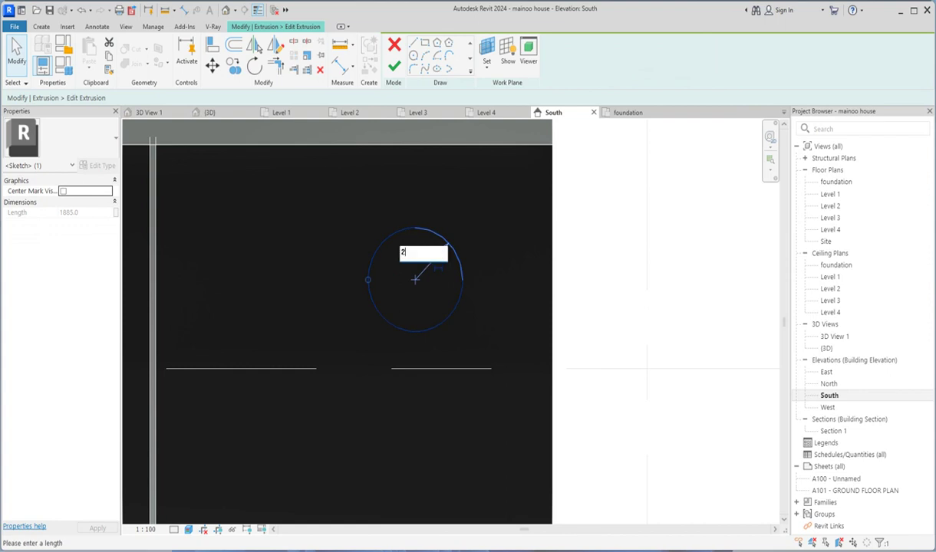
pyautogui.write('20')
pyautogui.press('Return')
pyautogui.click(471, 293)
pyautogui.scroll(3, 435, 294)
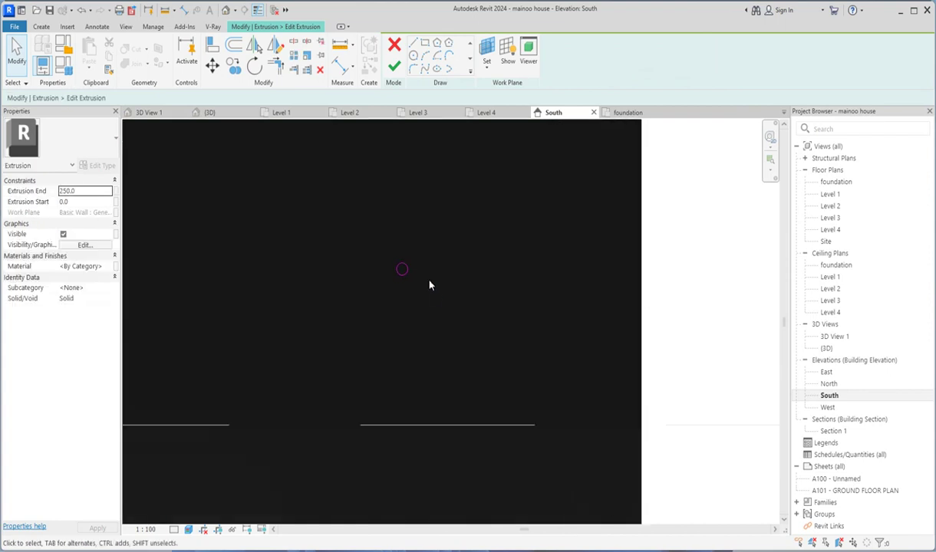
pyautogui.click(394, 67)
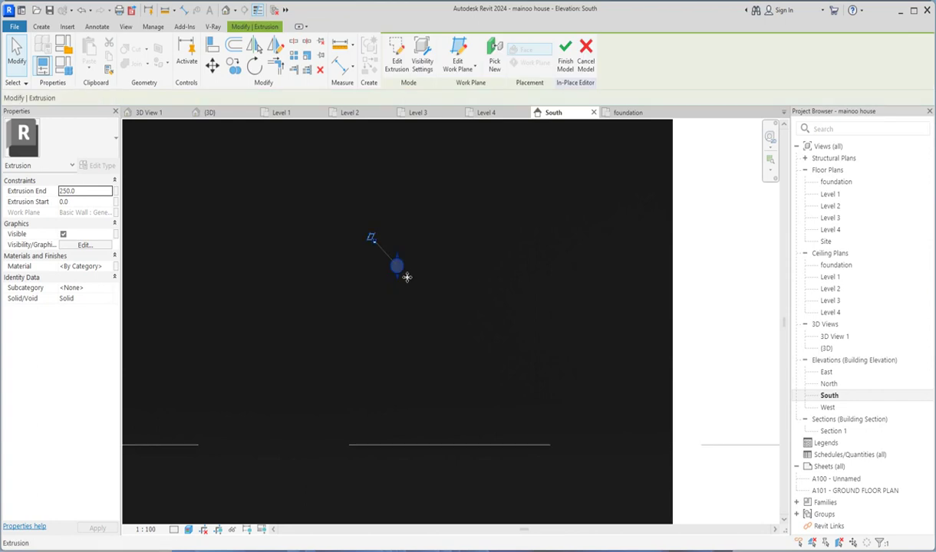
# - Open the round extrusion's material setting and duplicate the Aluminium(13) material together with its assets
pyautogui.click(110, 266)
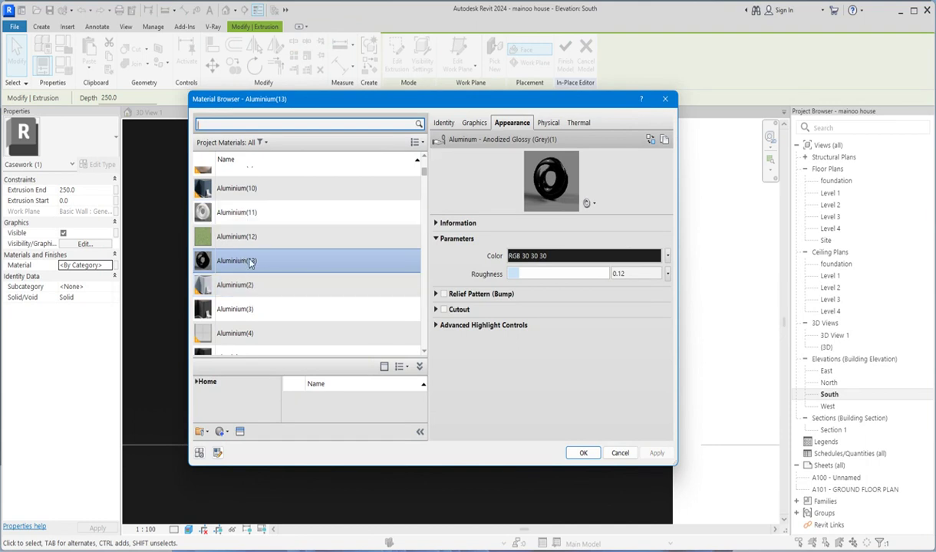
pyautogui.rightClick(331, 261)
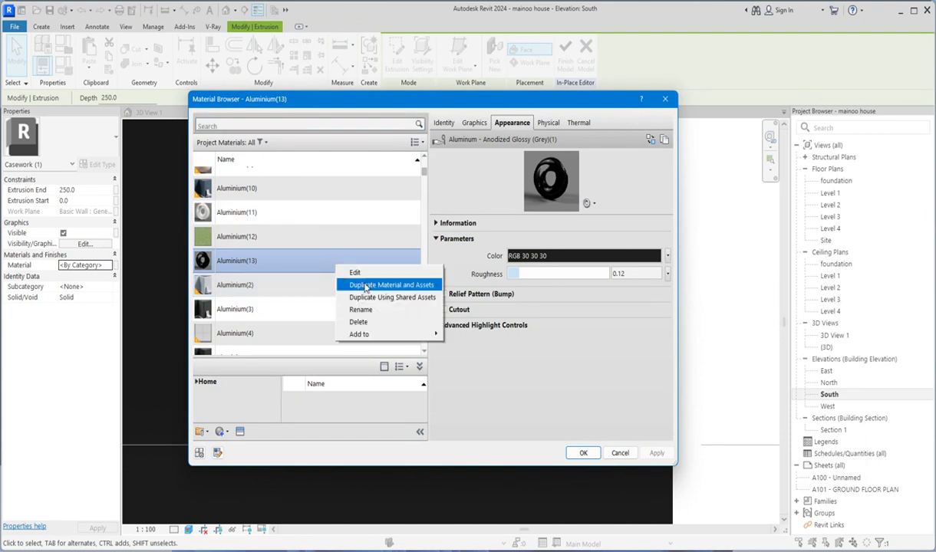
pyautogui.click(349, 281)
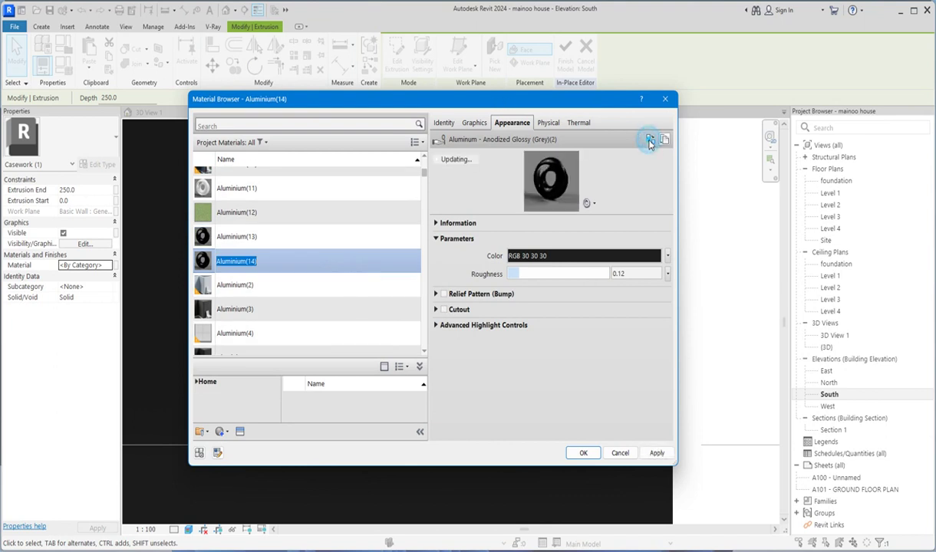
# - Replace the new material's appearance with the Chrome - Polished Blue asset from the Metal appearance library and apply it to the round extrusion
pyautogui.click(649, 141)
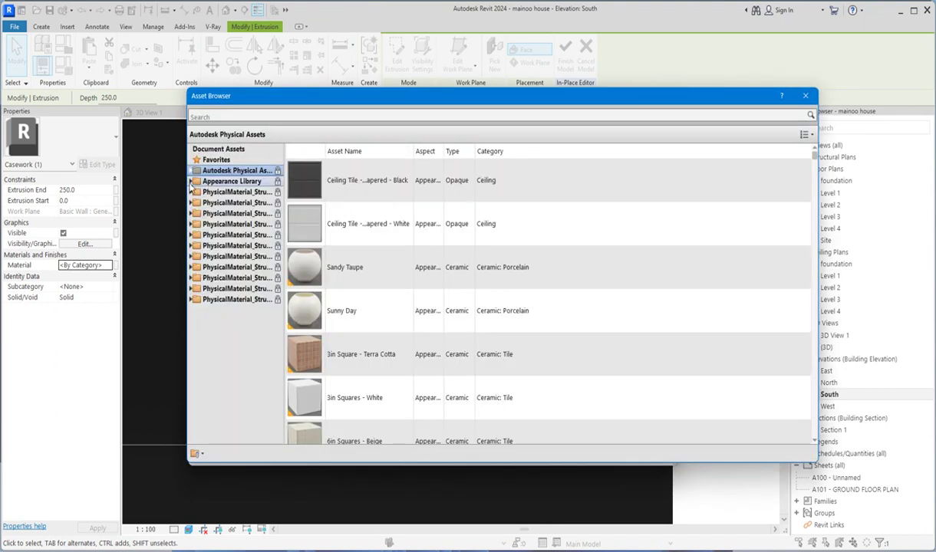
pyautogui.click(192, 182)
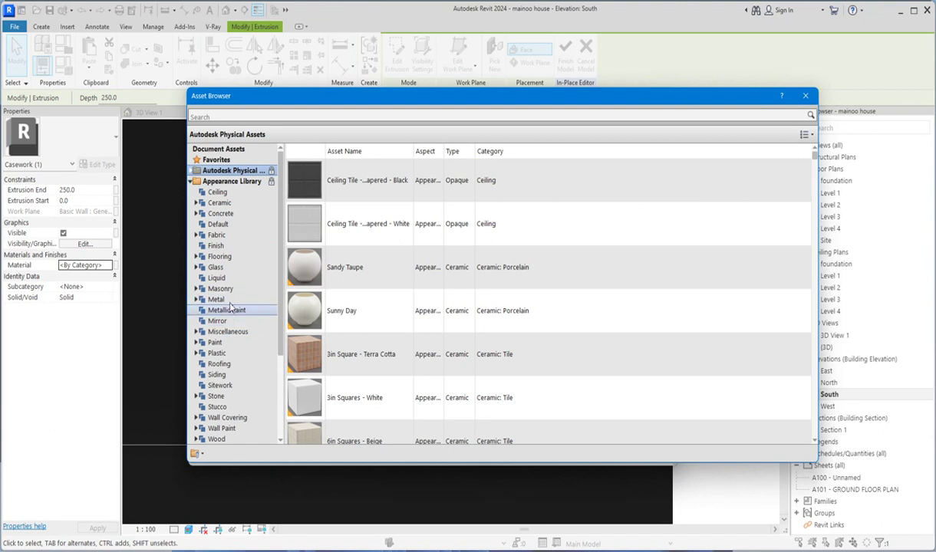
pyautogui.click(227, 311)
pyautogui.click(221, 300)
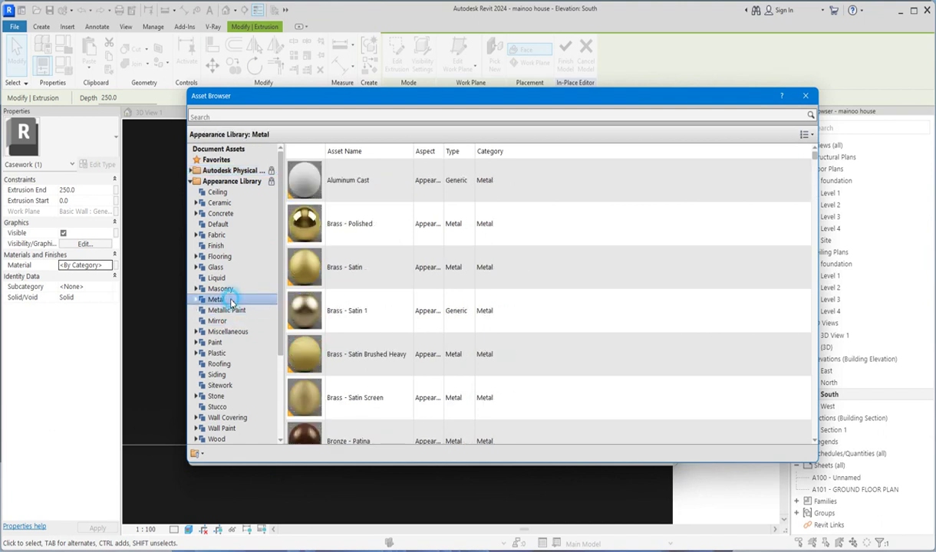
pyautogui.scroll(-5, 332, 323)
pyautogui.click(363, 310)
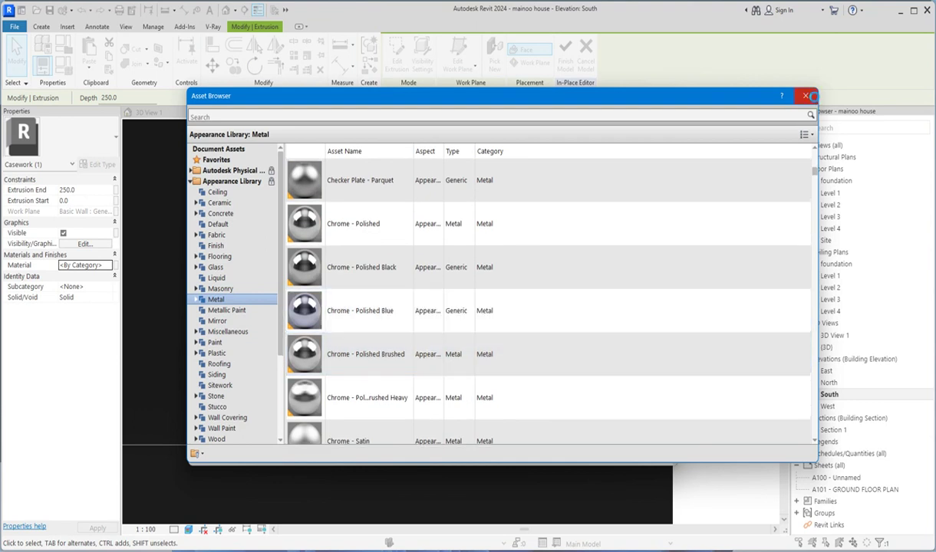
pyautogui.click(806, 98)
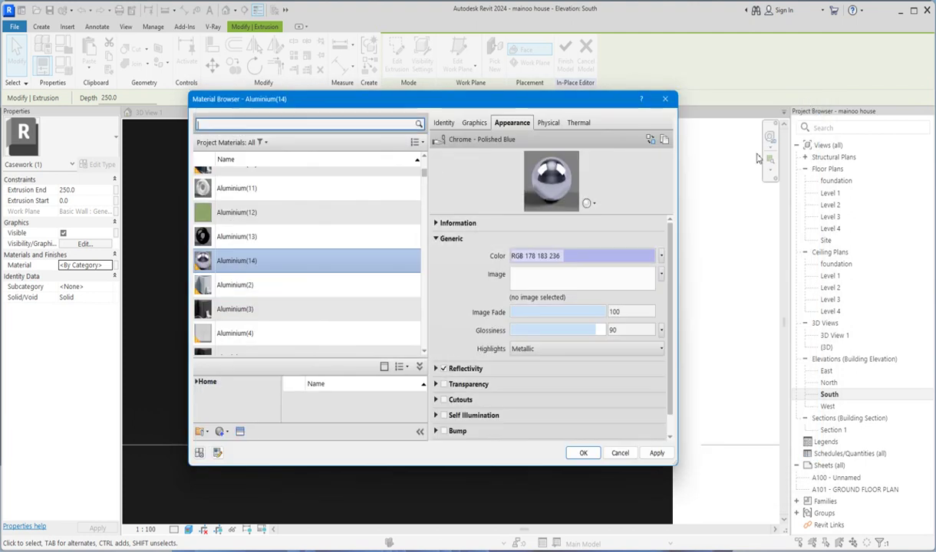
pyautogui.click(585, 453)
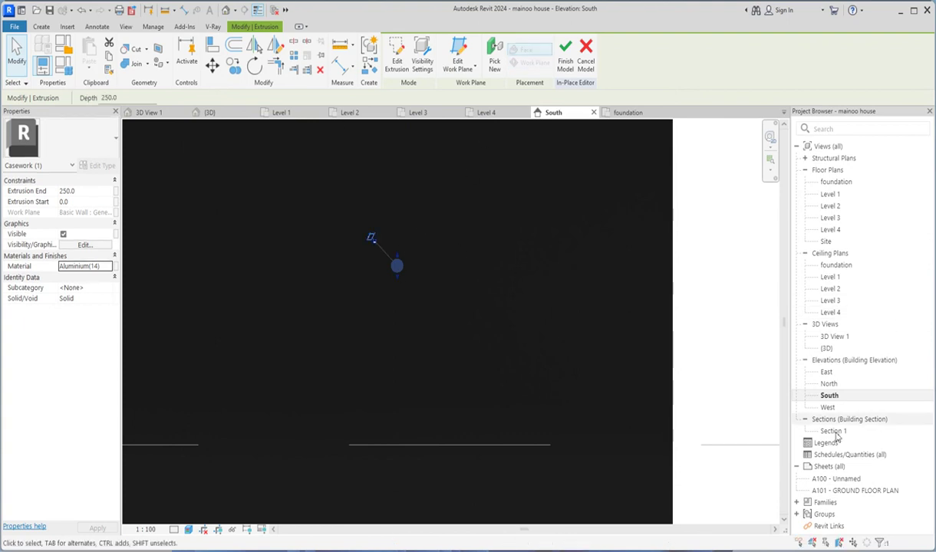
# - In the West elevation, rotate a copy of the round extrusion about its centre so the copy stands vertical, and select the original horizontal piece
pyautogui.doubleClick(829, 409)
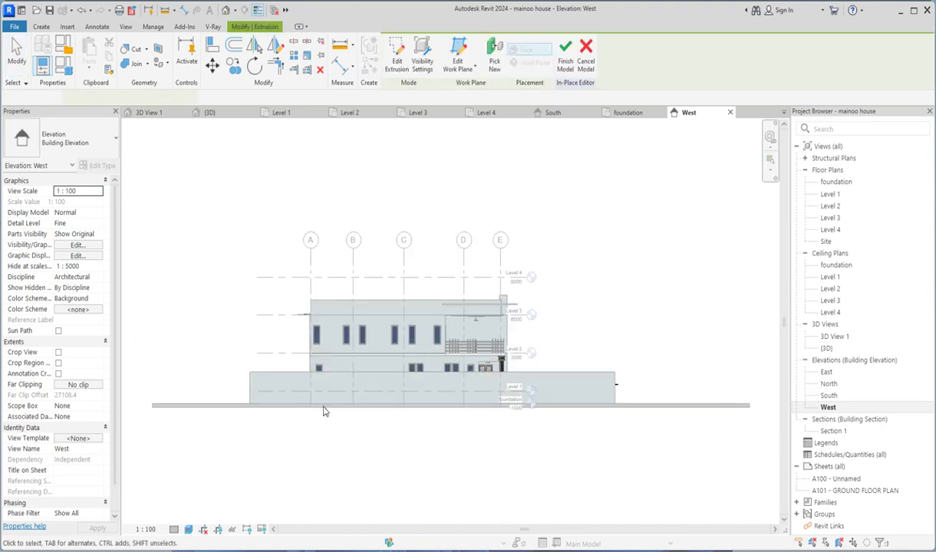
pyautogui.click(295, 404)
pyautogui.scroll(2, 295, 406)
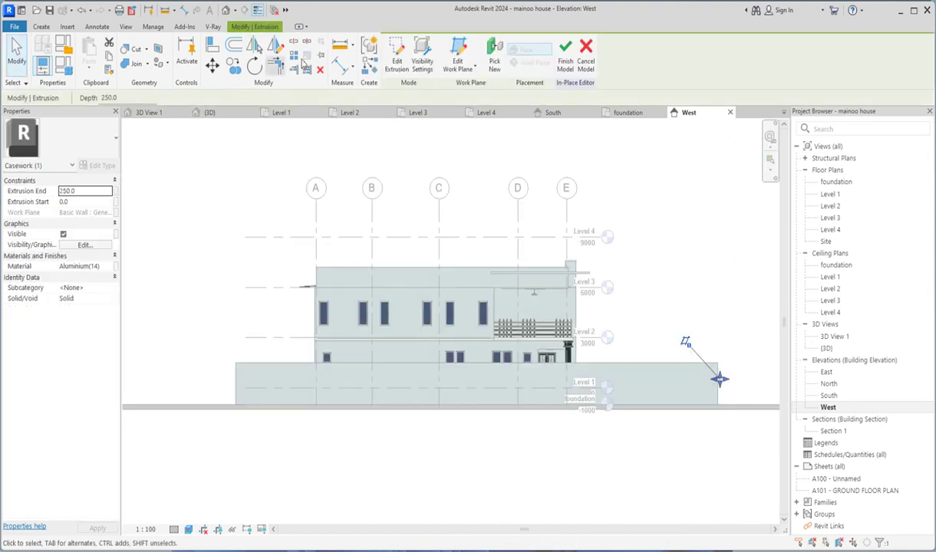
pyautogui.press('r')
pyautogui.press('o')
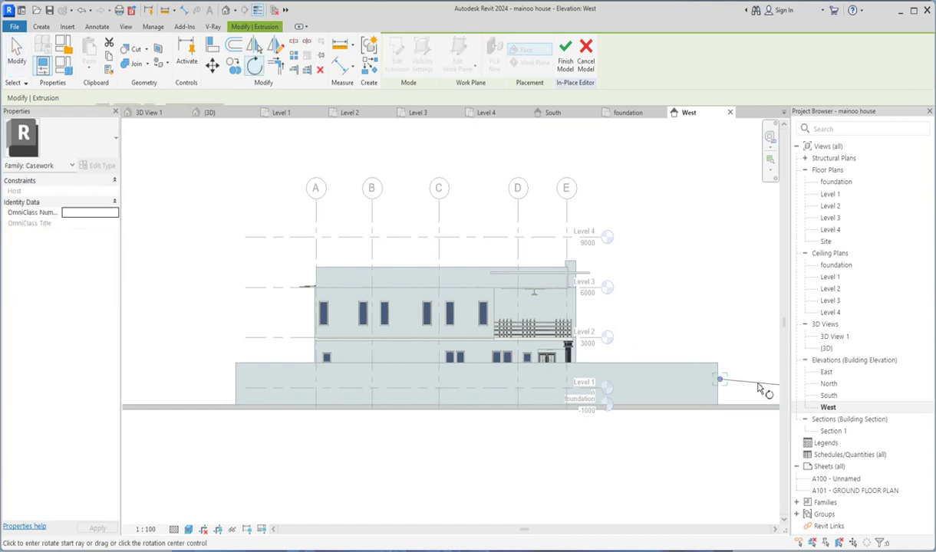
pyautogui.scroll(-3, 667, 380)
pyautogui.scroll(5, 668, 380)
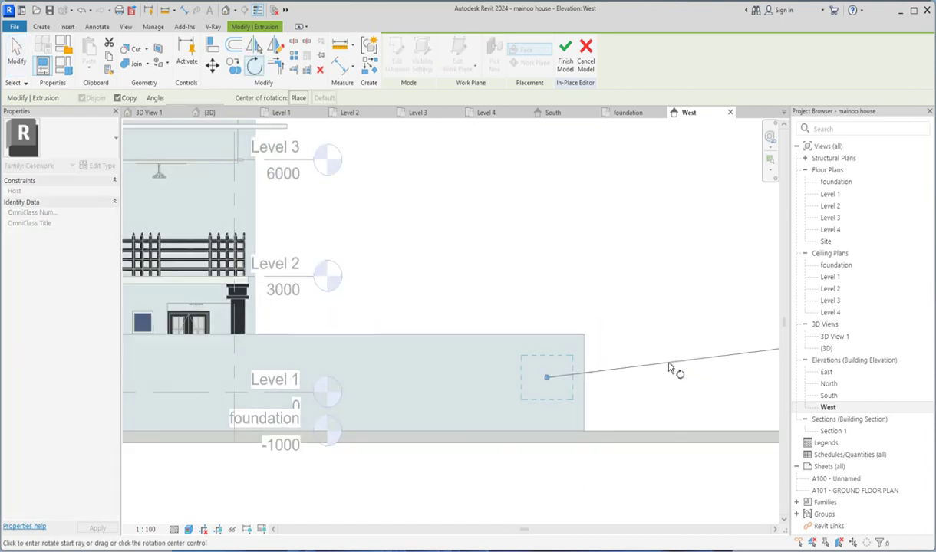
pyautogui.scroll(3, 661, 361)
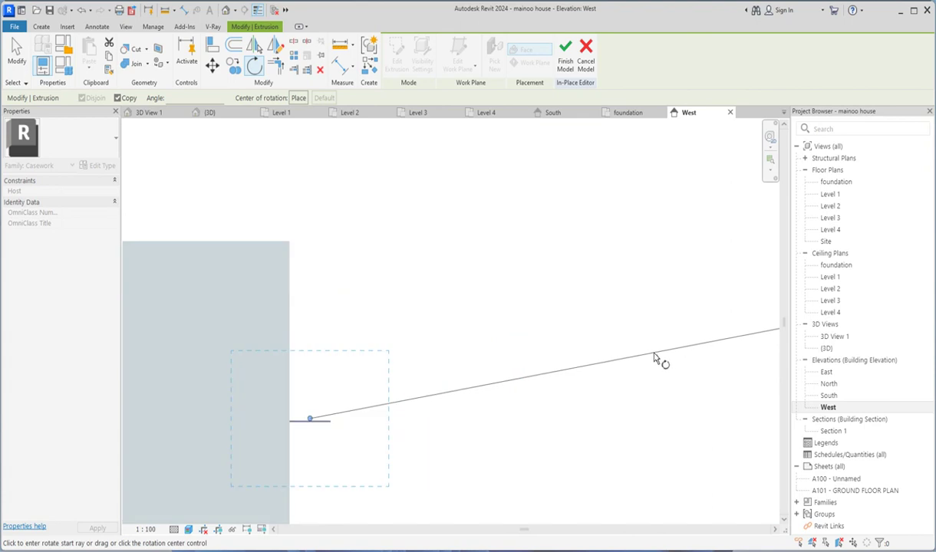
pyautogui.click(641, 420)
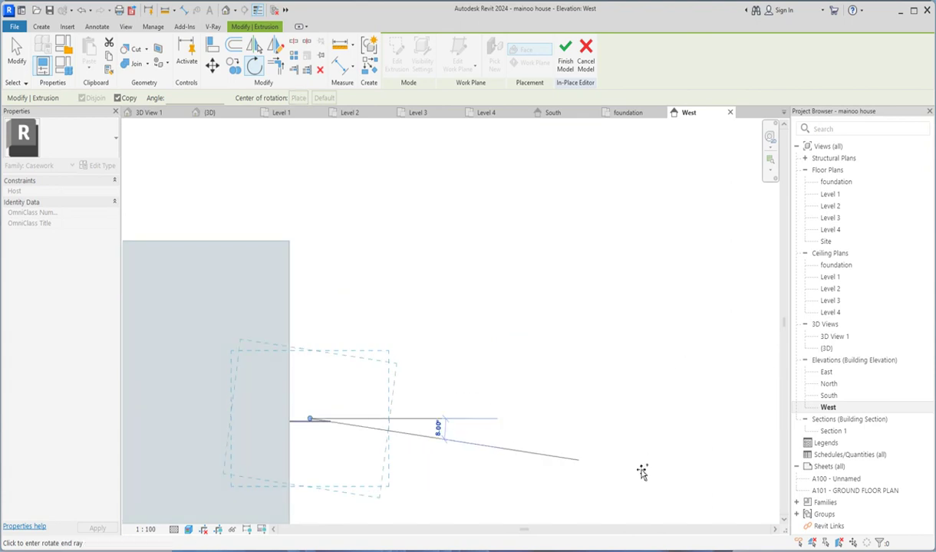
pyautogui.scroll(-2, 610, 460)
pyautogui.scroll(-1, 614, 239)
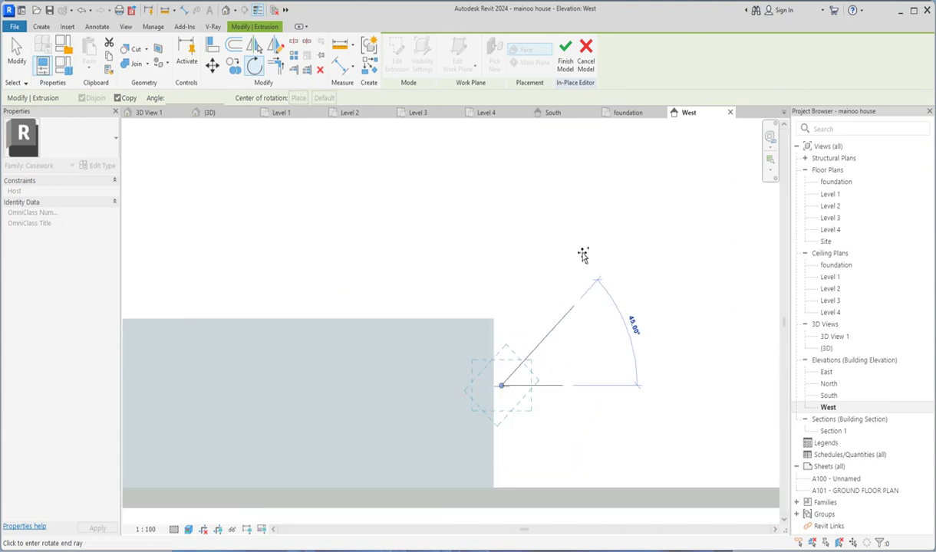
pyautogui.click(498, 209)
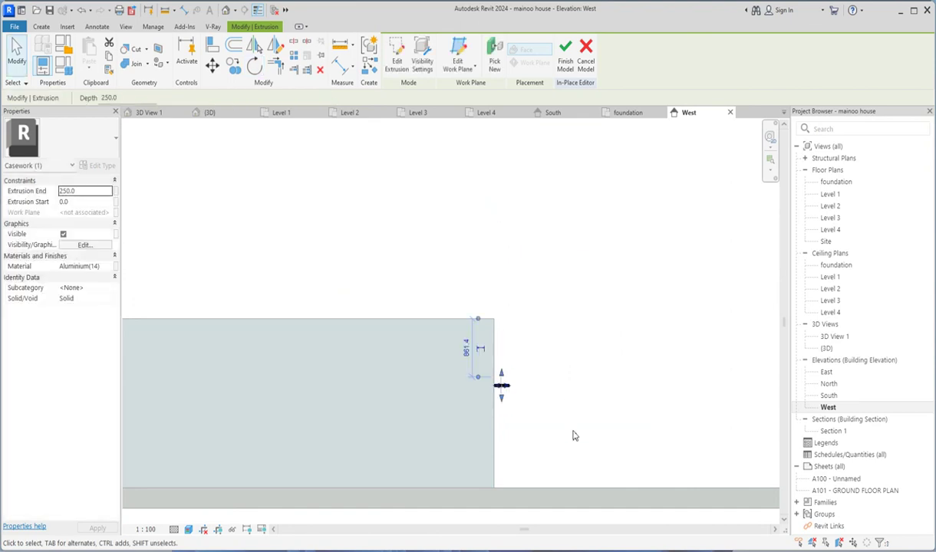
pyautogui.scroll(2, 570, 418)
pyautogui.click(583, 368)
pyautogui.click(469, 362)
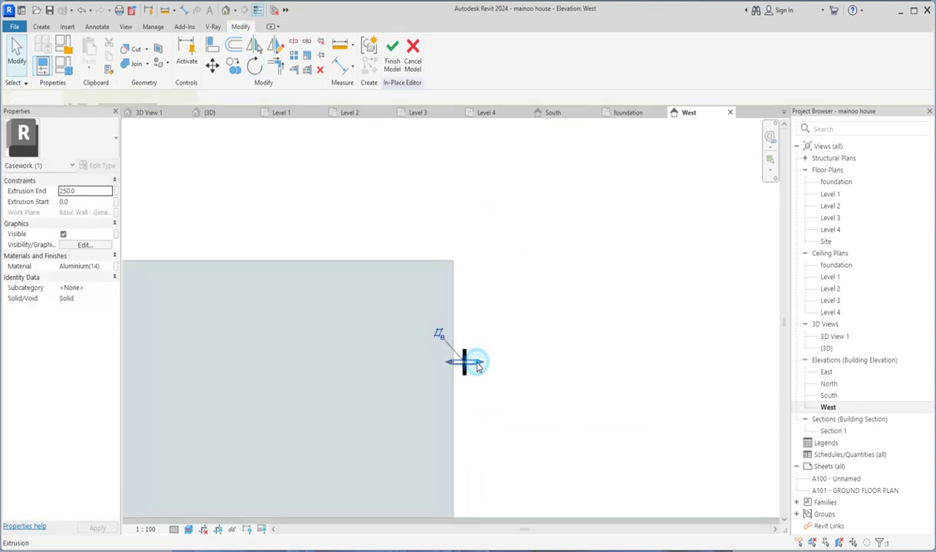
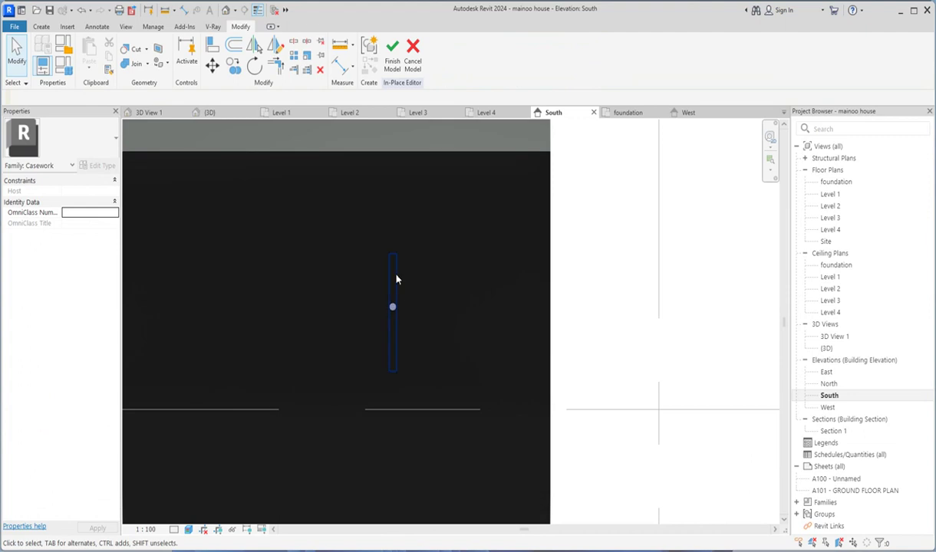
# - Copy the vertical bar and its round piece twice horizontally across the wide leaf towards the narrow leaf in the South elevation
pyautogui.scroll(-2, 404, 316)
pyautogui.moveTo(366, 178); pyautogui.dragTo(418, 391)
pyautogui.scroll(3, 406, 349)
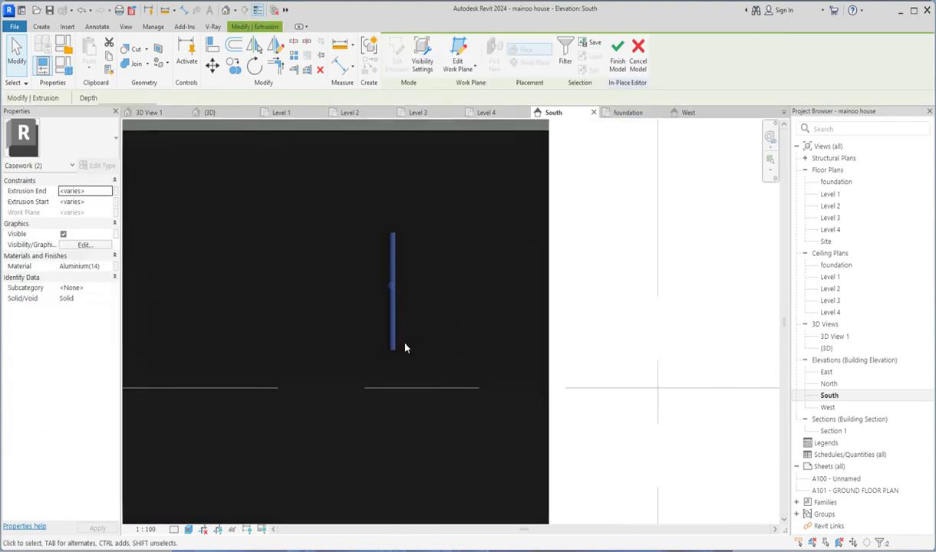
pyautogui.click(235, 68)
pyautogui.click(382, 241)
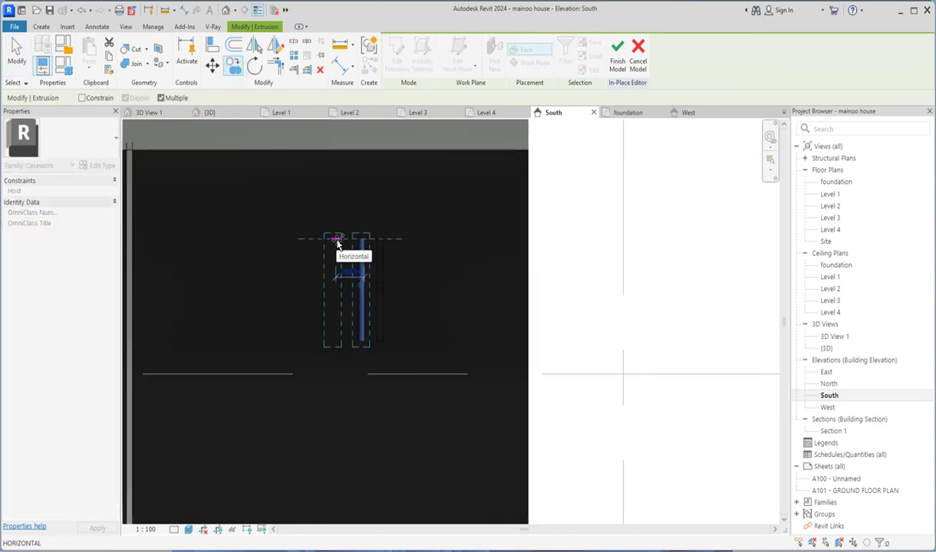
pyautogui.click(343, 241)
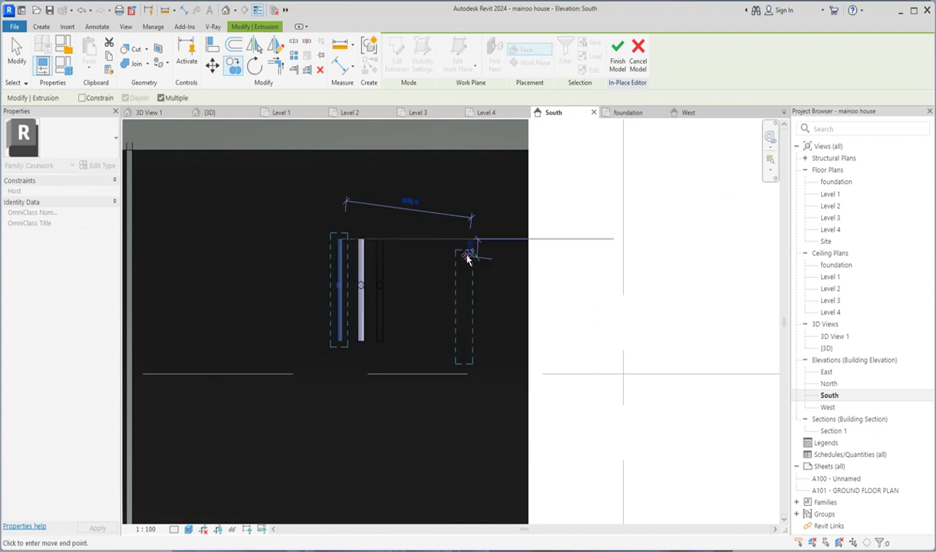
pyautogui.press('Escape')
pyautogui.scroll(-2, 451, 269)
pyautogui.click(358, 237)
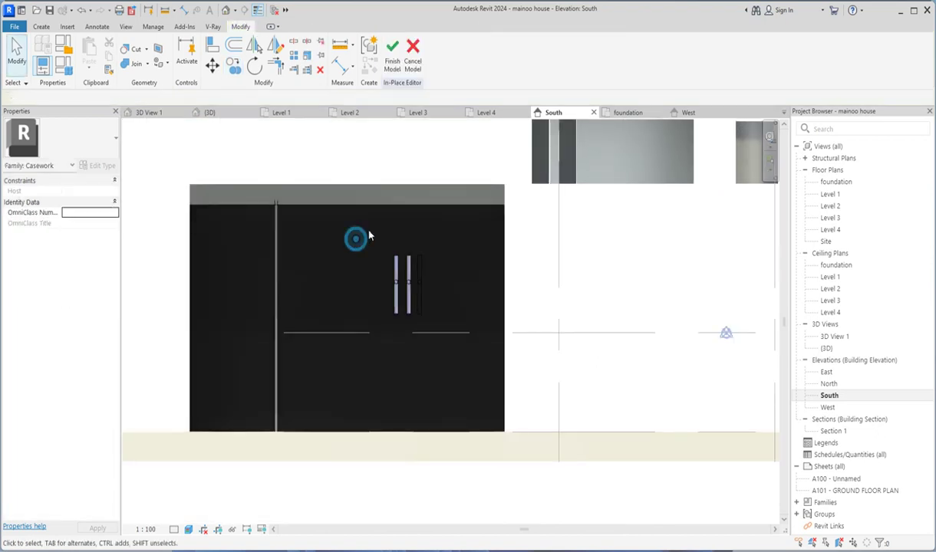
# - Select the three bars with their round pieces and examine how they sit against the gate in the 3D view and from above
pyautogui.moveTo(421, 297); pyautogui.dragTo(412, 281)
pyautogui.scroll(3, 412, 281)
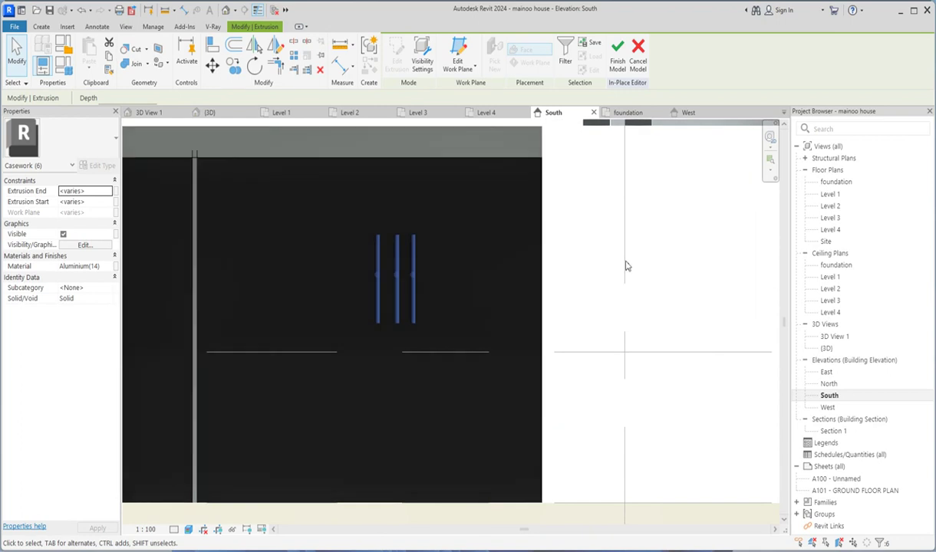
pyautogui.doubleClick(826, 348)
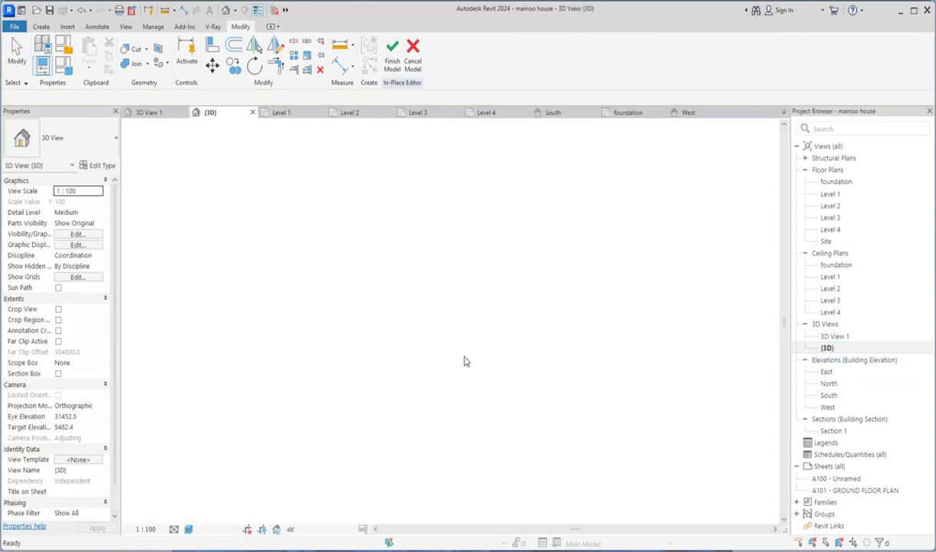
pyautogui.scroll(4, 460, 399)
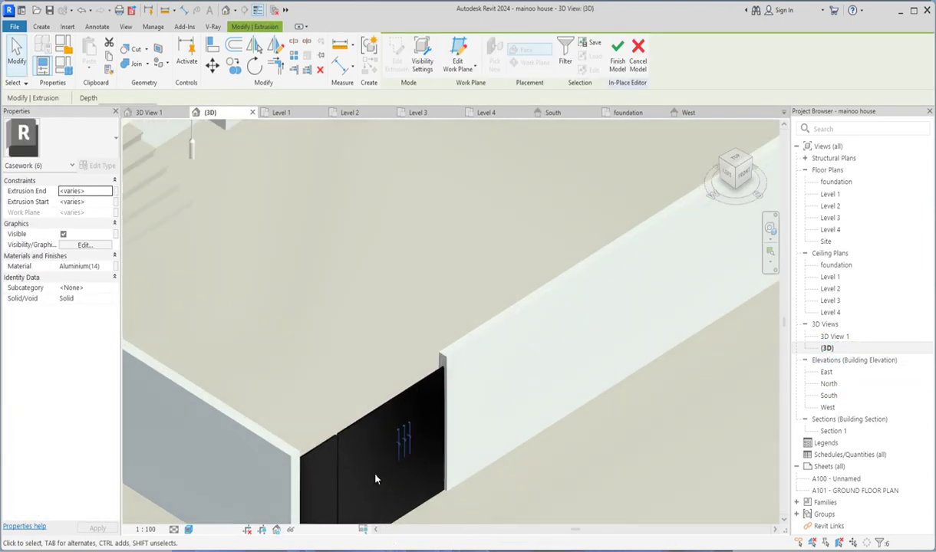
pyautogui.scroll(8, 376, 480)
pyautogui.press('Escape')
pyautogui.scroll(-5, 454, 325)
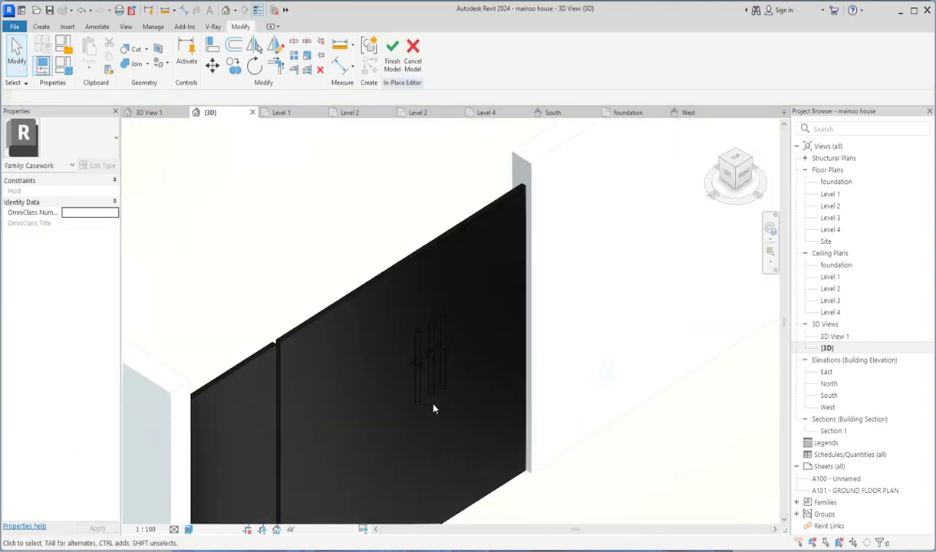
pyautogui.scroll(5, 430, 368)
pyautogui.scroll(-4, 461, 368)
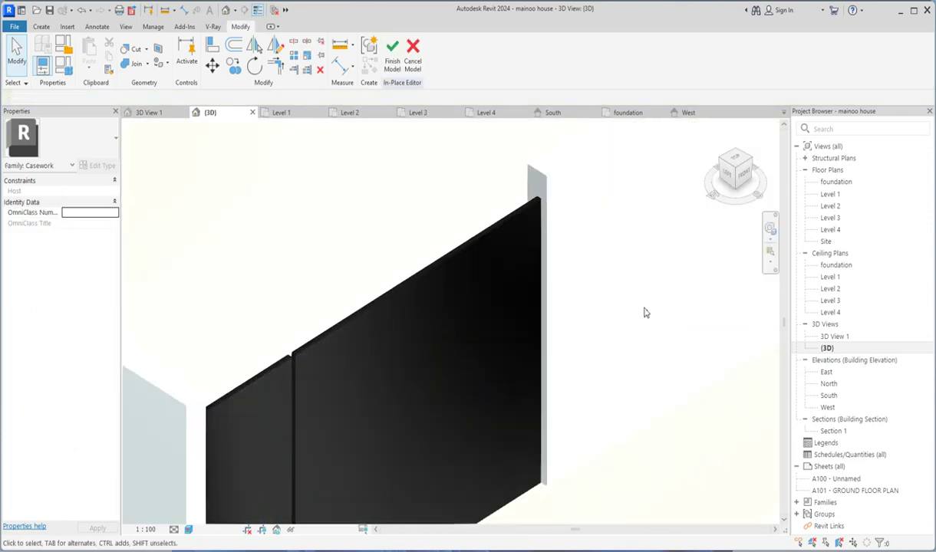
pyautogui.click(738, 162)
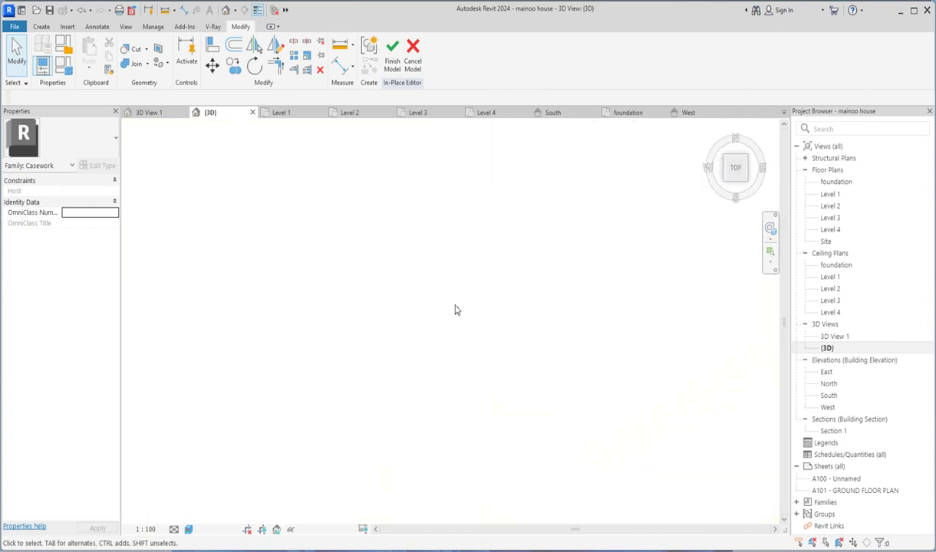
pyautogui.scroll(10, 429, 391)
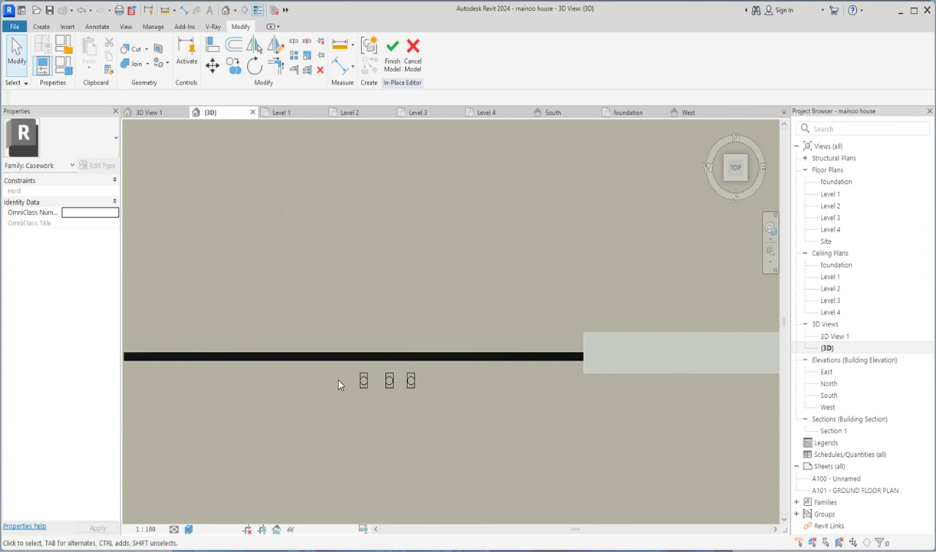
# - Move all six chrome extrusions in the Level 1 plan so the round pieces touch the gate's outer face
pyautogui.scroll(-3, 364, 384)
pyautogui.moveTo(343, 334); pyautogui.dragTo(433, 460)
pyautogui.scroll(3, 391, 407)
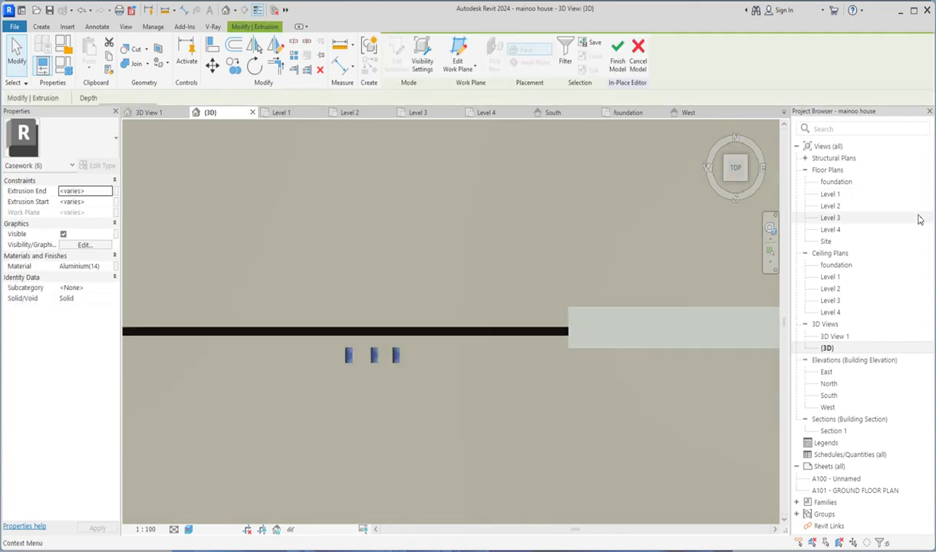
pyautogui.doubleClick(835, 182)
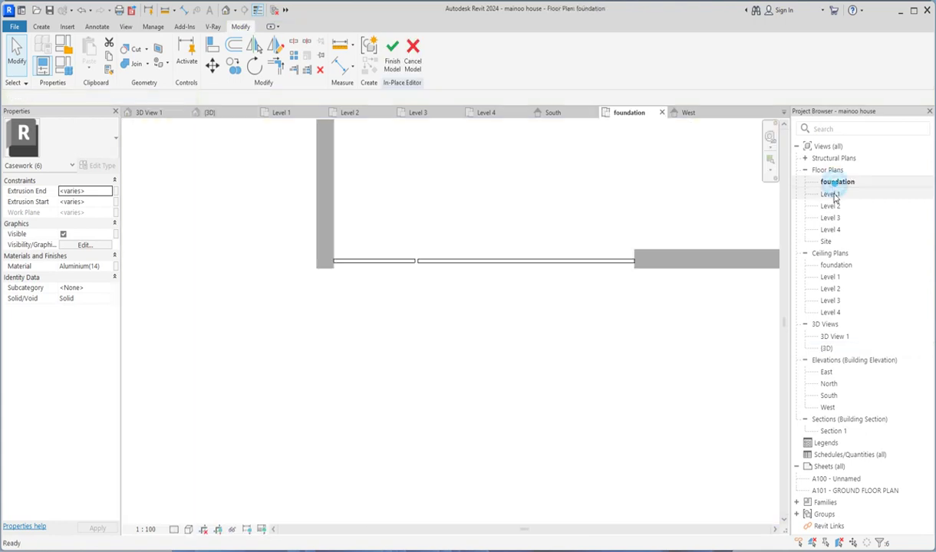
pyautogui.click(833, 195)
pyautogui.doubleClick(834, 195)
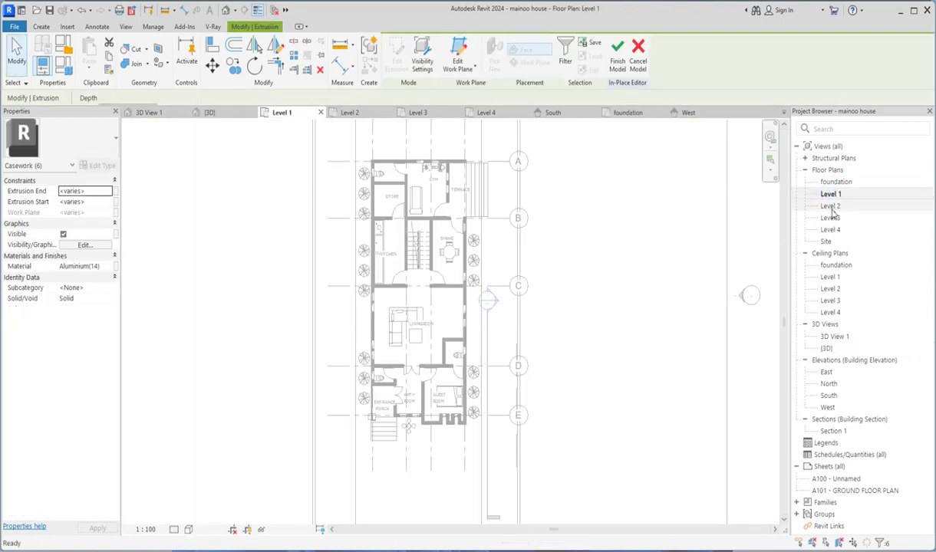
pyautogui.scroll(-2, 415, 492)
pyautogui.scroll(6, 415, 493)
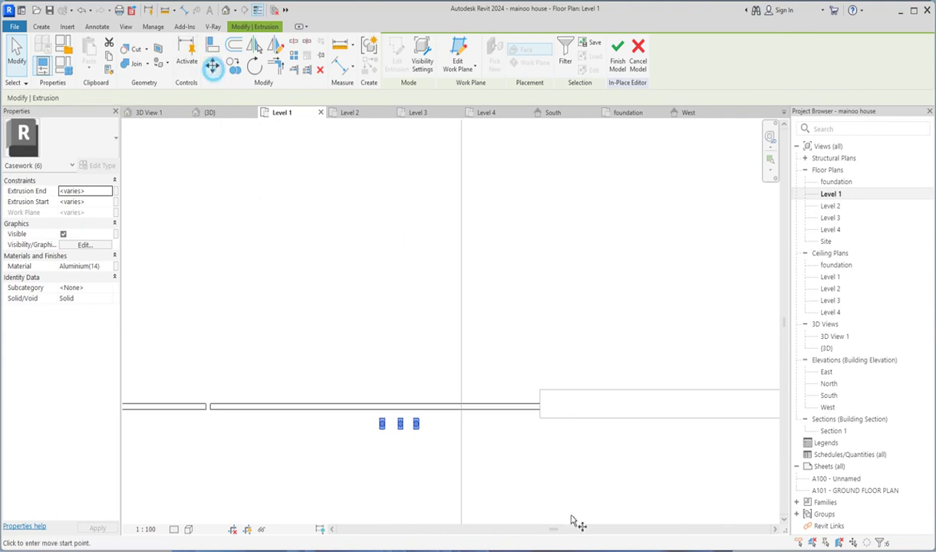
pyautogui.scroll(5, 430, 445)
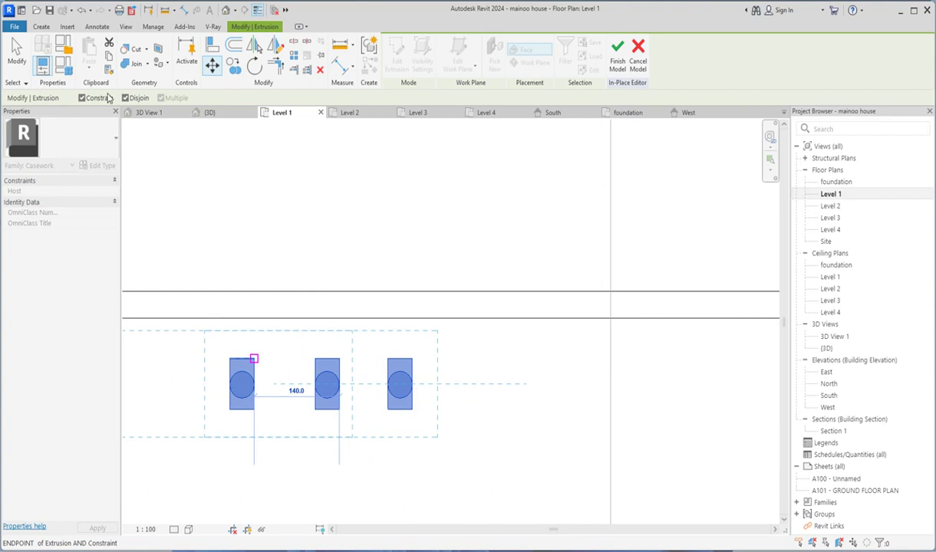
pyautogui.click(342, 325)
pyautogui.click(453, 419)
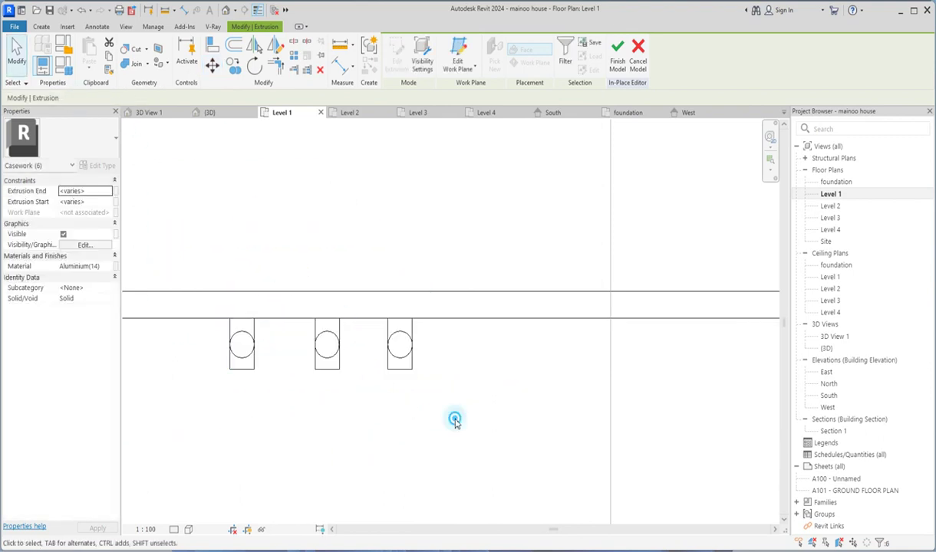
# - Copy the set of three bars twice along the gate, once further along the wide leaf and once onto the narrow leaf
pyautogui.scroll(-4, 459, 406)
pyautogui.scroll(-2, 460, 449)
pyautogui.moveTo(401, 335); pyautogui.dragTo(508, 433)
pyautogui.click(234, 67)
pyautogui.scroll(3, 460, 415)
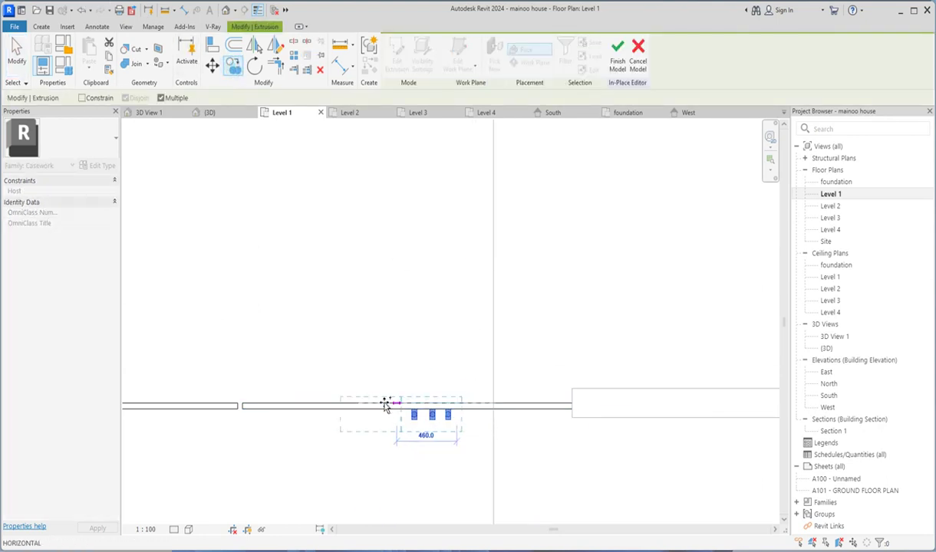
pyautogui.click(347, 403)
pyautogui.scroll(-2, 399, 364)
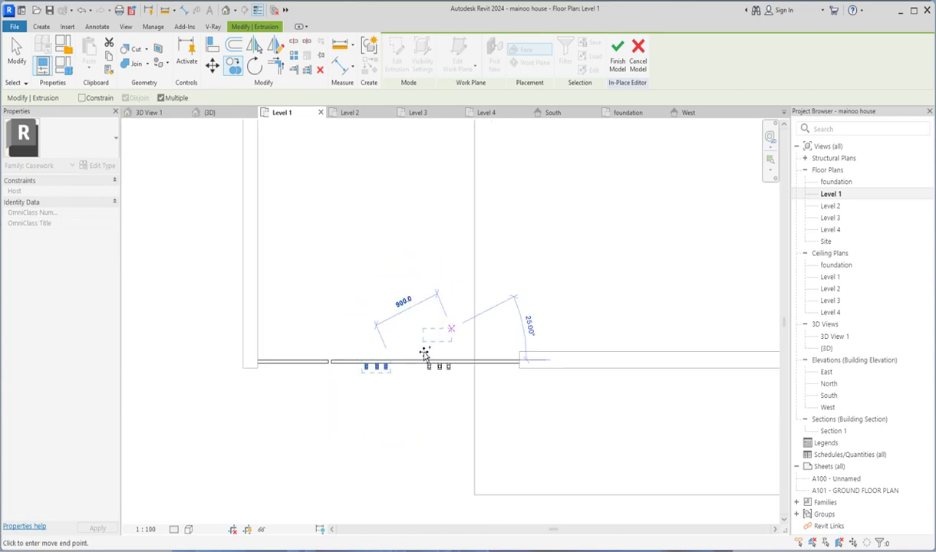
pyautogui.click(309, 360)
pyautogui.press('Escape')
pyautogui.scroll(2, 382, 361)
pyautogui.scroll(2, 384, 372)
pyautogui.press('Escape')
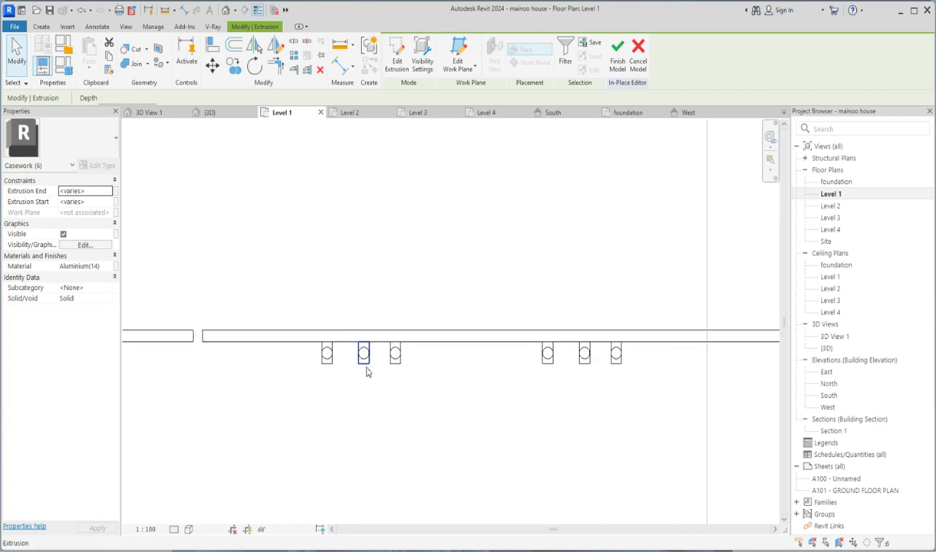
# - Copy the middle round piece of the wide leaf's second bar set to the leaf's edge near the narrow leaf
pyautogui.click(365, 361)
pyautogui.scroll(-2, 368, 354)
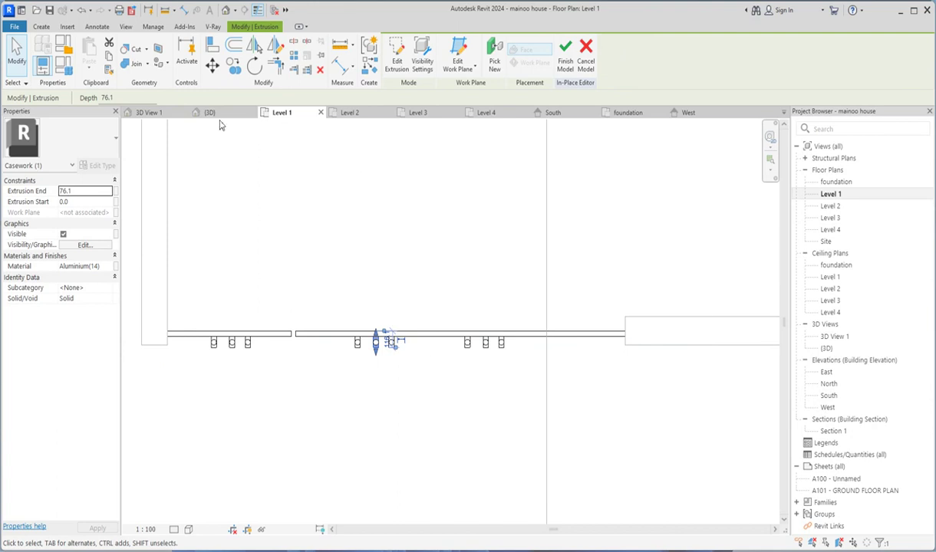
pyautogui.click(230, 69)
pyautogui.click(379, 342)
pyautogui.click(328, 343)
# - Create a copy of the newly placed round piece rotated 90° about its centre in the Level 1 plan
pyautogui.press('r')
pyautogui.press('o')
pyautogui.click(359, 348)
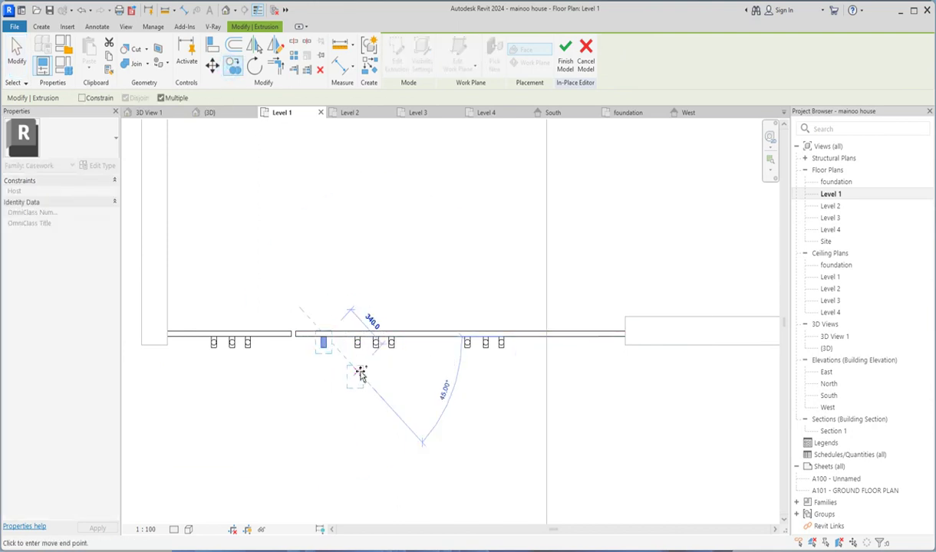
pyautogui.click(355, 340)
pyautogui.click(257, 68)
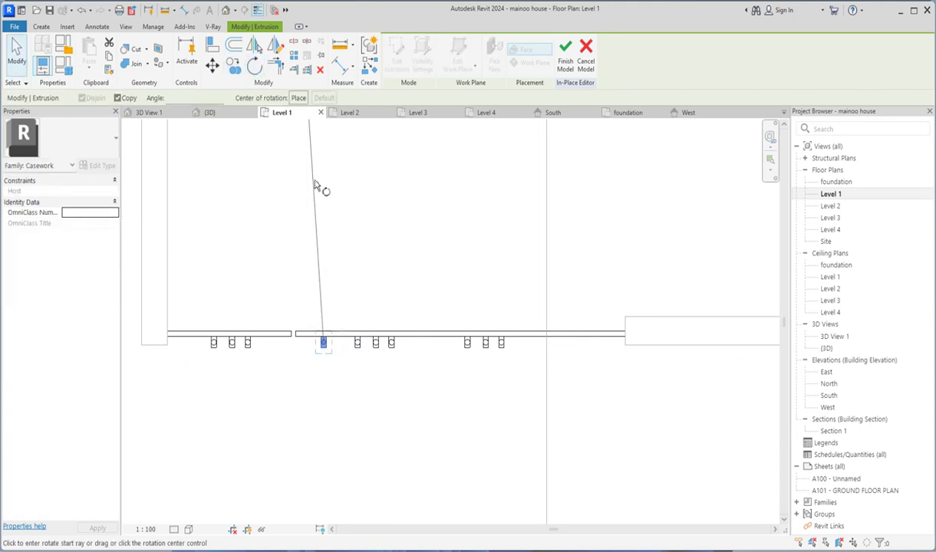
pyautogui.click(324, 190)
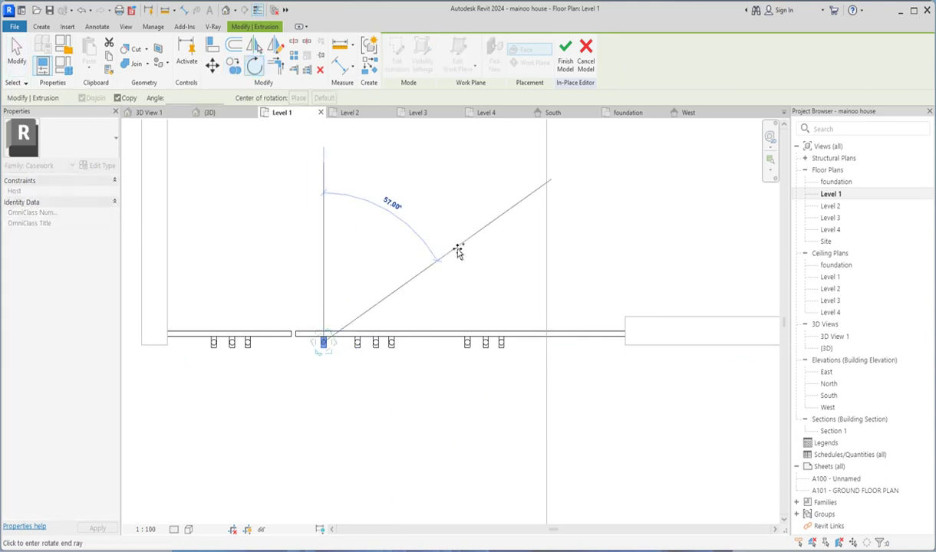
pyautogui.write('90')
pyautogui.press('Return')
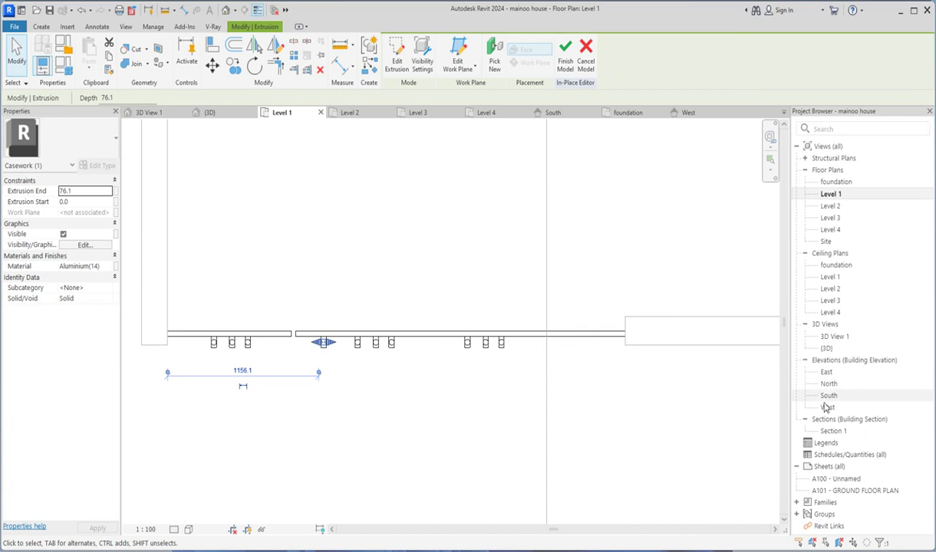
# - In the South elevation, move the rotated round piece straight up to just above the wide leaf's top edge
pyautogui.click(829, 397)
pyautogui.doubleClick(829, 397)
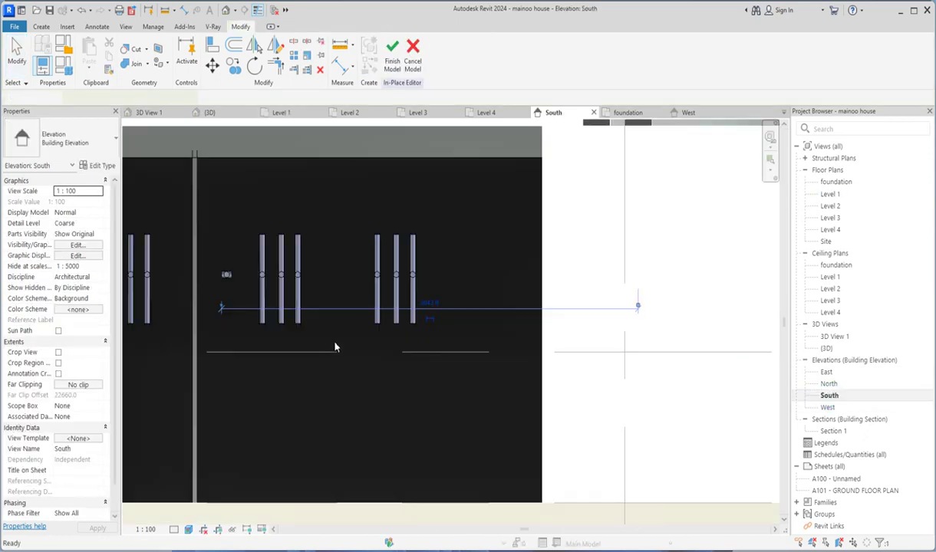
pyautogui.scroll(3, 334, 344)
pyautogui.click(349, 298)
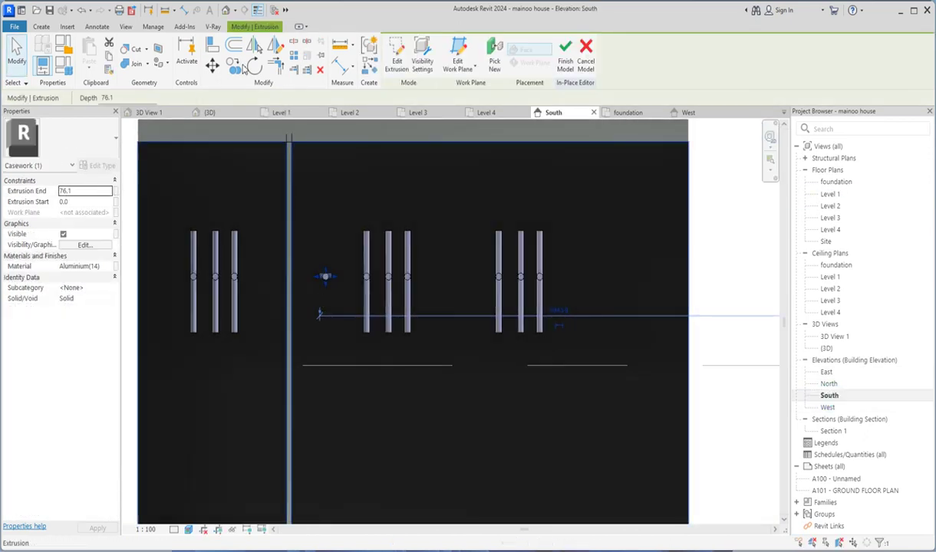
pyautogui.click(211, 65)
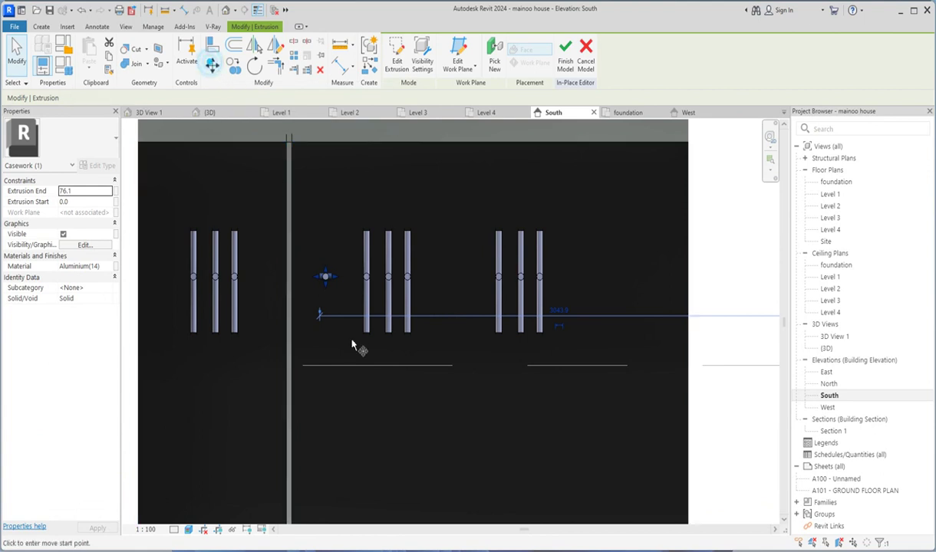
pyautogui.click(324, 278)
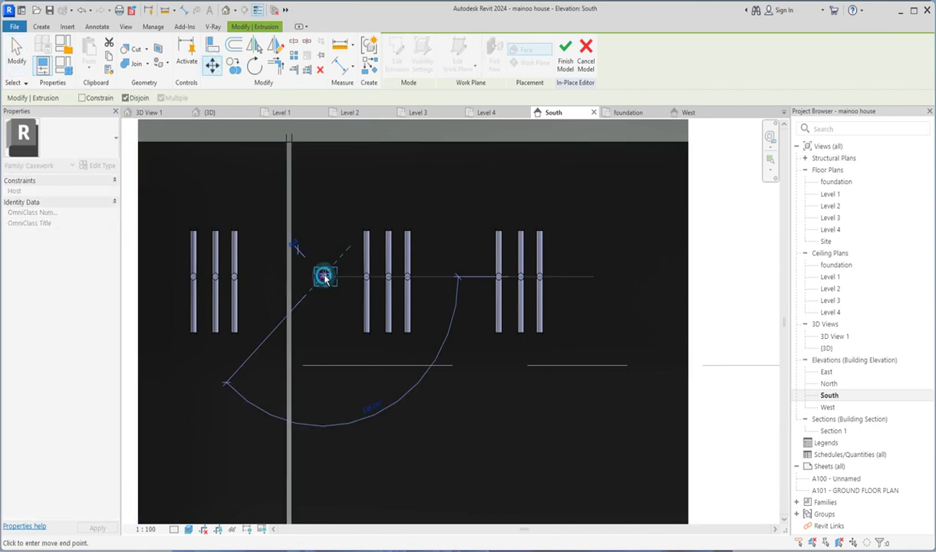
pyautogui.scroll(-3, 323, 146)
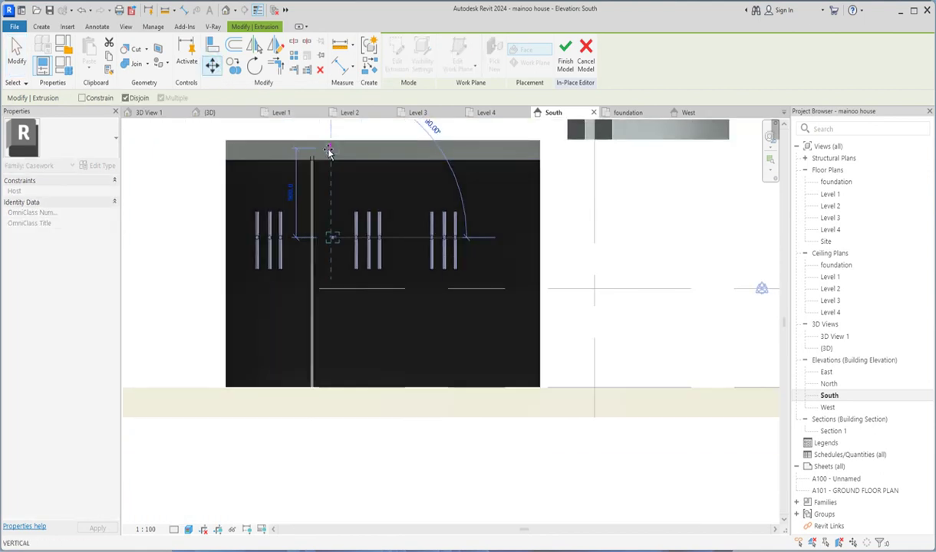
pyautogui.click(328, 151)
# - Stretch the moved piece into a rail about 2520 mm long over the wide leaf, and delete the leftover round piece beside its bars
pyautogui.scroll(3, 346, 158)
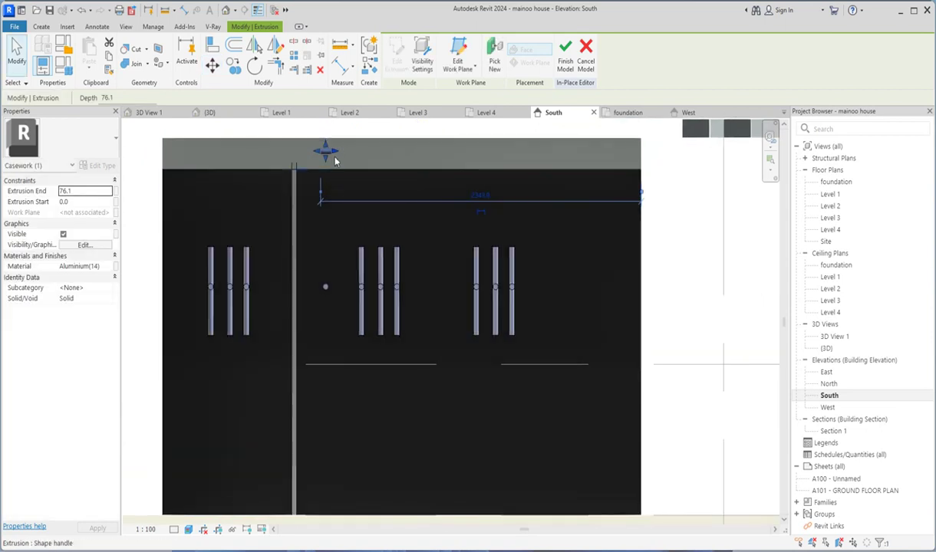
pyautogui.moveTo(490, 158); pyautogui.dragTo(647, 157)
pyautogui.moveTo(318, 152); pyautogui.dragTo(316, 177)
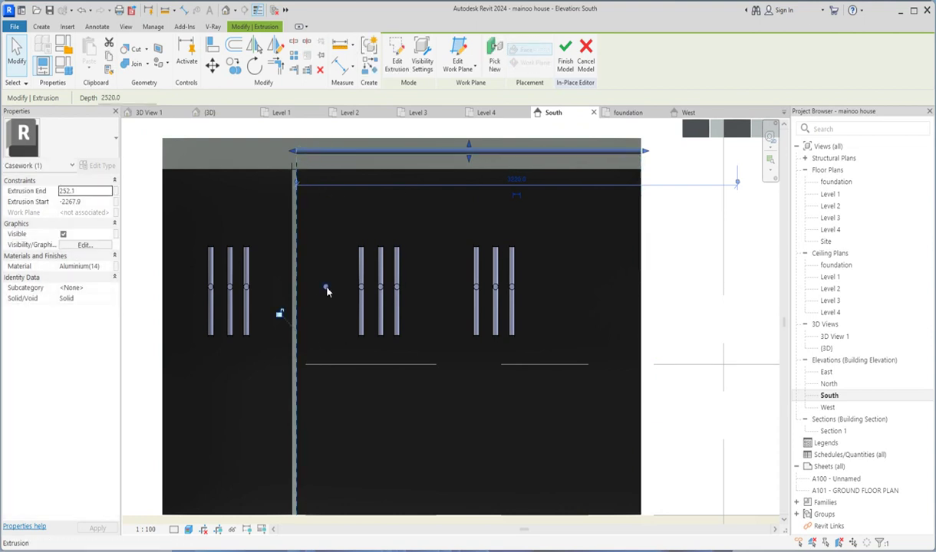
pyautogui.hotkey('ctrl', 'z')
pyautogui.hotkey('ctrl', 'z')
pyautogui.click(326, 290)
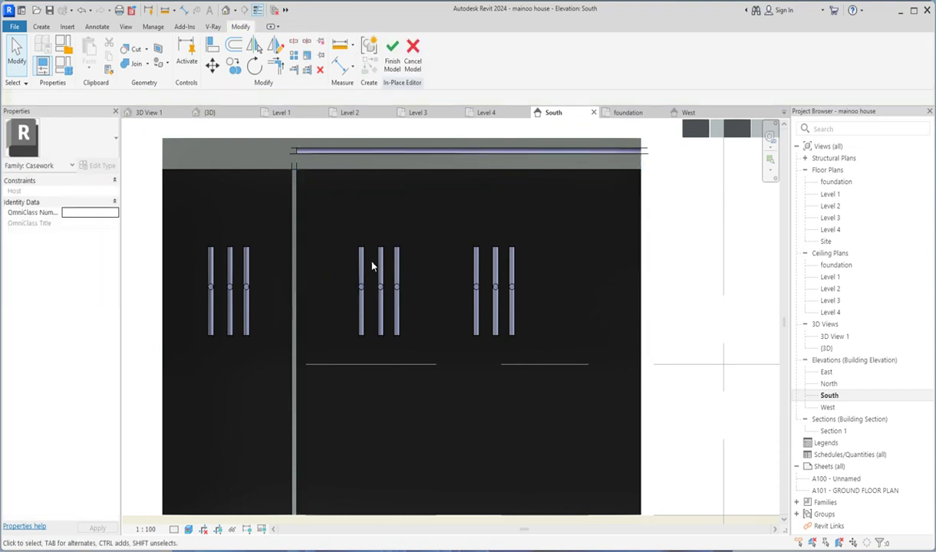
# - Copy the wide leaf's nearest vertical bar under the rail's end beside the narrow leaf and shorten it to a post about 119 mm high
pyautogui.click(362, 259)
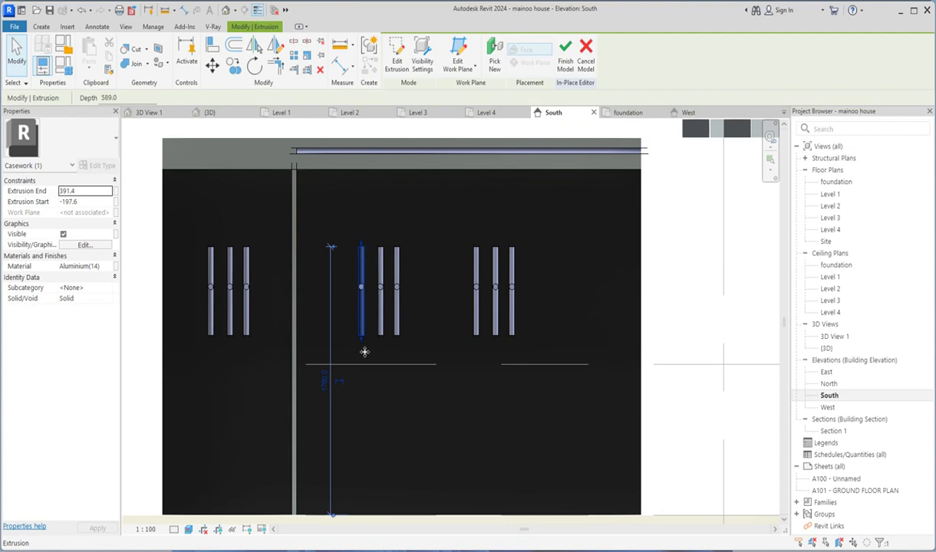
pyautogui.click(232, 70)
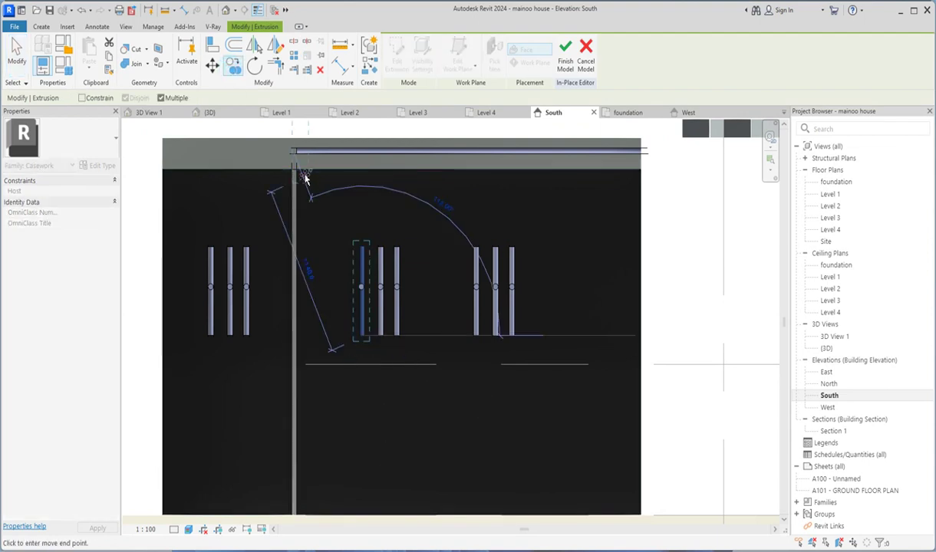
pyautogui.click(310, 193)
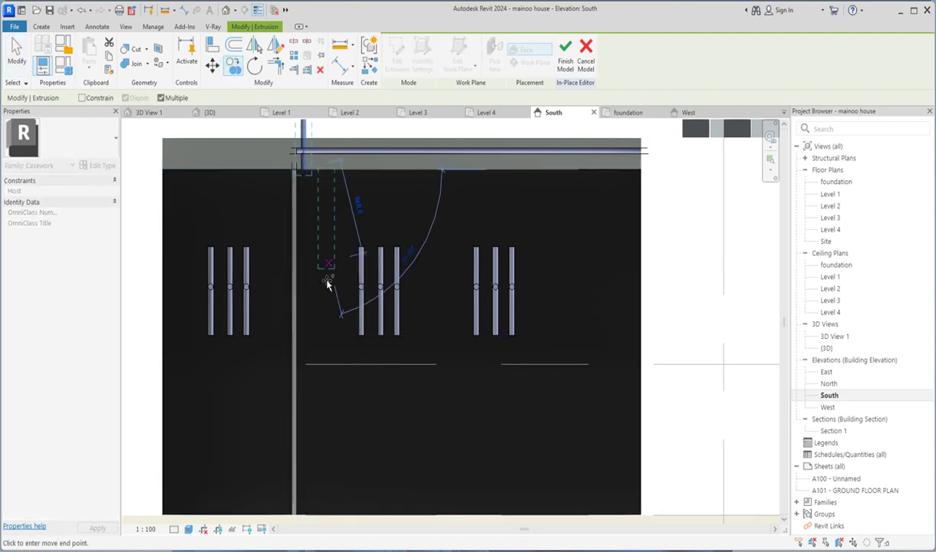
pyautogui.press('Escape')
pyautogui.moveTo(299, 152); pyautogui.dragTo(317, 201)
pyautogui.scroll(4, 307, 208)
pyautogui.click(376, 240)
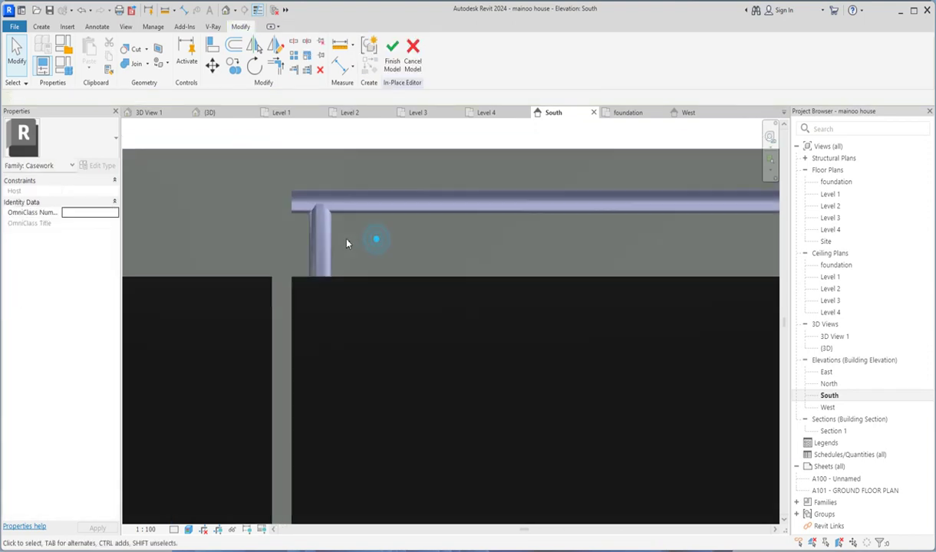
# - Copy the short post along the rail to the wide leaf's outer end
pyautogui.scroll(-3, 334, 238)
pyautogui.scroll(-3, 341, 241)
pyautogui.scroll(2, 329, 226)
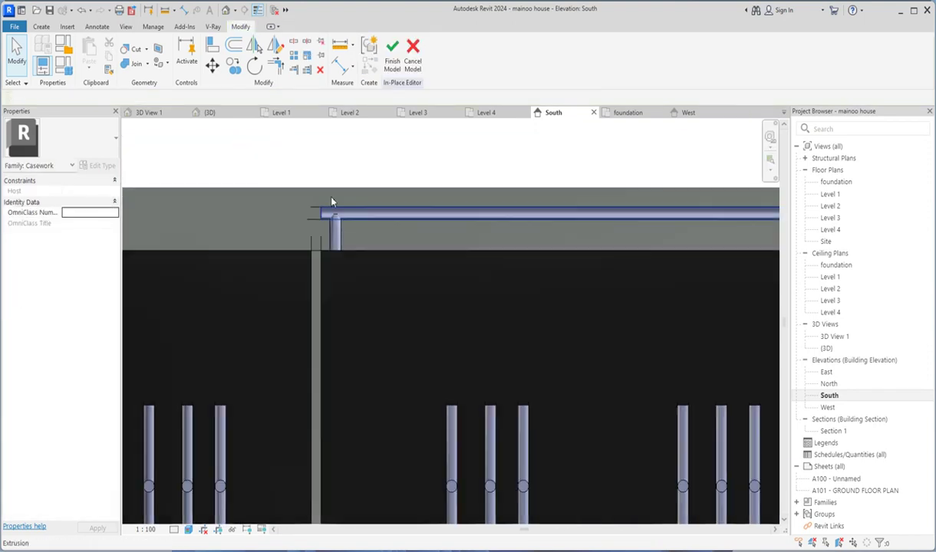
pyautogui.scroll(-2, 323, 221)
pyautogui.click(322, 217)
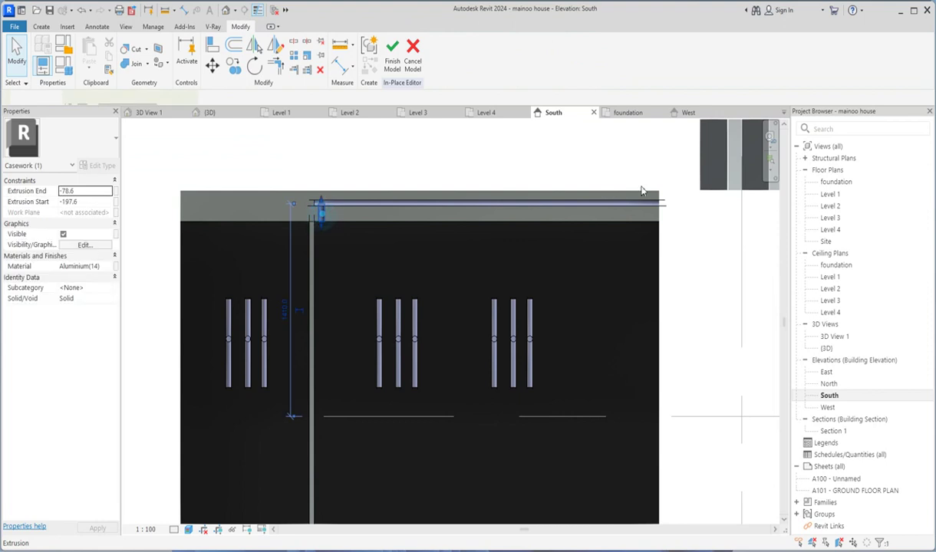
pyautogui.click(323, 204)
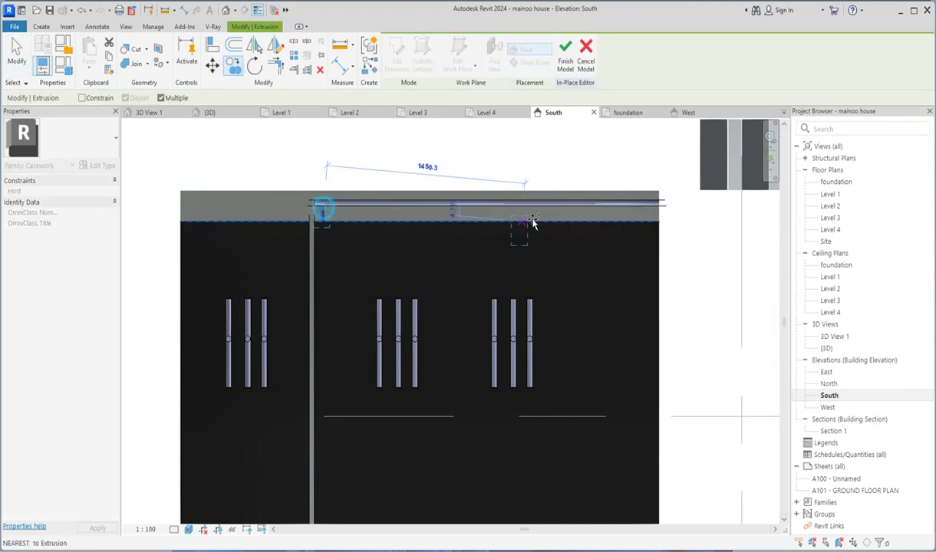
pyautogui.click(645, 250)
pyautogui.click(647, 272)
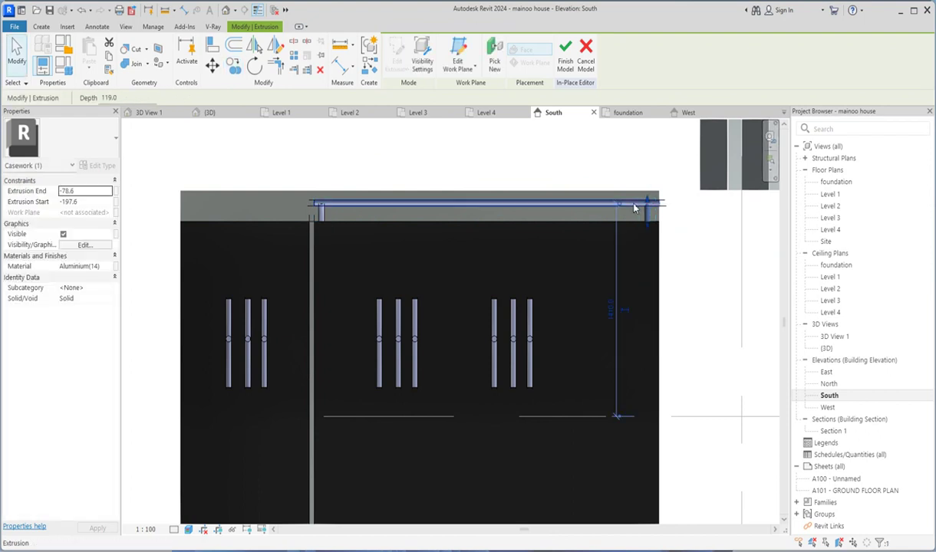
# - Shorten the top rail's outer end to just inside the wide leaf's outer edge
pyautogui.click(664, 203)
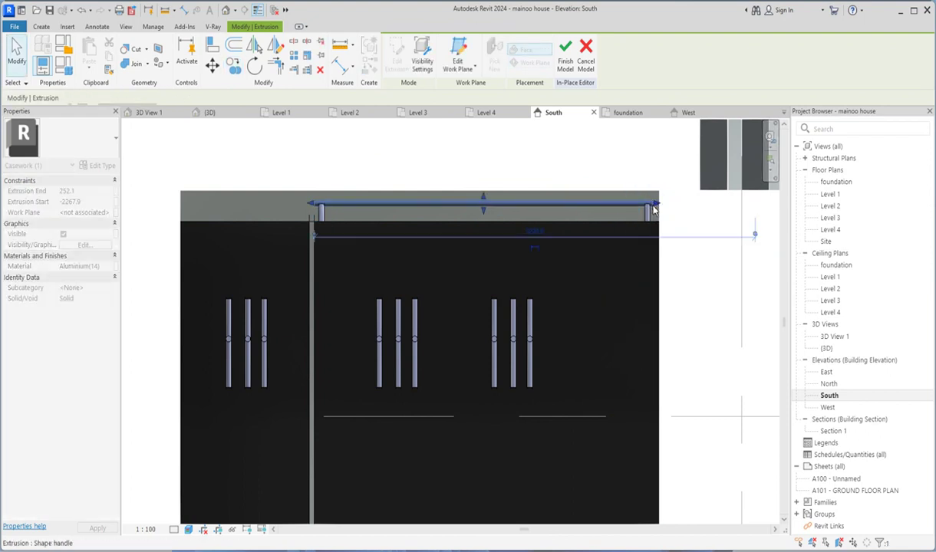
pyautogui.scroll(4, 654, 206)
pyautogui.click(596, 149)
pyautogui.scroll(-3, 429, 257)
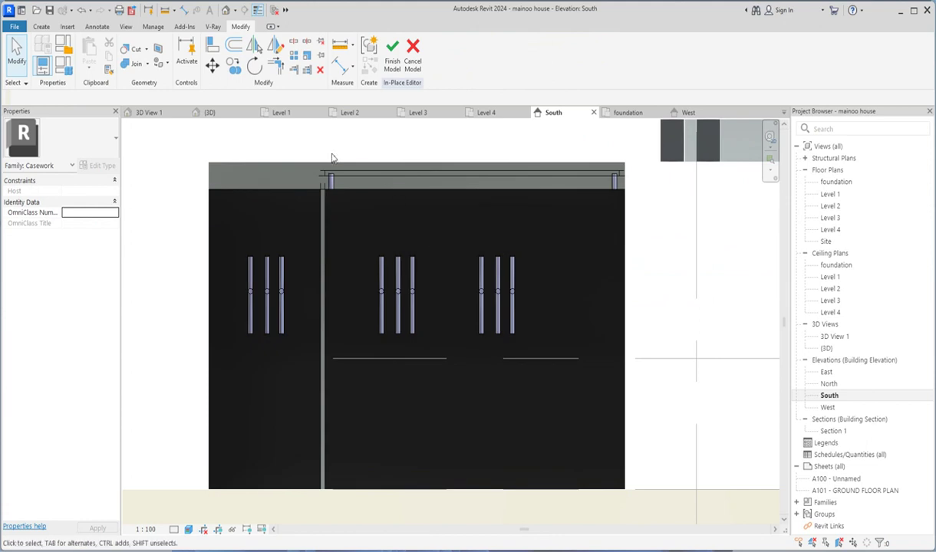
# - Mirror a copy of the top rail and its two posts about the centre line of the gap between the leaves
pyautogui.moveTo(317, 141); pyautogui.dragTo(578, 241)
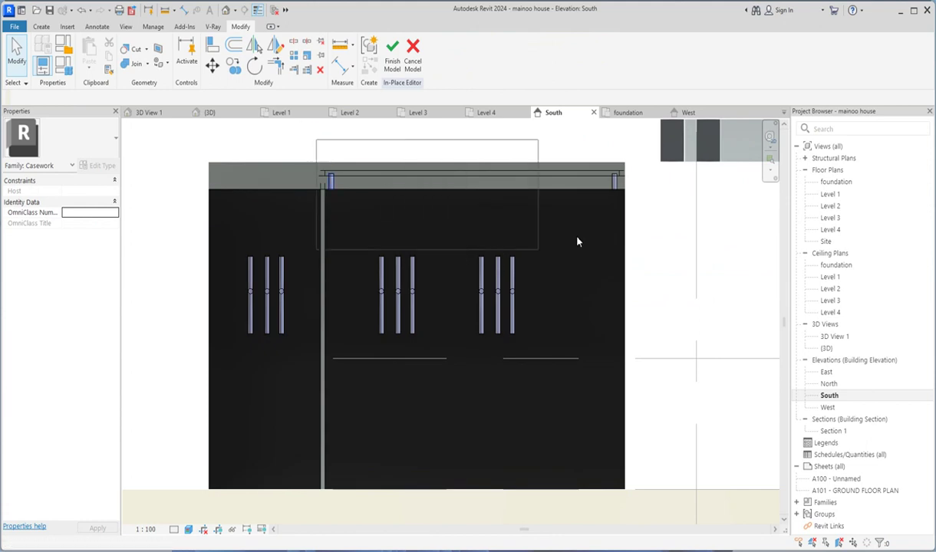
pyautogui.moveTo(654, 217); pyautogui.dragTo(656, 217)
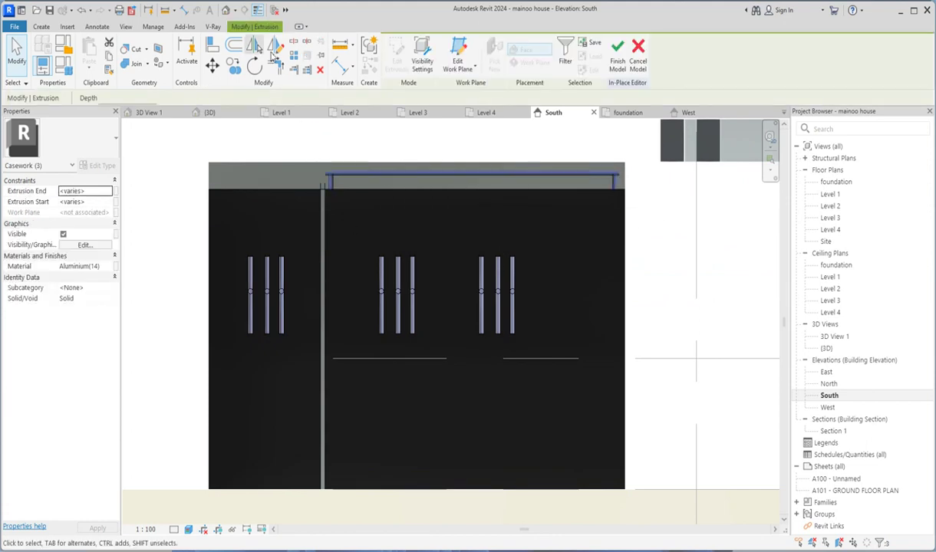
pyautogui.click(274, 46)
pyautogui.scroll(4, 327, 188)
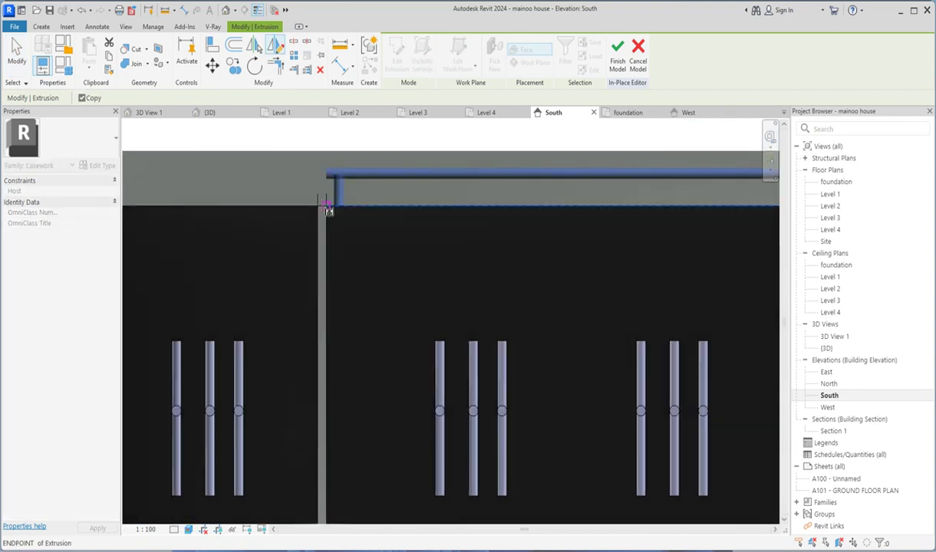
pyautogui.click(321, 208)
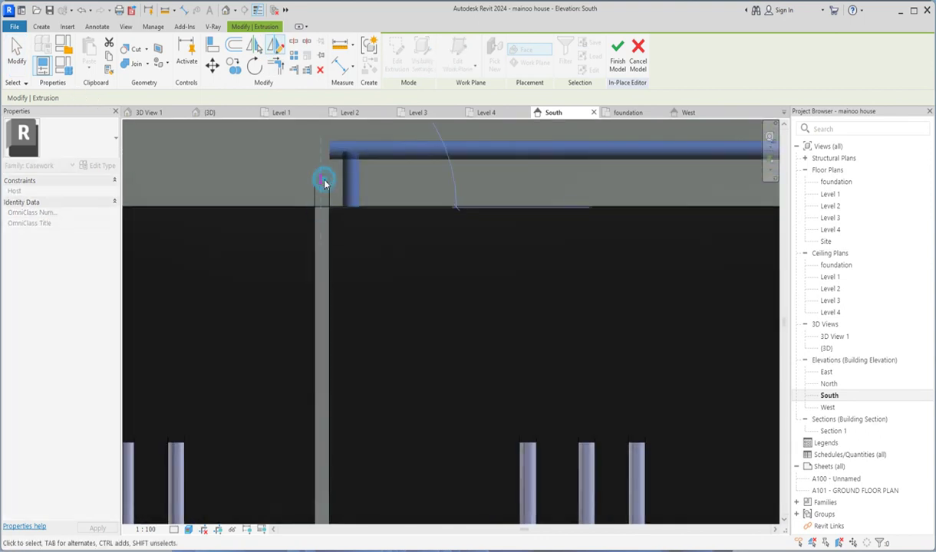
pyautogui.click(324, 183)
pyautogui.scroll(-4, 441, 265)
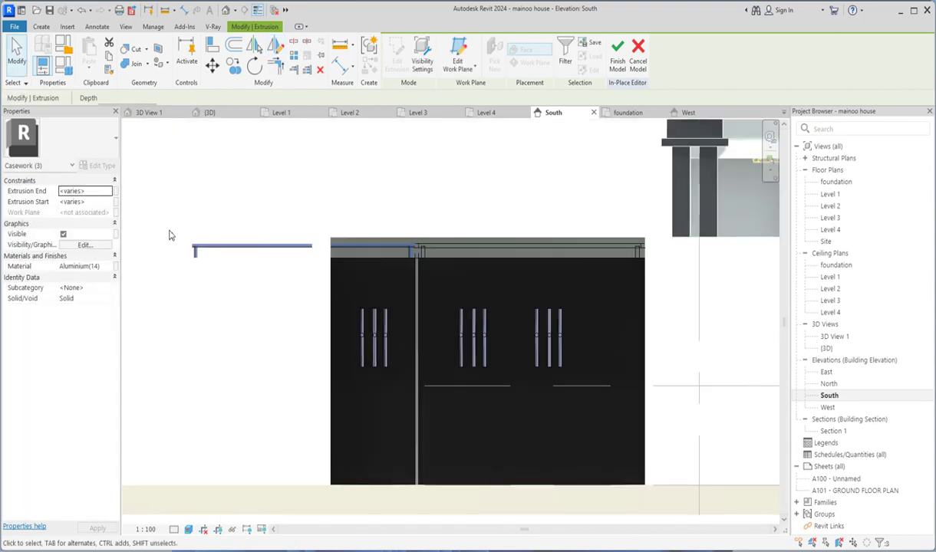
# - Move the mirrored outer post back onto the narrow leaf, near its outer edge
pyautogui.scroll(2, 170, 236)
pyautogui.click(200, 300)
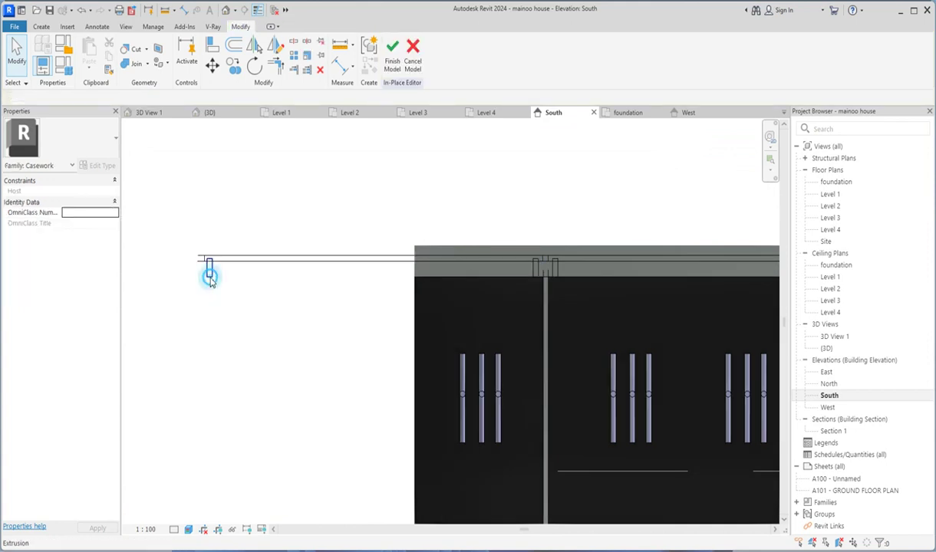
pyautogui.click(209, 275)
pyautogui.moveTo(410, 276)
pyautogui.mouseDown()
pyautogui.moveTo(422, 278)
pyautogui.moveTo(418, 267)
pyautogui.mouseUp()
# - Shorten the mirrored rail so it ends at the narrow leaf's outer edge
pyautogui.click(222, 257)
pyautogui.scroll(3, 418, 261)
pyautogui.scroll(2, 414, 254)
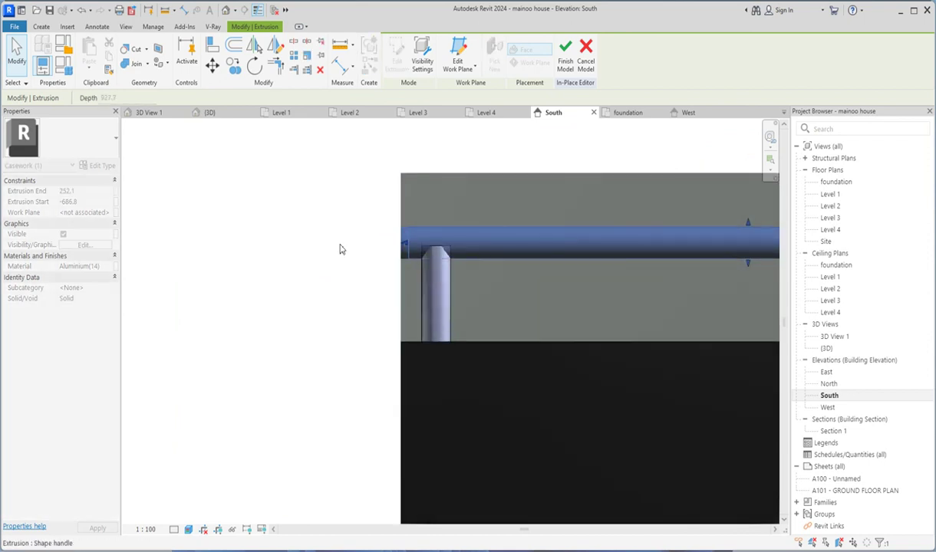
pyautogui.click(228, 247)
pyautogui.scroll(-3, 264, 261)
pyautogui.click(609, 208)
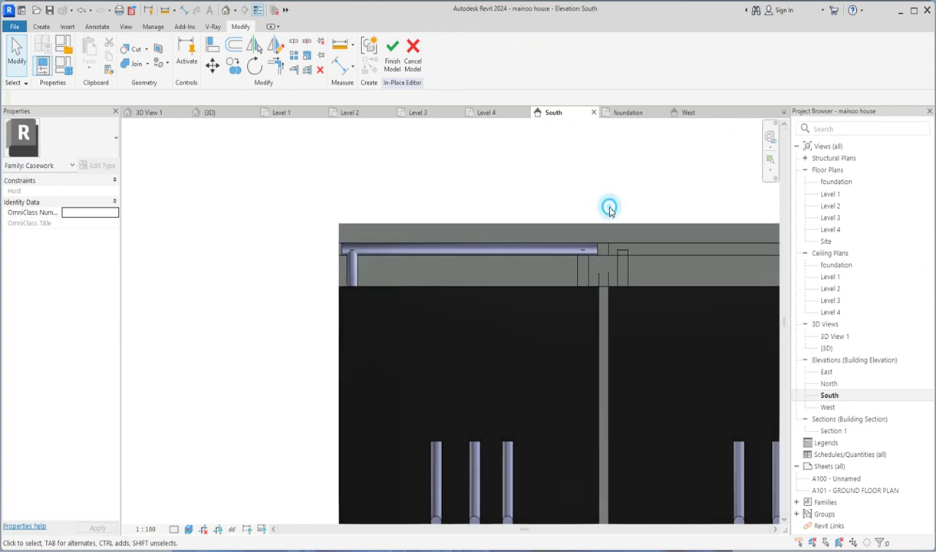
# - Examine the gate's top rails and posts in the 3D view to check their alignment with the leaves
pyautogui.scroll(2, 605, 254)
pyautogui.scroll(-4, 558, 288)
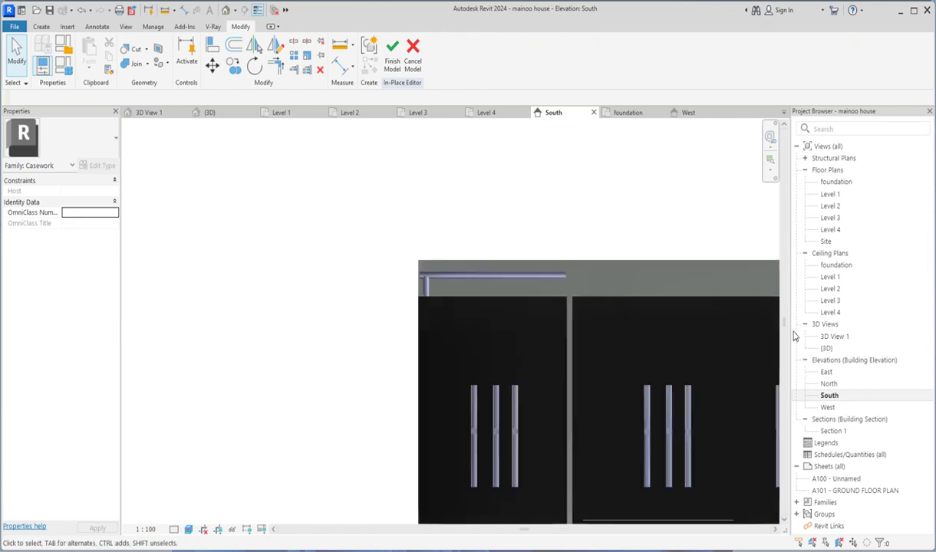
pyautogui.click(829, 349)
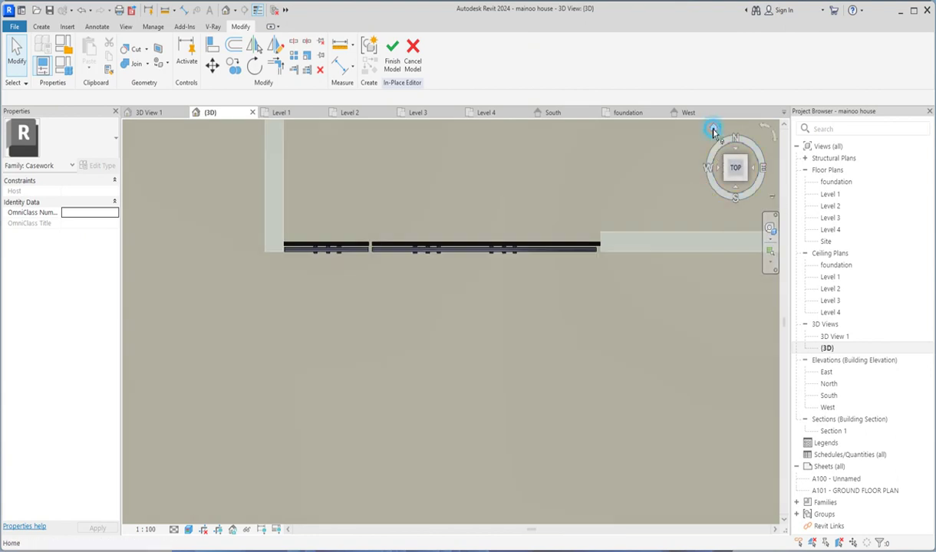
pyautogui.click(714, 131)
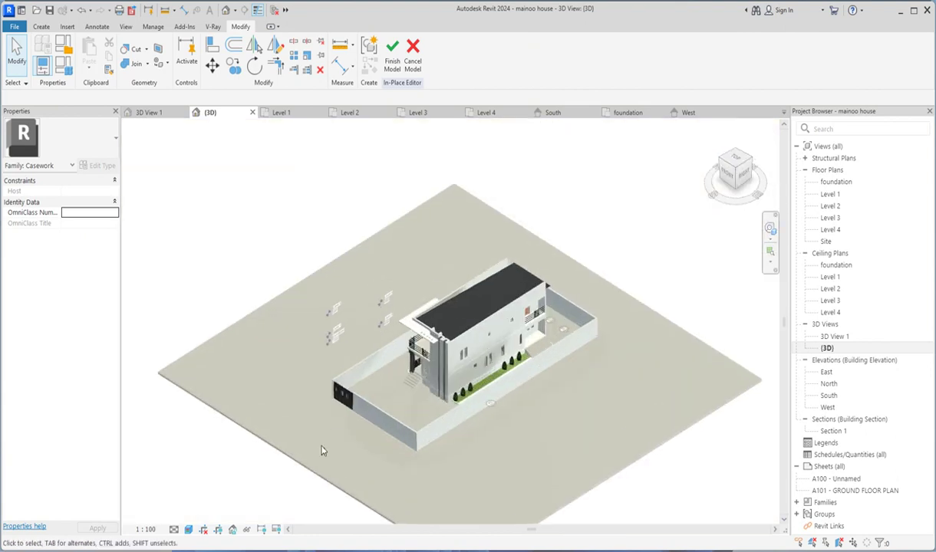
pyautogui.scroll(10, 326, 361)
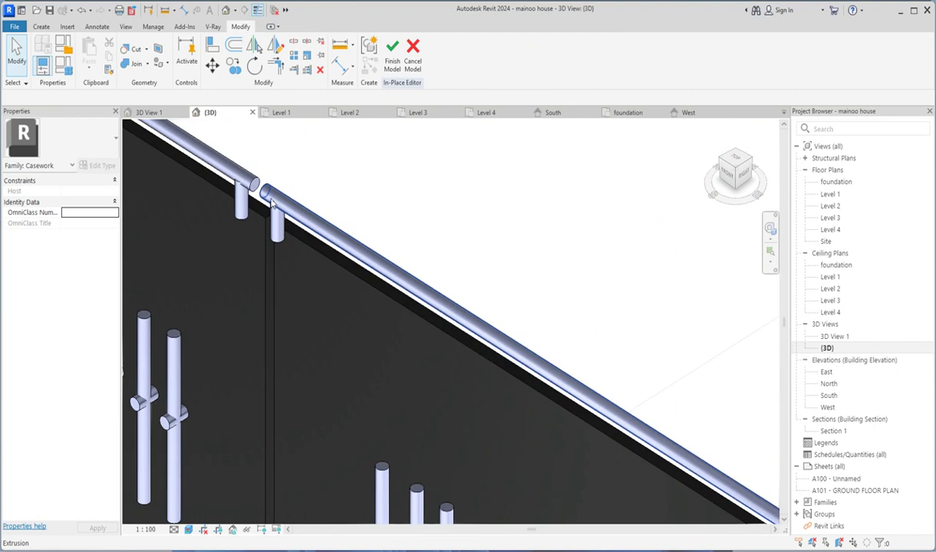
pyautogui.scroll(-5, 288, 222)
pyautogui.scroll(3, 222, 181)
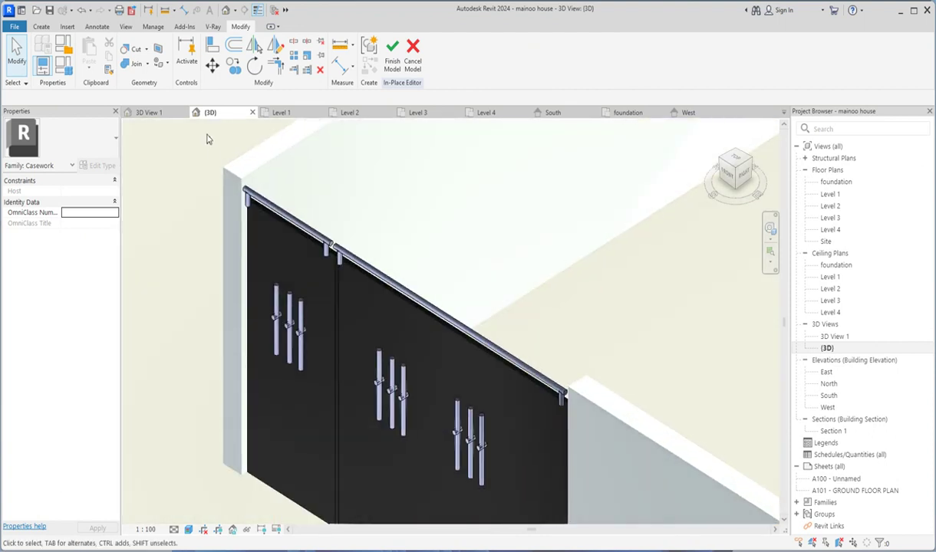
pyautogui.click(247, 199)
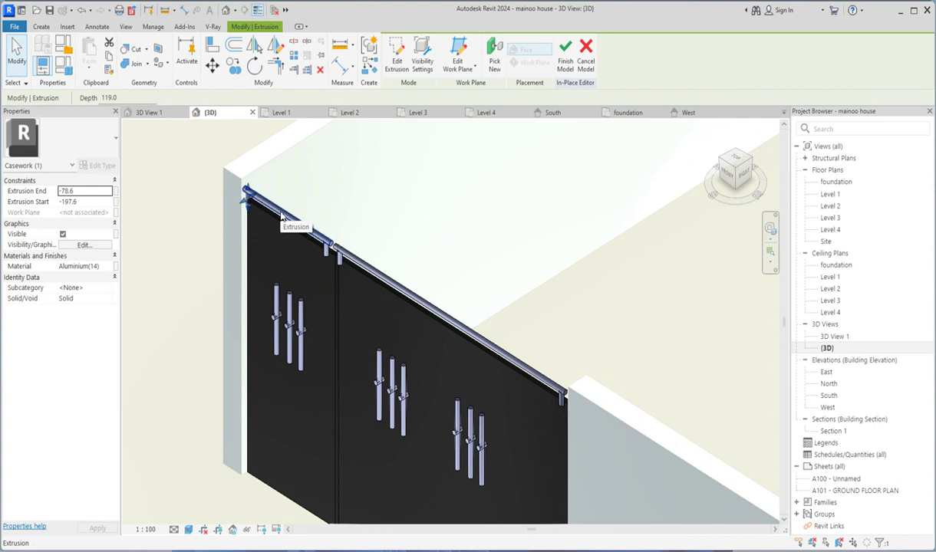
# - Select the gate's top rails and posts in the south elevation and examine their alignment with the leaves in the Level 1 plan
pyautogui.doubleClick(829, 395)
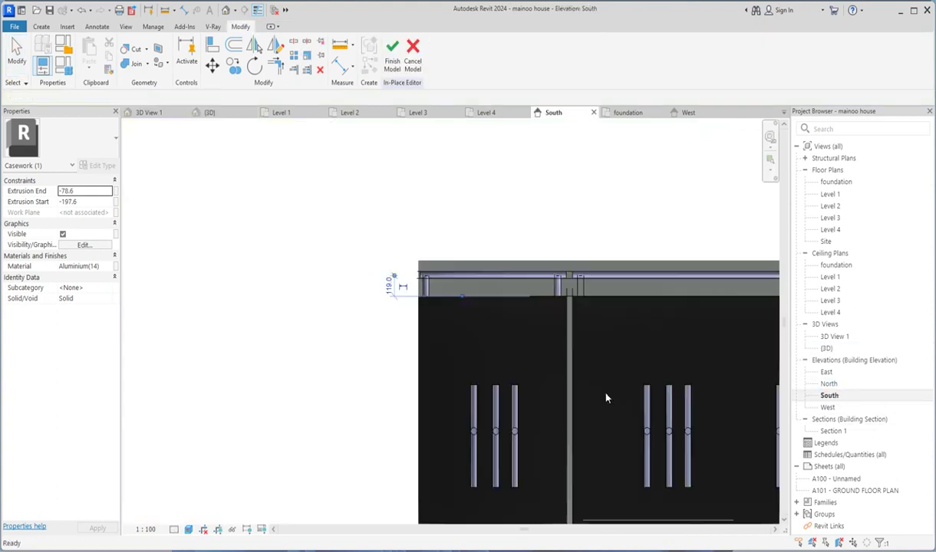
pyautogui.click(351, 224)
pyautogui.scroll(-2, 299, 242)
pyautogui.moveTo(306, 213); pyautogui.dragTo(680, 307)
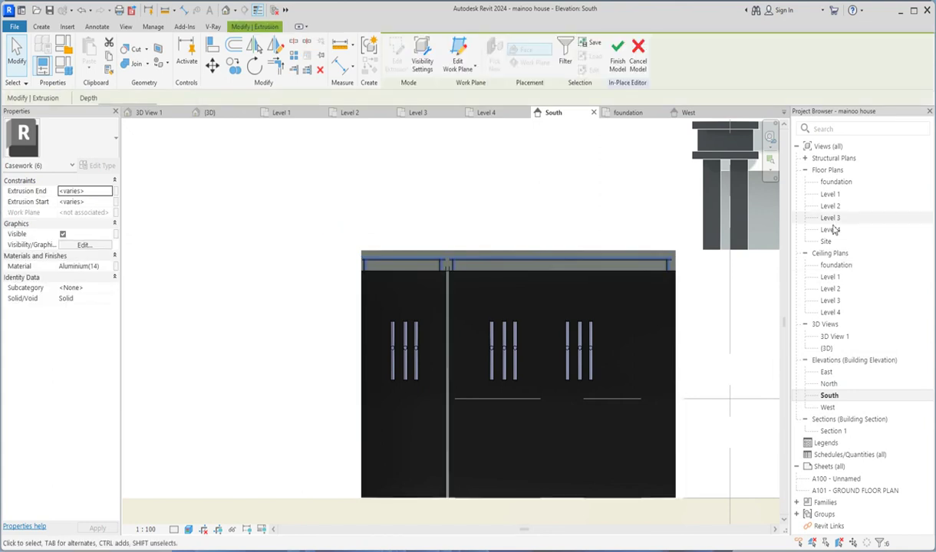
pyautogui.doubleClick(830, 206)
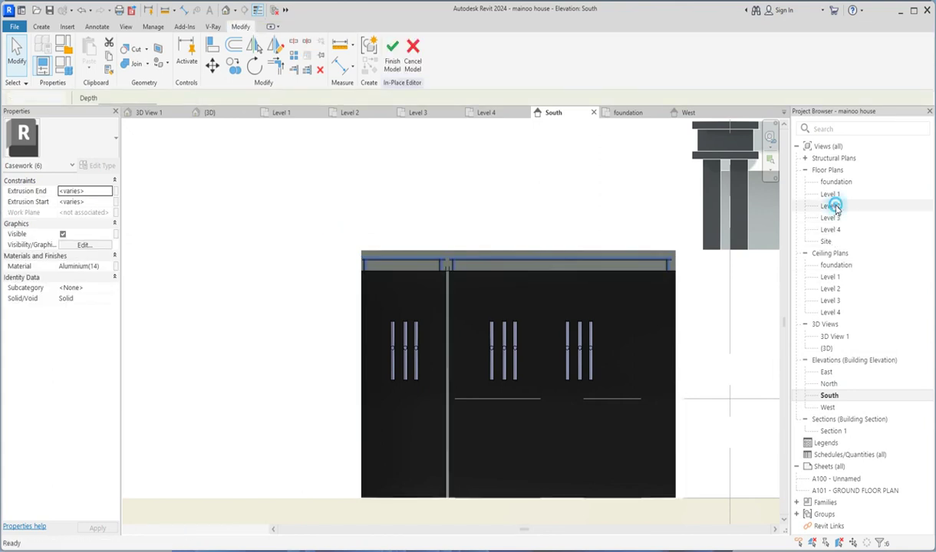
pyautogui.scroll(2, 452, 492)
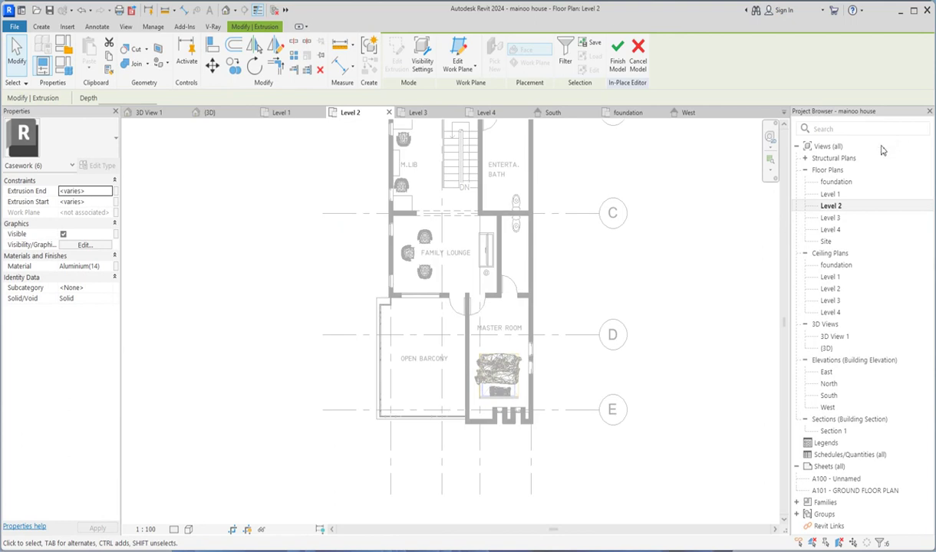
pyautogui.doubleClick(833, 195)
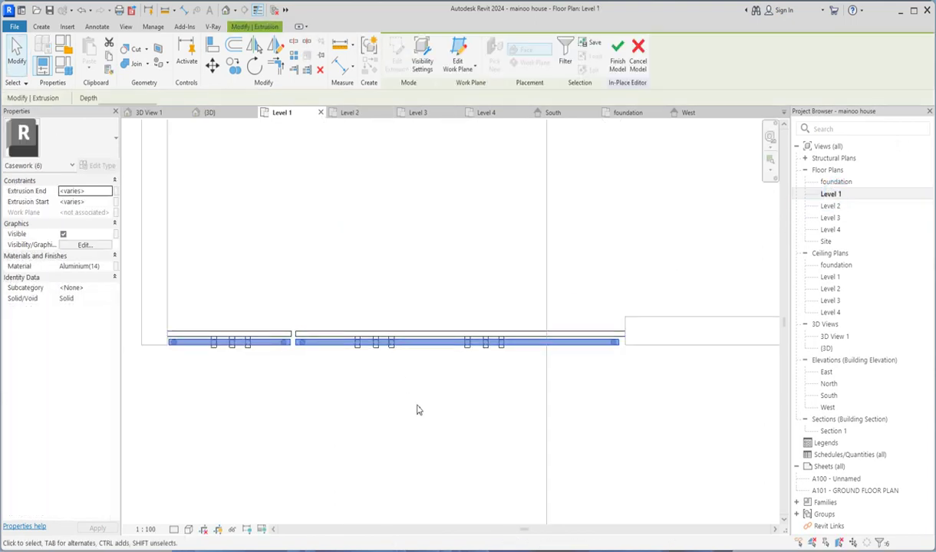
pyautogui.scroll(4, 417, 402)
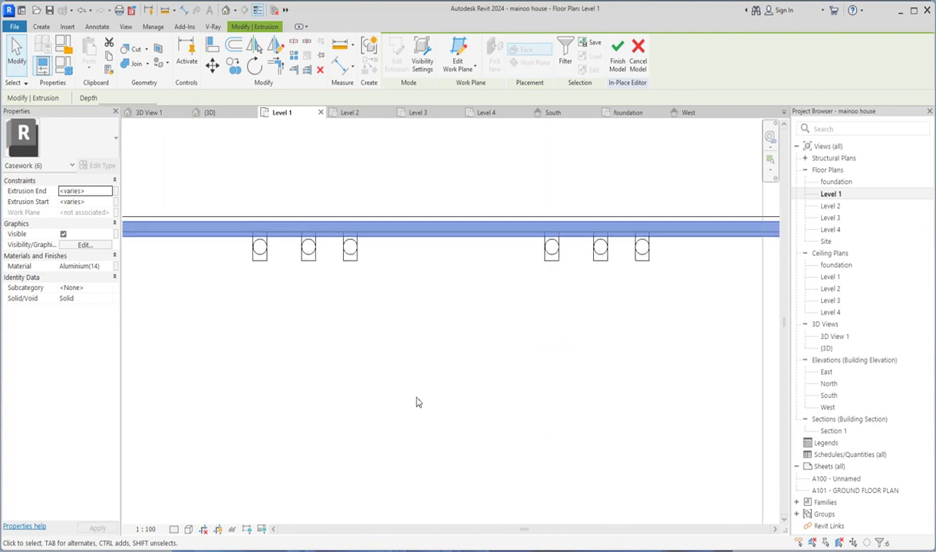
pyautogui.scroll(2, 417, 402)
pyautogui.scroll(-4, 417, 404)
pyautogui.scroll(4, 714, 284)
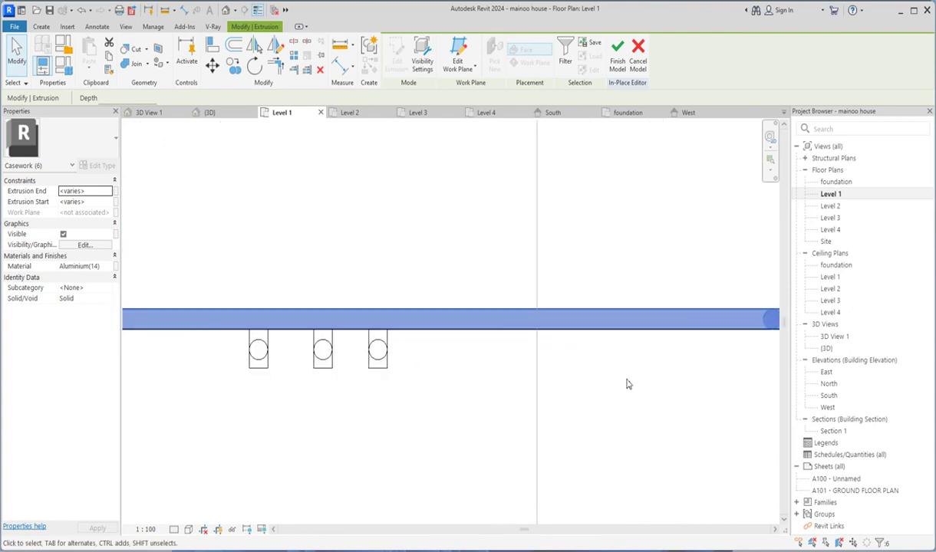
pyautogui.scroll(-3, 628, 384)
pyautogui.click(673, 427)
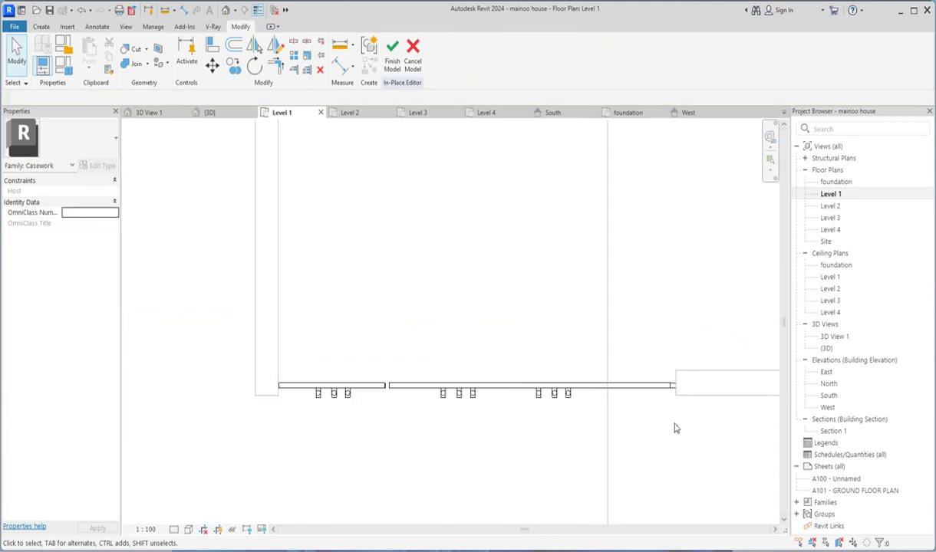
# - Check the completed gate in the south elevation and 3D view, and finish the in-place model
pyautogui.doubleClick(830, 396)
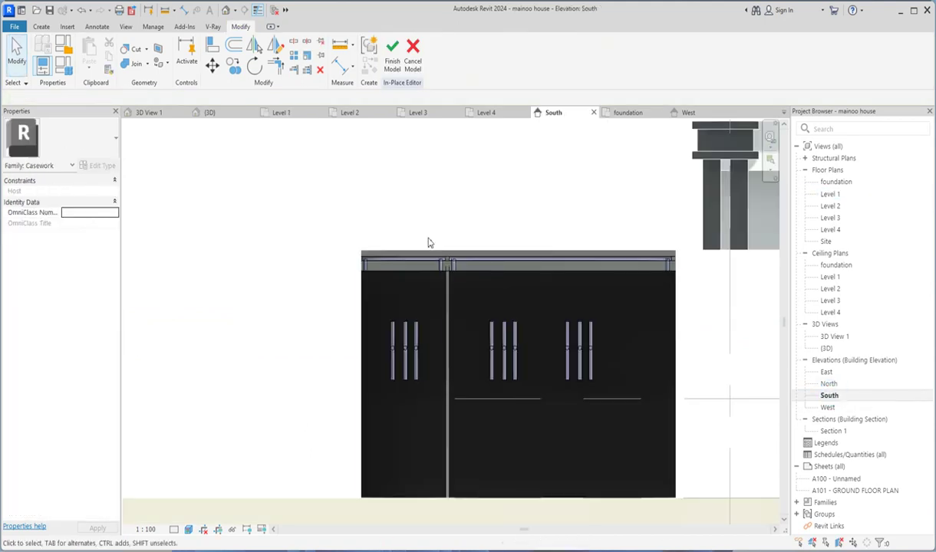
pyautogui.scroll(-2, 428, 240)
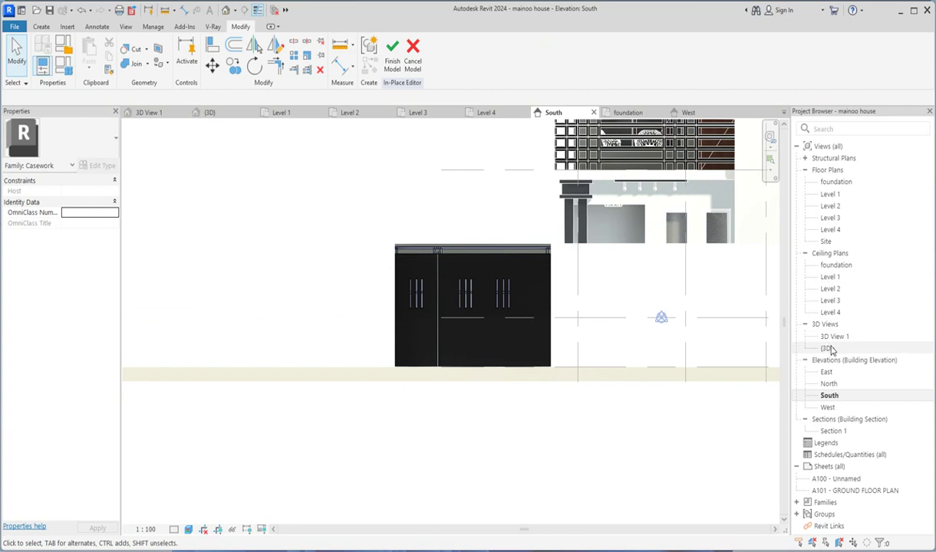
pyautogui.click(827, 349)
pyautogui.doubleClick(828, 350)
pyautogui.keyDown('shift'); pyautogui.moveTo(359, 155); pyautogui.dragTo(457, 155, button='middle'); pyautogui.keyUp('shift')
pyautogui.scroll(1, 399, 272)
pyautogui.scroll(1, 320, 223)
pyautogui.scroll(-3, 529, 292)
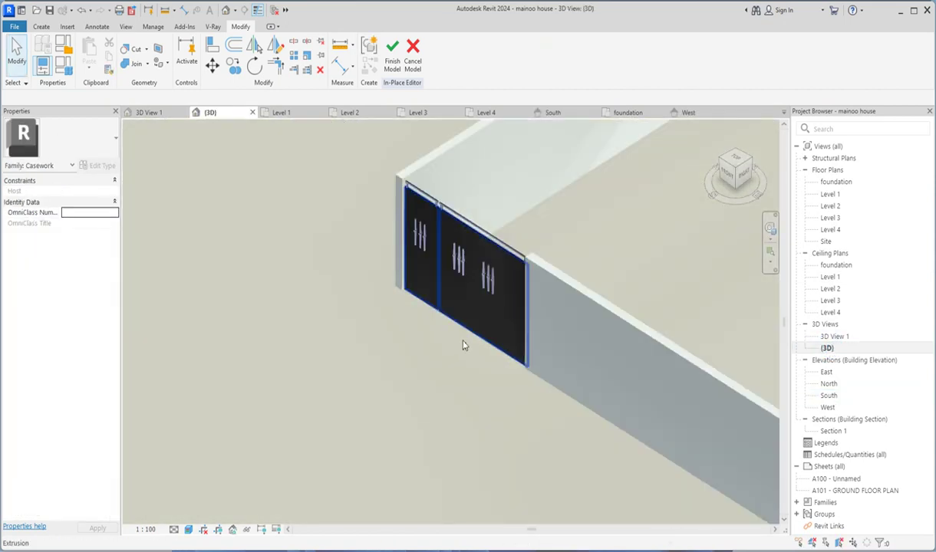
pyautogui.scroll(2, 451, 350)
pyautogui.scroll(-3, 454, 324)
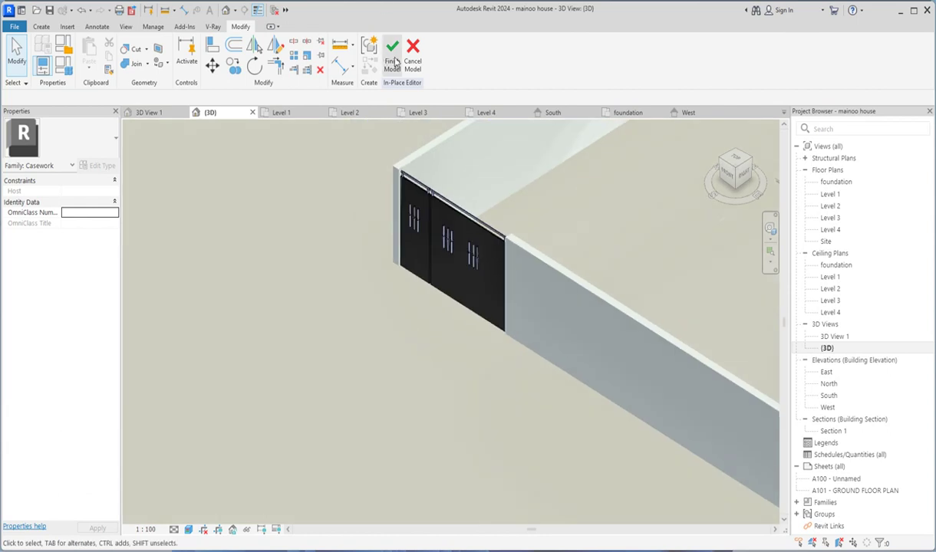
pyautogui.click(393, 68)
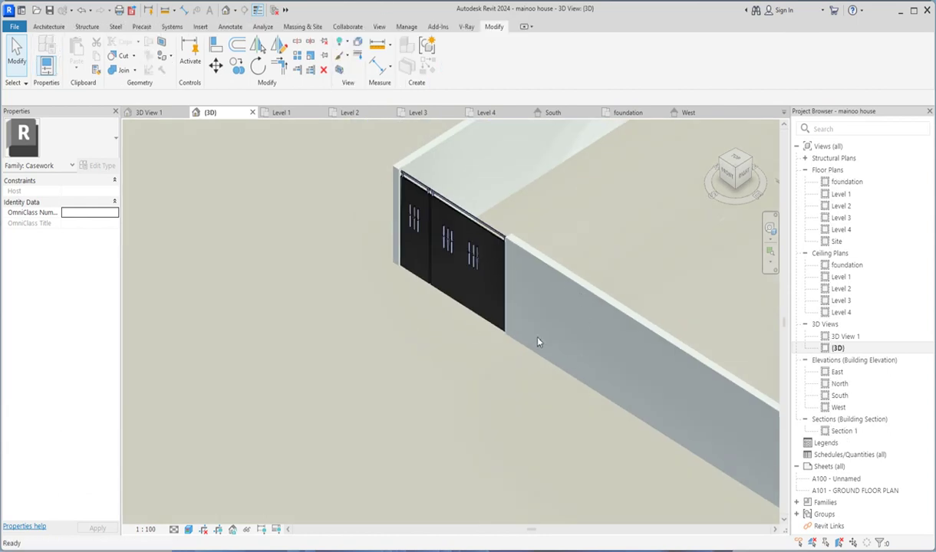
# - Start editing the profile of the front boundary wall beside the gate, working in the south elevation
pyautogui.scroll(-4, 414, 273)
pyautogui.scroll(3, 529, 333)
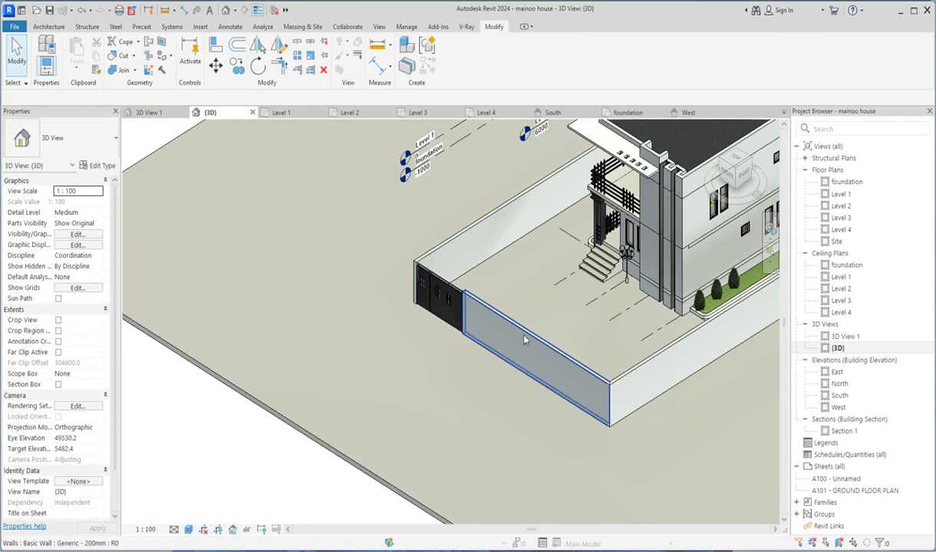
pyautogui.click(539, 340)
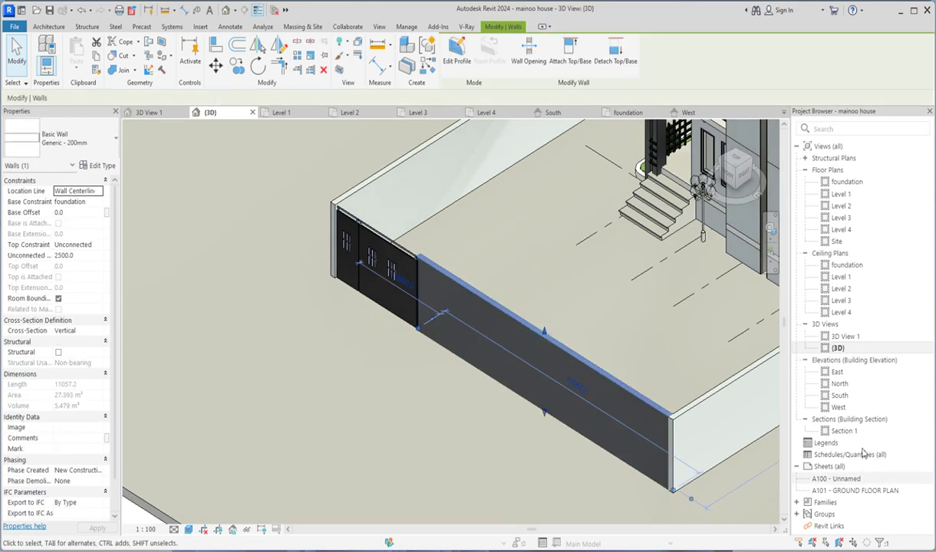
pyautogui.click(466, 61)
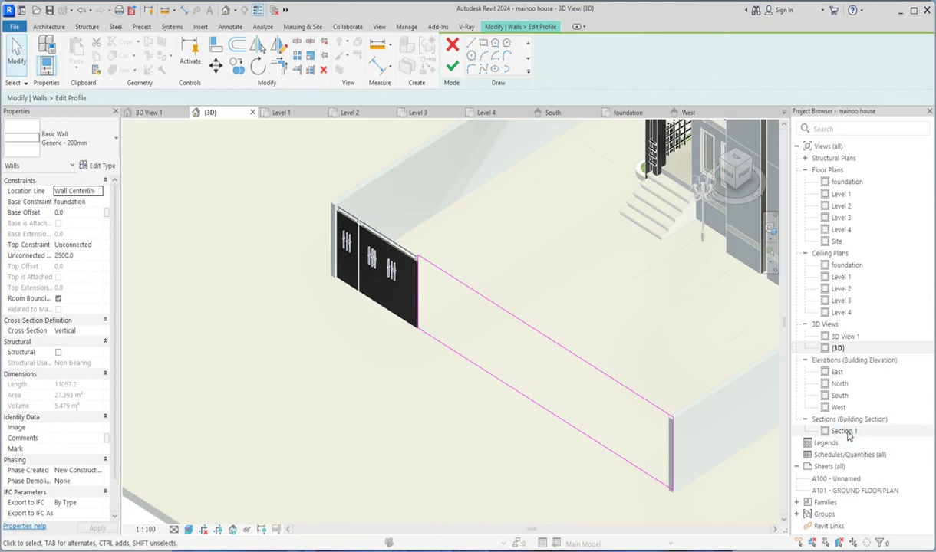
pyautogui.click(840, 431)
pyautogui.doubleClick(840, 432)
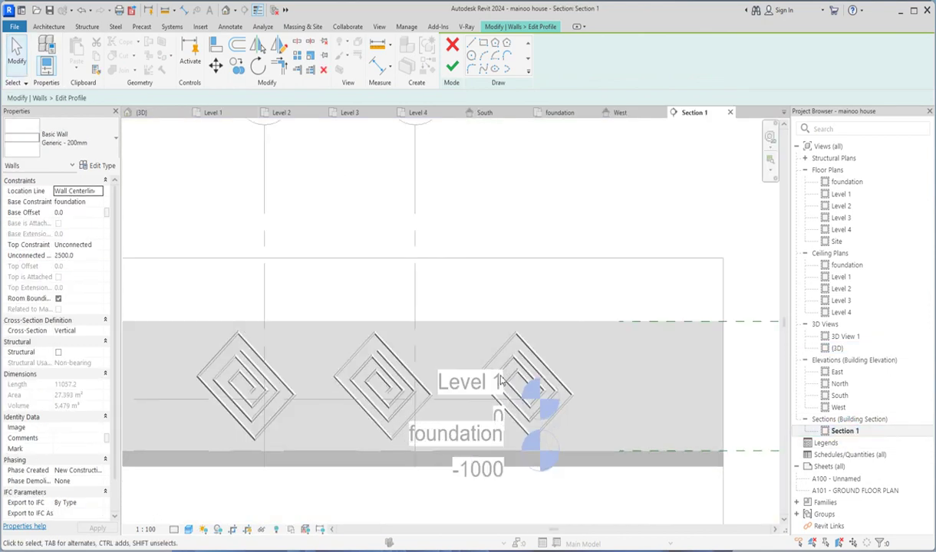
pyautogui.doubleClick(839, 395)
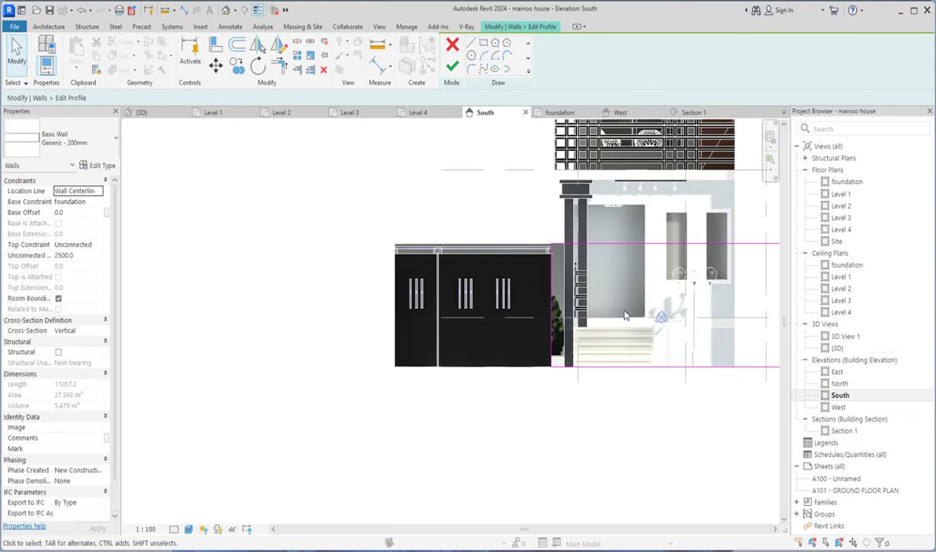
pyautogui.scroll(3, 777, 302)
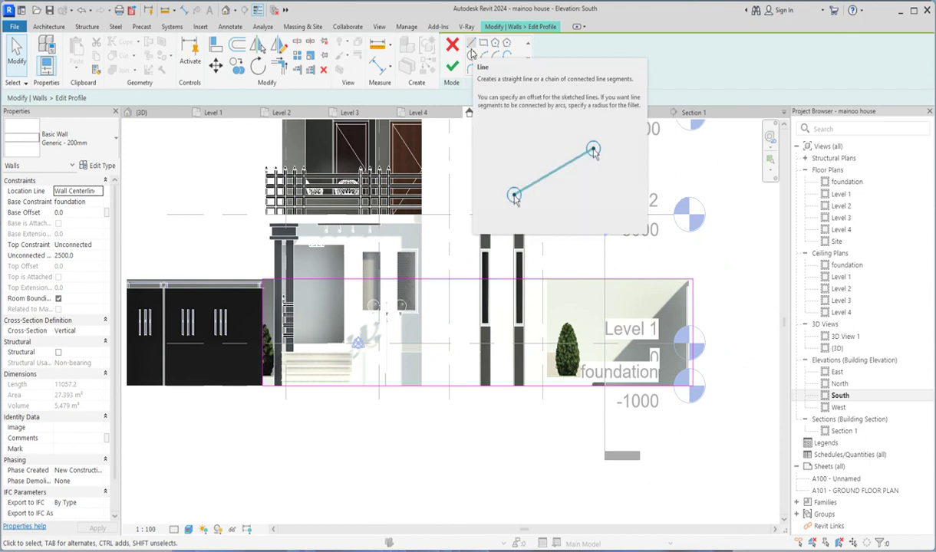
# - Sketch a 2300 mm horizontal line from the profile's gate-side edge, continued by a slanted line of about 1131 mm up to the top edge
pyautogui.click(472, 48)
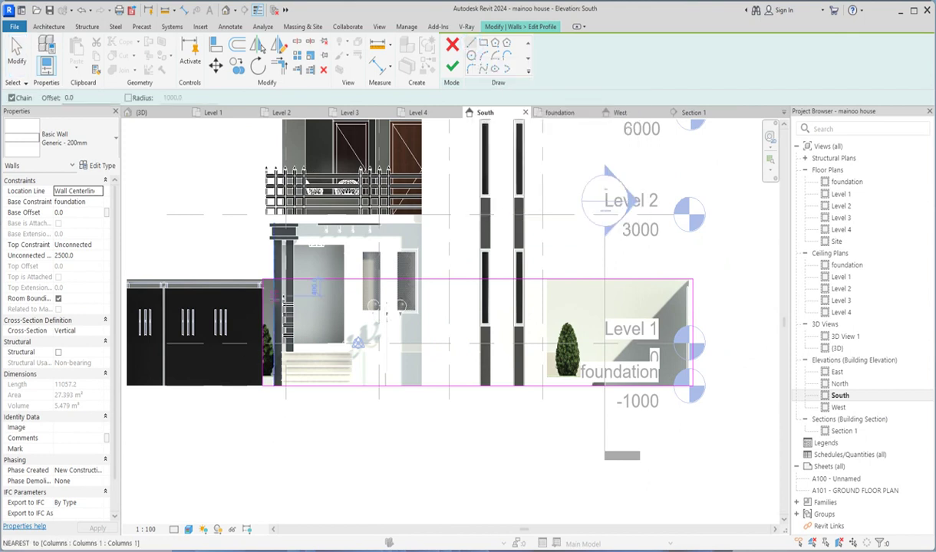
pyautogui.click(262, 313)
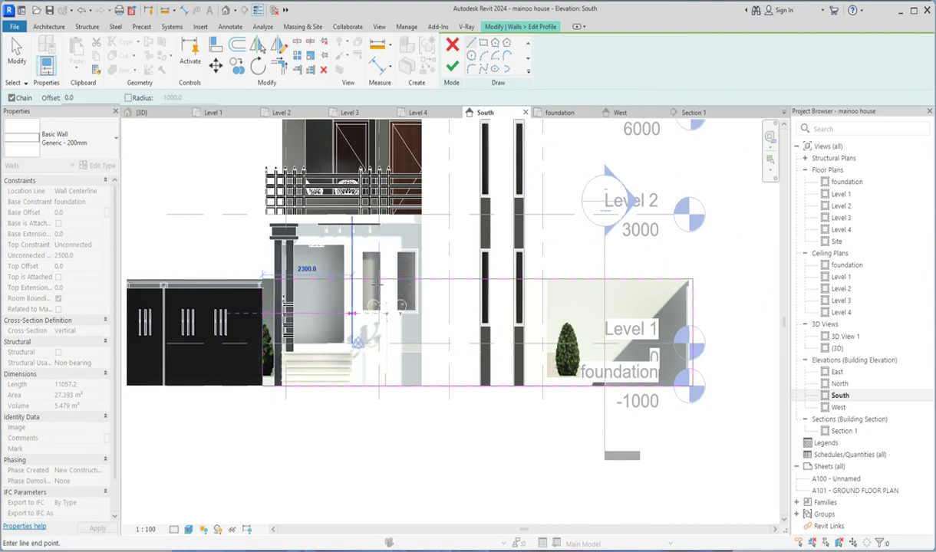
pyautogui.click(352, 313)
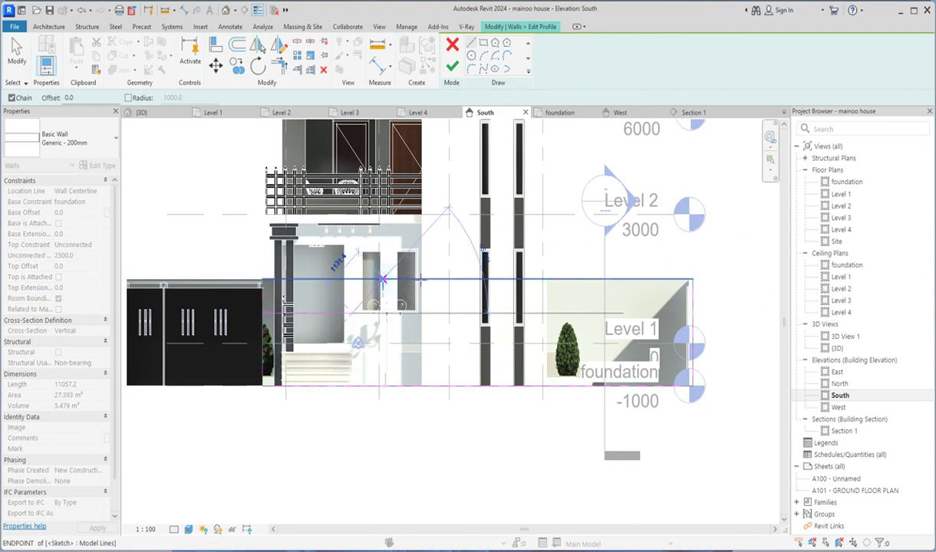
pyautogui.press('Escape')
pyautogui.press('Escape')
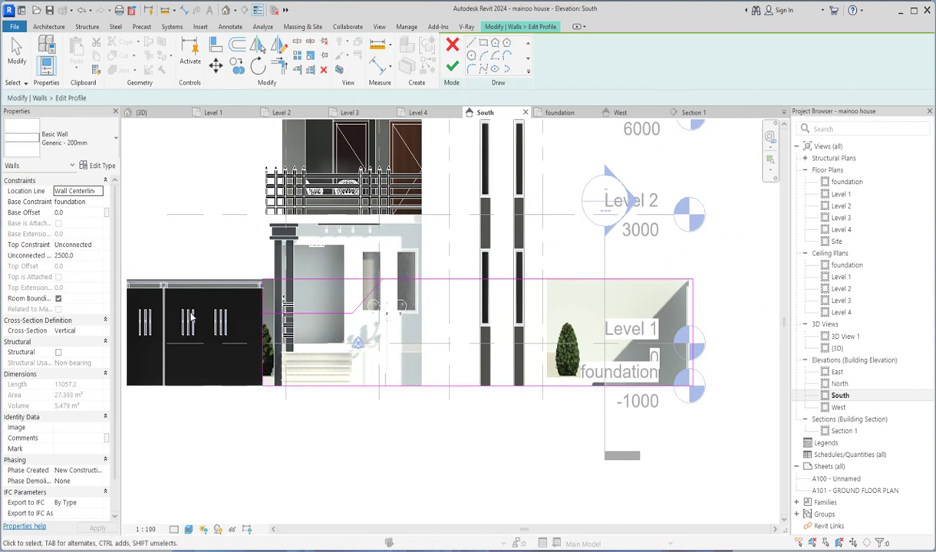
# - Mirror a copy of the horizontal and slanted profile lines about a drawn vertical axis further along the wall
pyautogui.moveTo(207, 255); pyautogui.dragTo(398, 349)
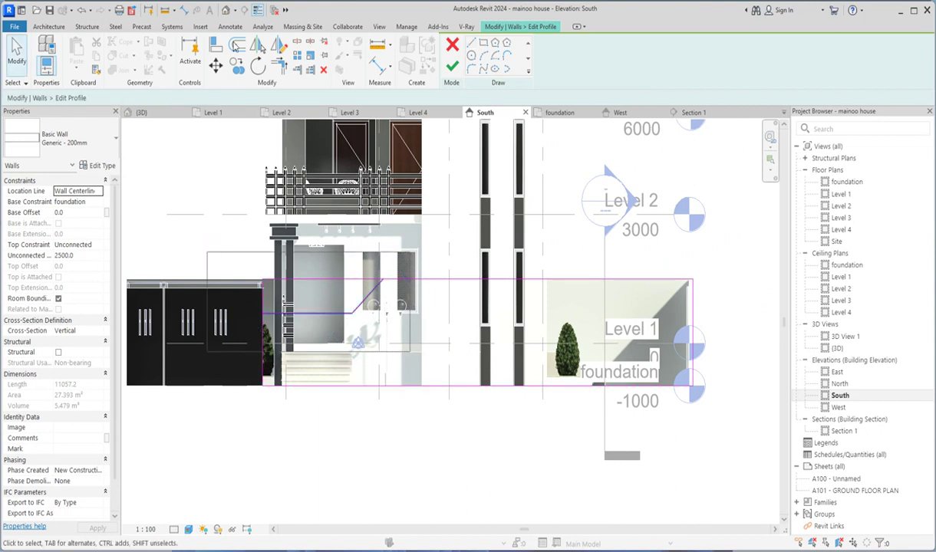
pyautogui.click(279, 47)
pyautogui.click(430, 277)
pyautogui.click(430, 304)
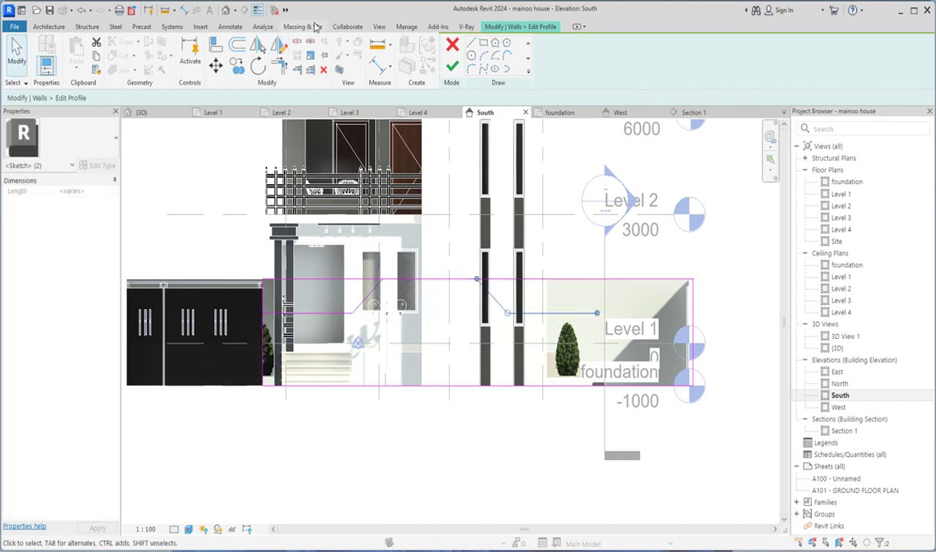
# - Try to mirror the copied line pair about a vertical axis through its horizontal line's midpoint
pyautogui.click(281, 48)
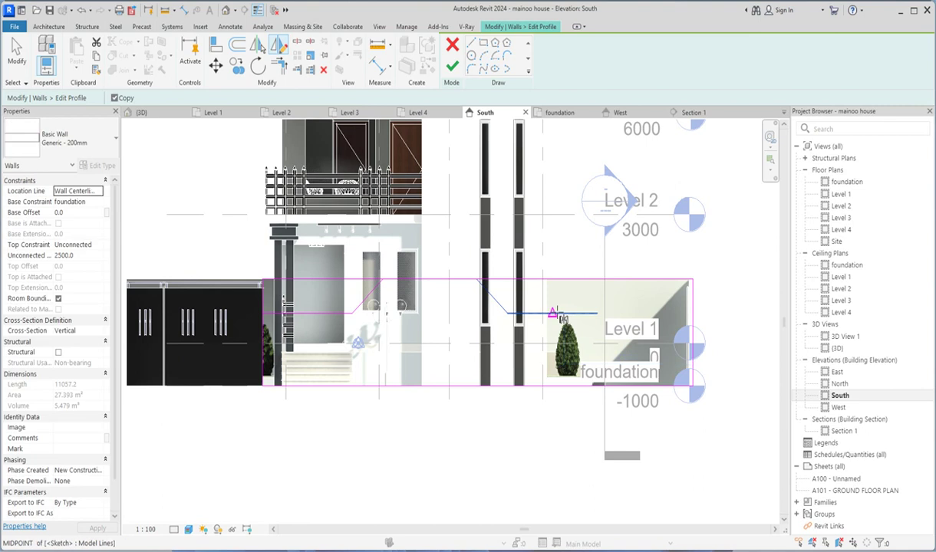
pyautogui.click(552, 313)
pyautogui.click(554, 283)
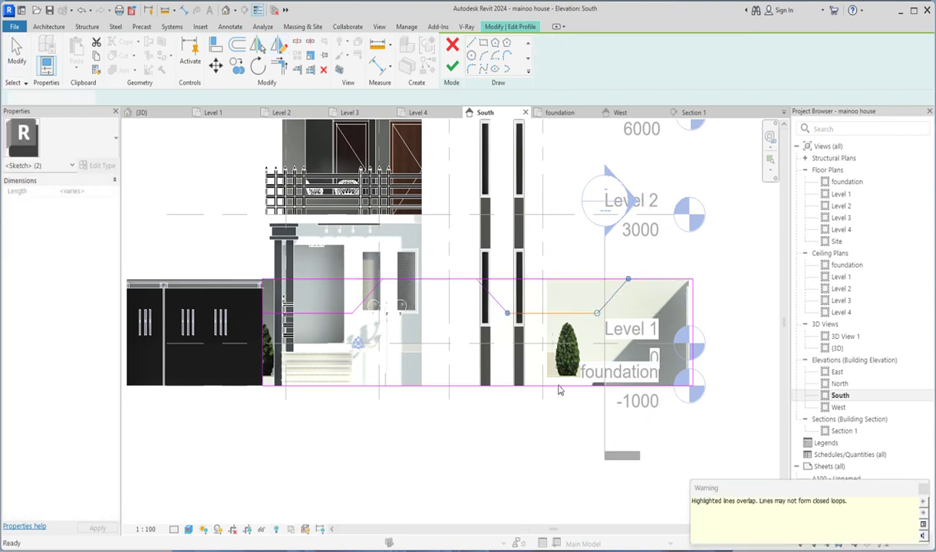
pyautogui.click(529, 452)
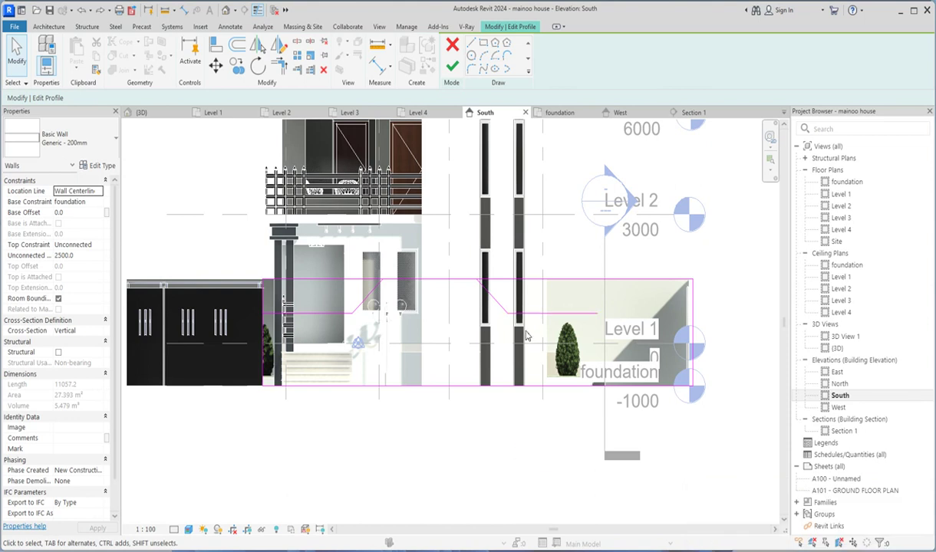
# - Select the copied slanted and horizontal lines and mirror them about a vertical axis through the horizontal line's midpoint
pyautogui.scroll(2, 526, 335)
pyautogui.click(486, 287)
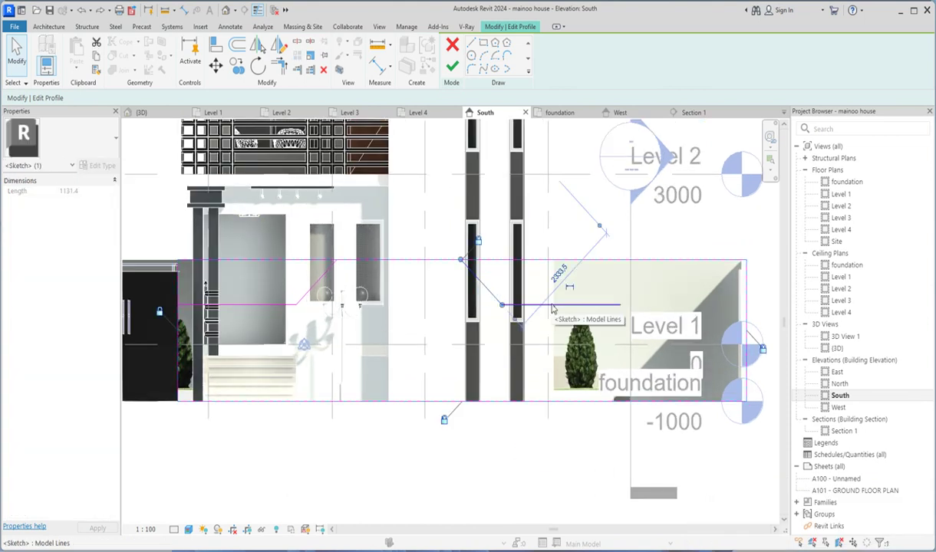
pyautogui.keyDown('ctrl'); pyautogui.click(552, 305); pyautogui.keyUp('ctrl')
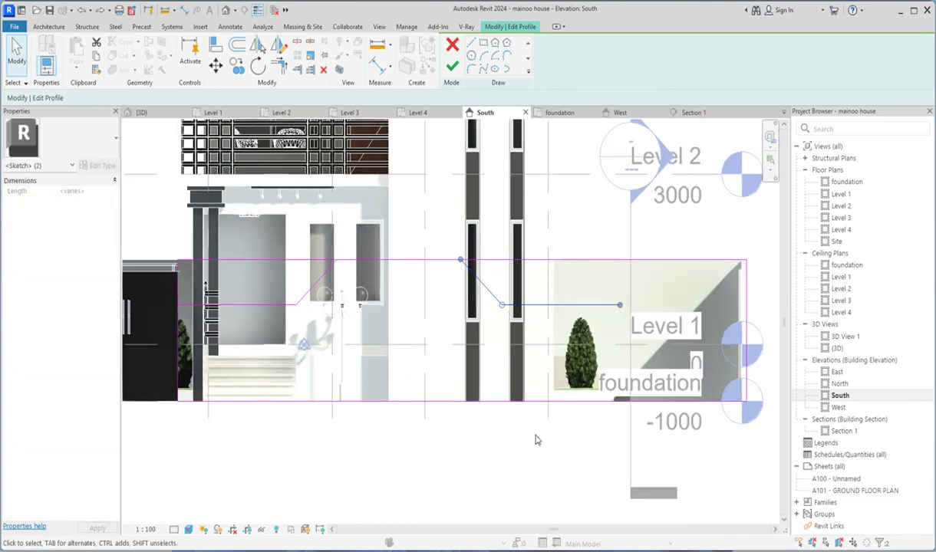
pyautogui.click(278, 48)
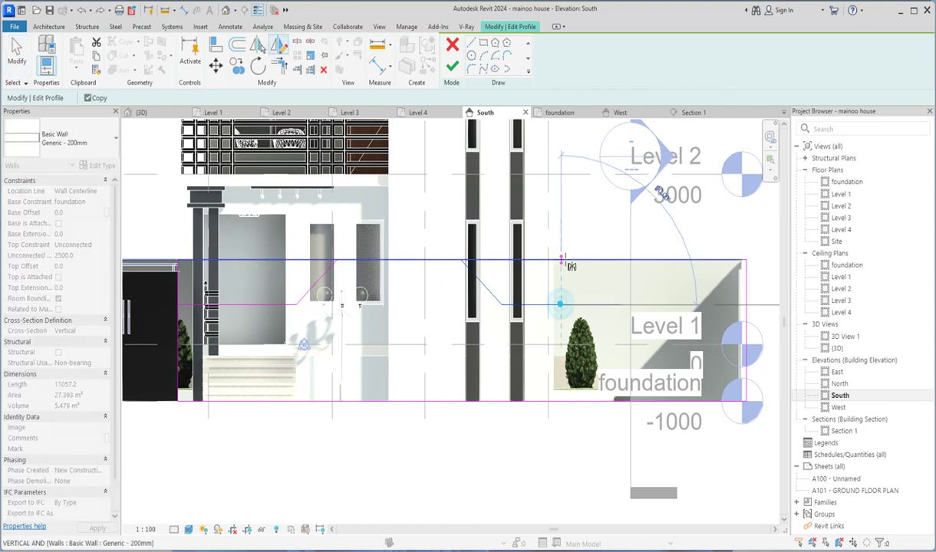
pyautogui.click(563, 238)
pyautogui.click(564, 320)
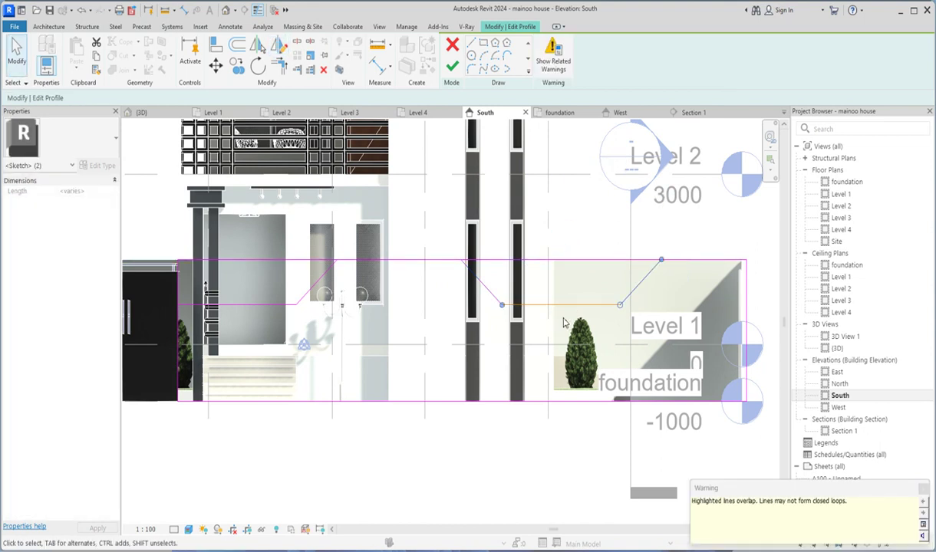
# - Delete the duplicate horizontal line overlapping the base of the mirrored notch
pyautogui.press('Escape')
pyautogui.click(589, 311)
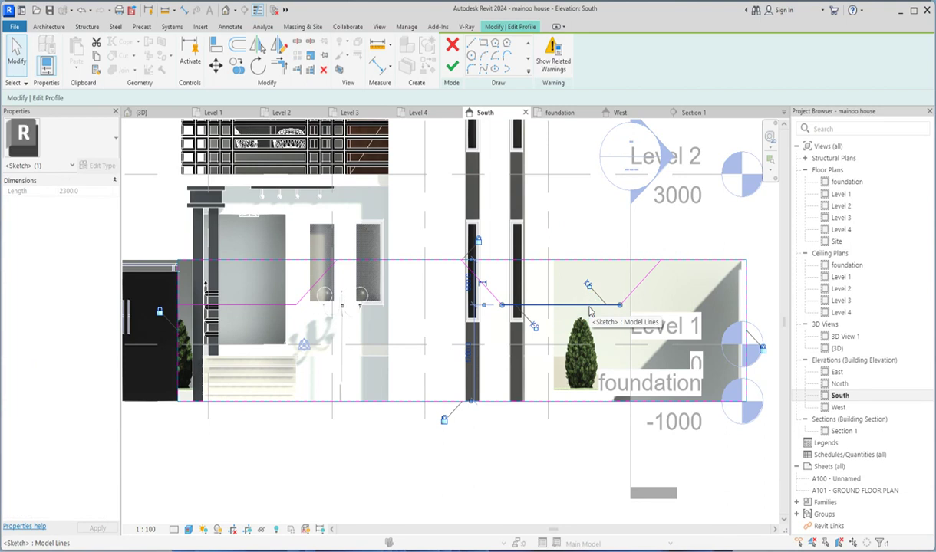
pyautogui.press('Delete')
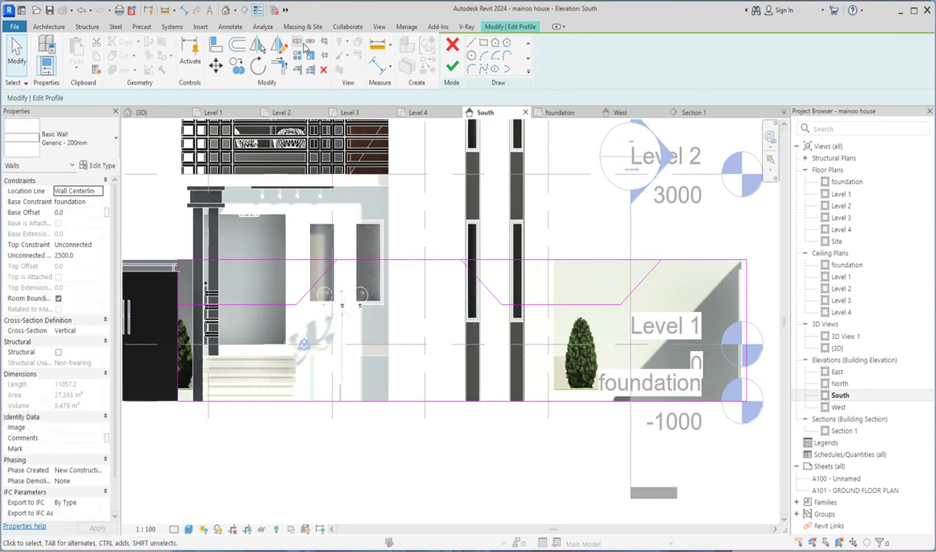
# - Split the wall profile's top line and trim its segments to the slanted lines, leaving one continuous outline with two sloped-sided notches
pyautogui.click(304, 47)
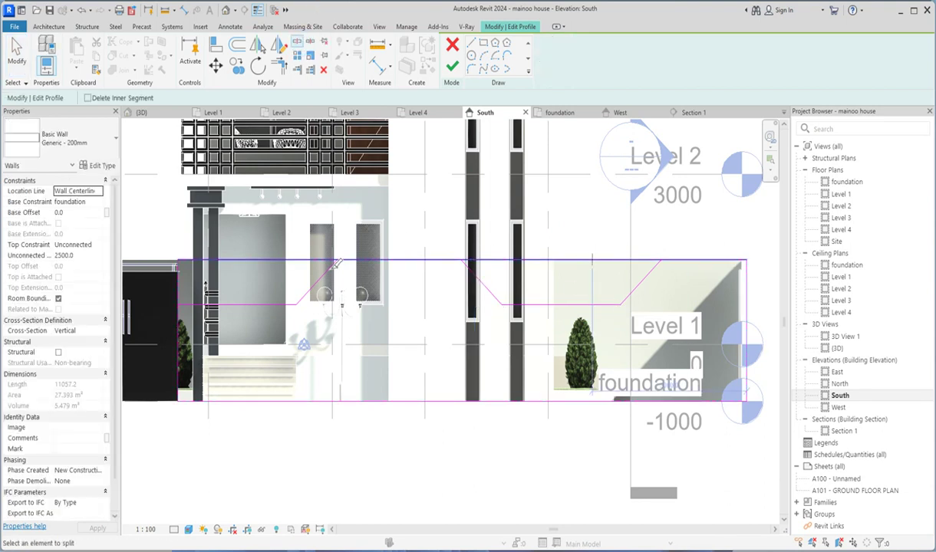
pyautogui.click(592, 261)
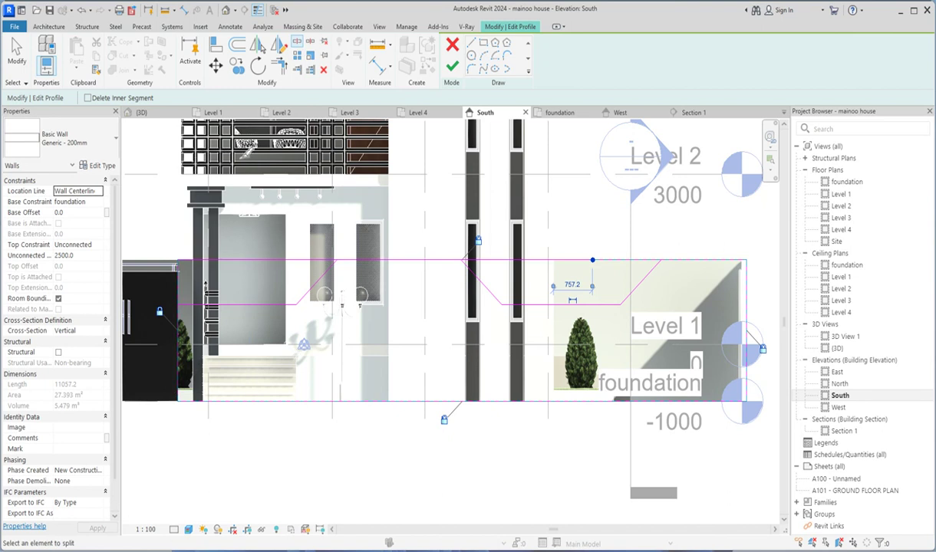
pyautogui.click(278, 67)
pyautogui.click(243, 303)
pyautogui.click(278, 261)
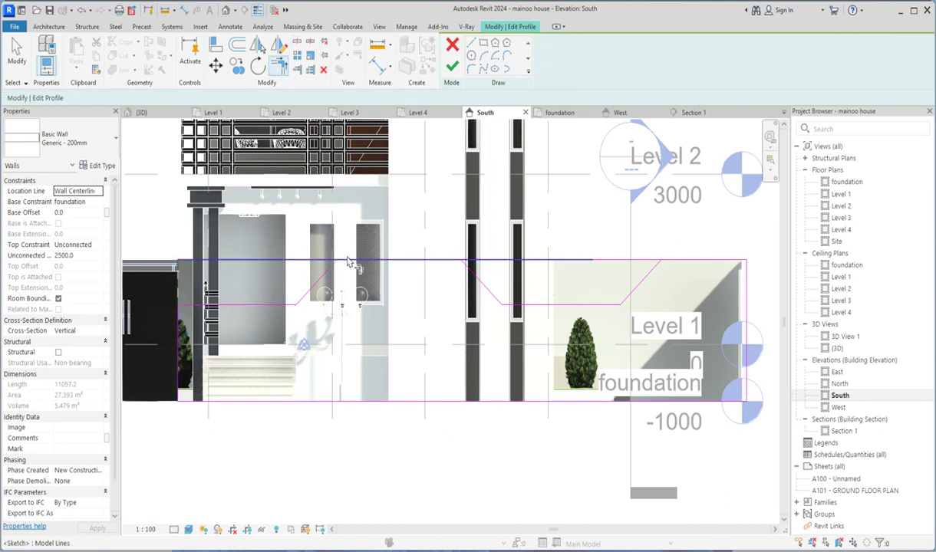
pyautogui.click(328, 272)
pyautogui.click(438, 259)
pyautogui.click(481, 287)
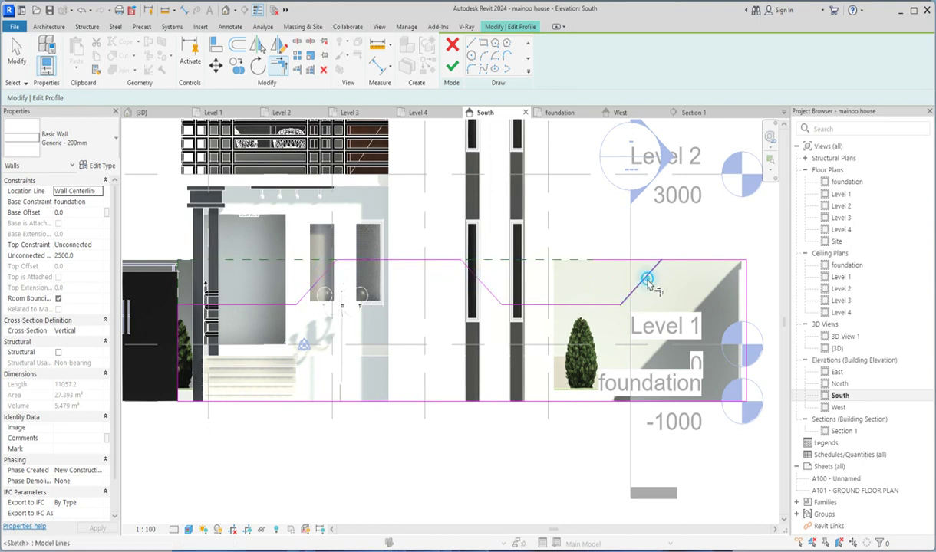
pyautogui.scroll(-2, 583, 322)
pyautogui.scroll(-1, 583, 333)
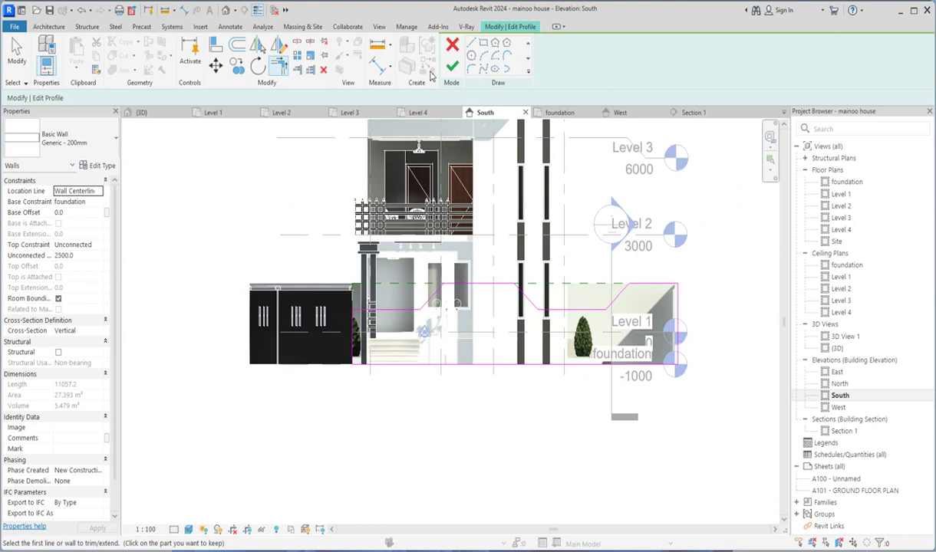
# - Finish the profile edit of the front boundary wall
pyautogui.click(452, 66)
pyautogui.press('Escape')
pyautogui.scroll(-3, 510, 430)
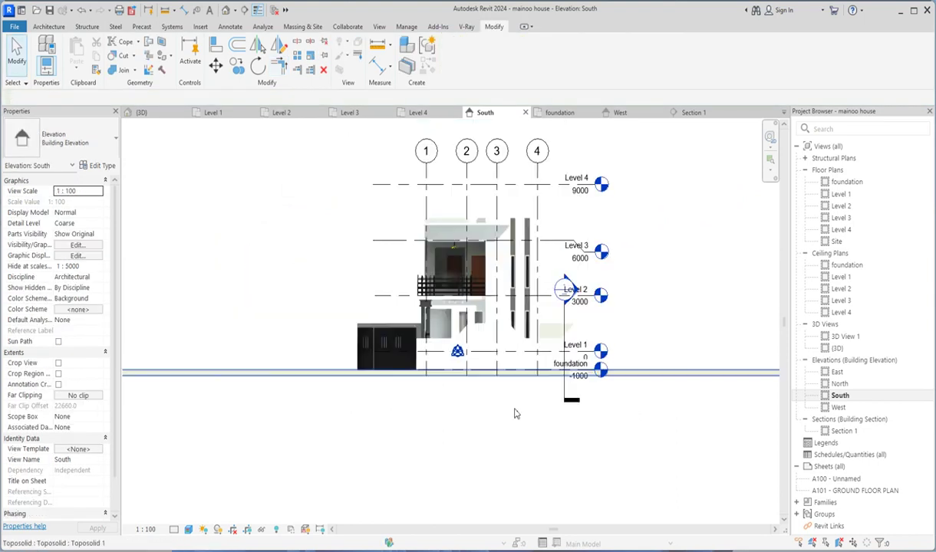
pyautogui.scroll(-1, 515, 414)
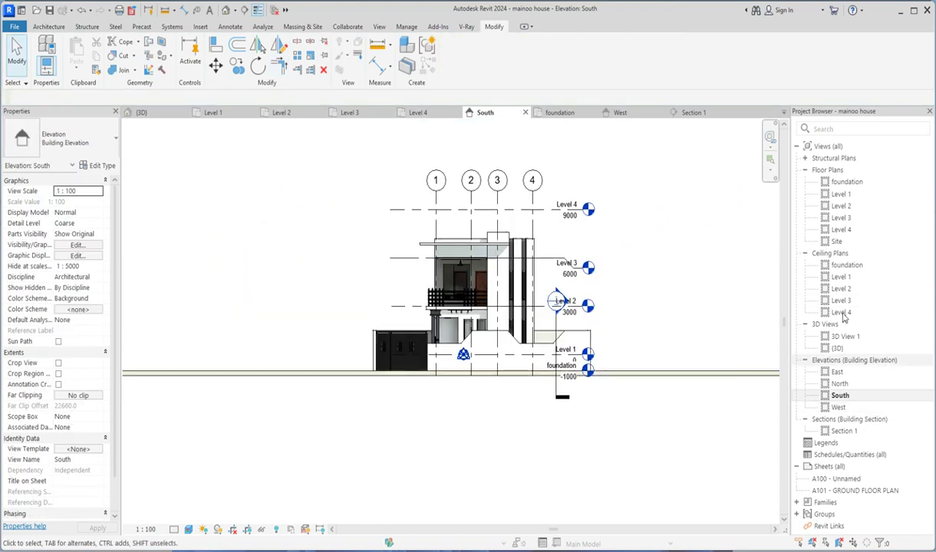
# - Examine the gate and the notched front wall in 3D View 1 and in the {3D} view
pyautogui.doubleClick(846, 336)
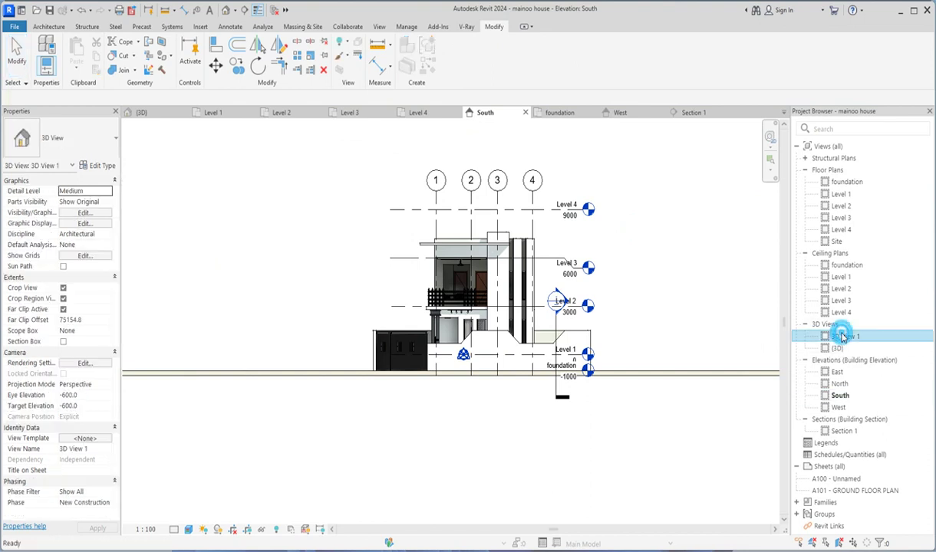
pyautogui.scroll(-3, 476, 392)
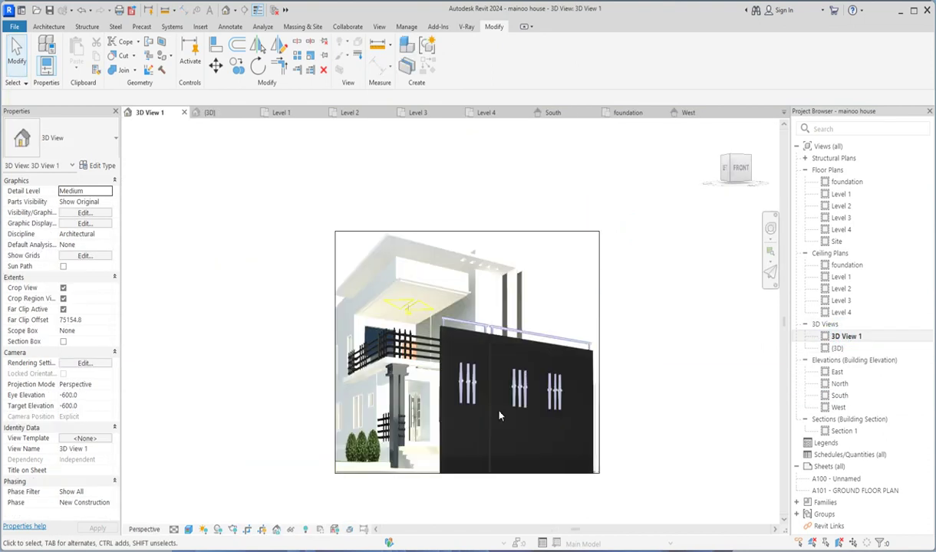
pyautogui.doubleClick(837, 349)
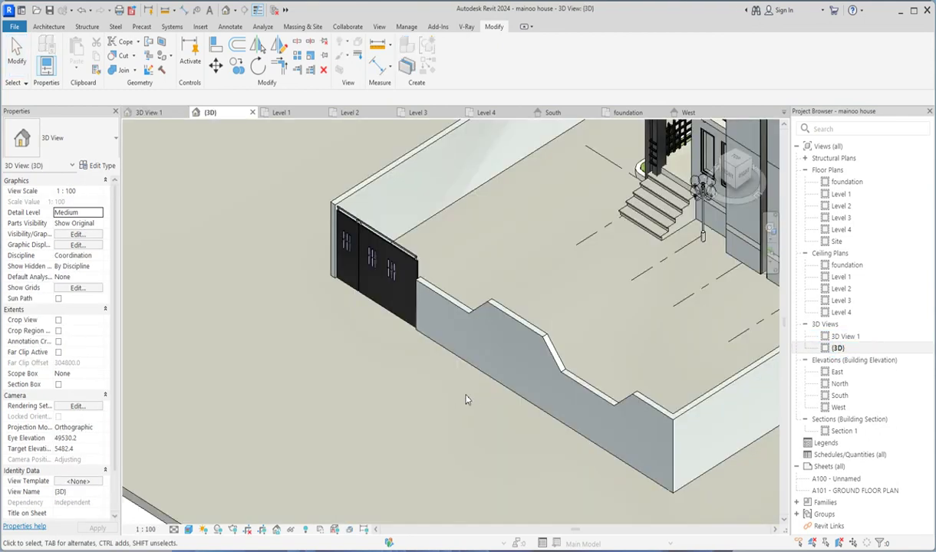
pyautogui.scroll(-2, 416, 366)
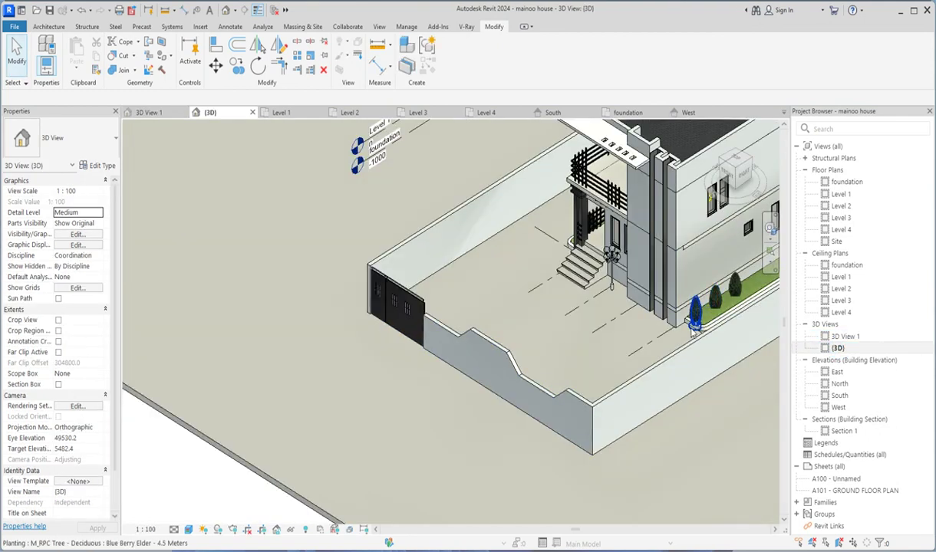
pyautogui.scroll(3, 386, 318)
pyautogui.scroll(-4, 335, 327)
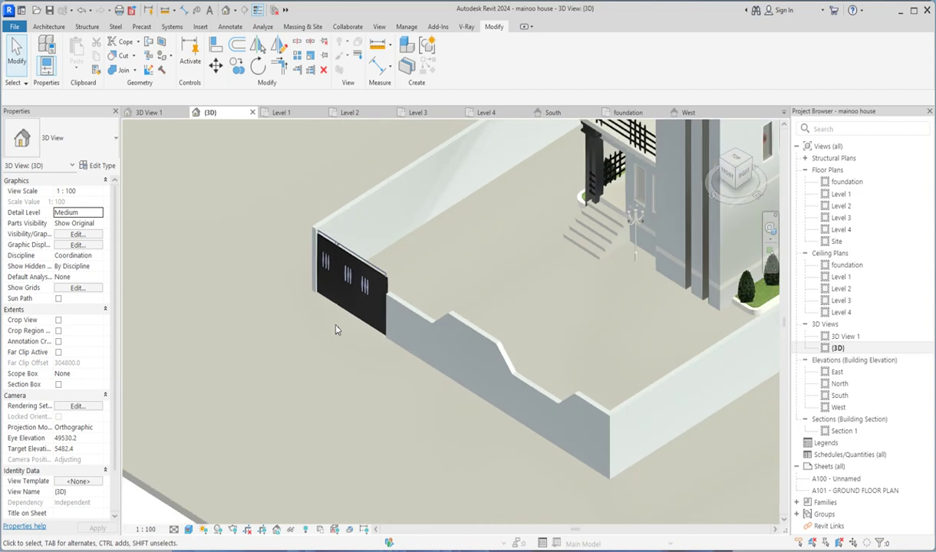
pyautogui.scroll(5, 539, 304)
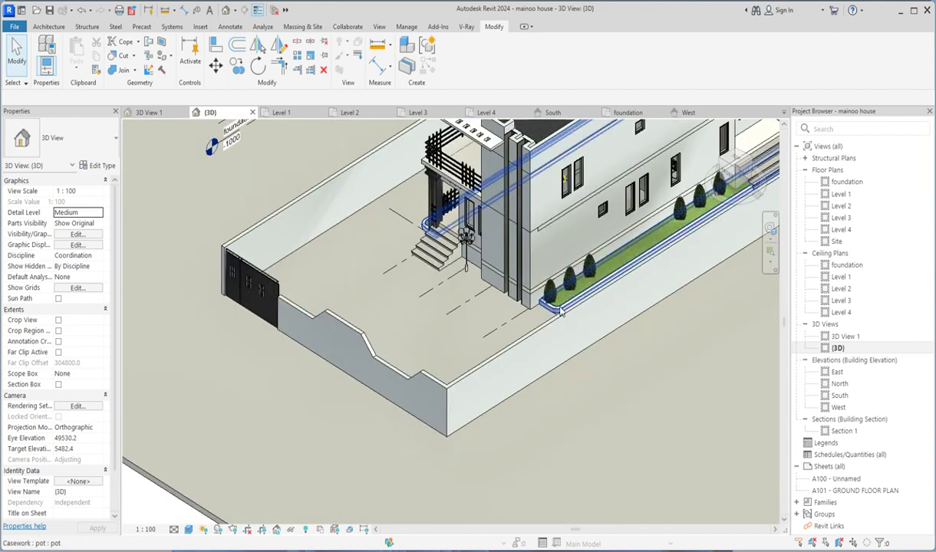
# - Edit the planter casework beside the house in place and open its extrusion sketch in the foundation floor plan
pyautogui.click(562, 307)
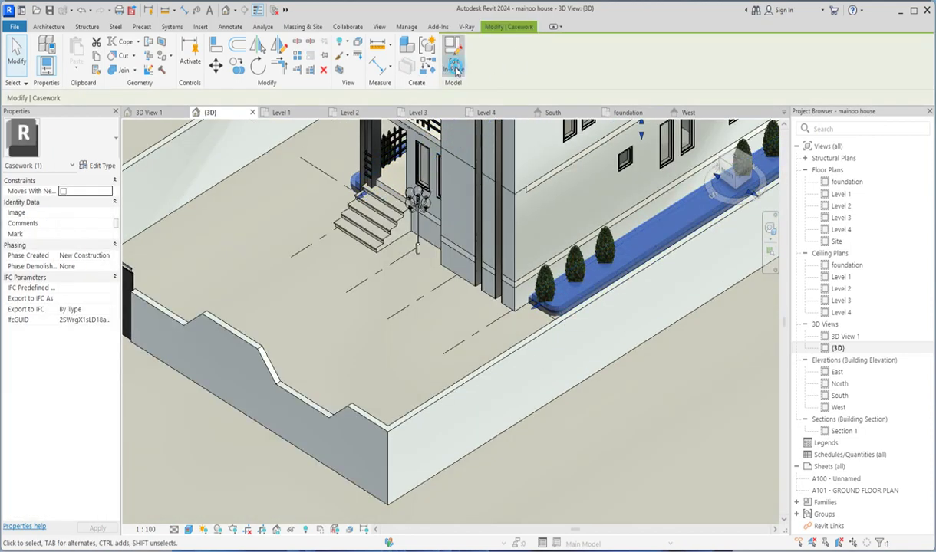
pyautogui.click(455, 69)
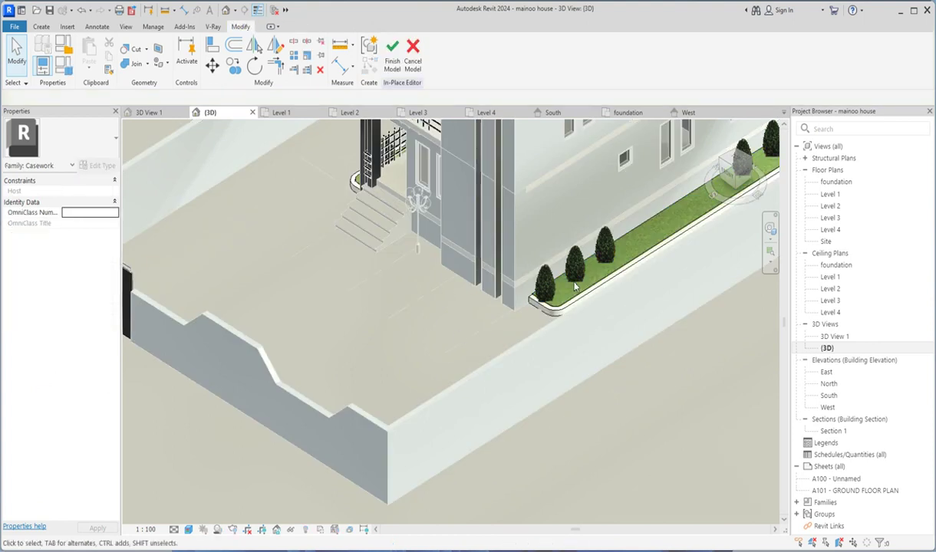
pyautogui.doubleClick(834, 181)
pyautogui.scroll(-5, 570, 319)
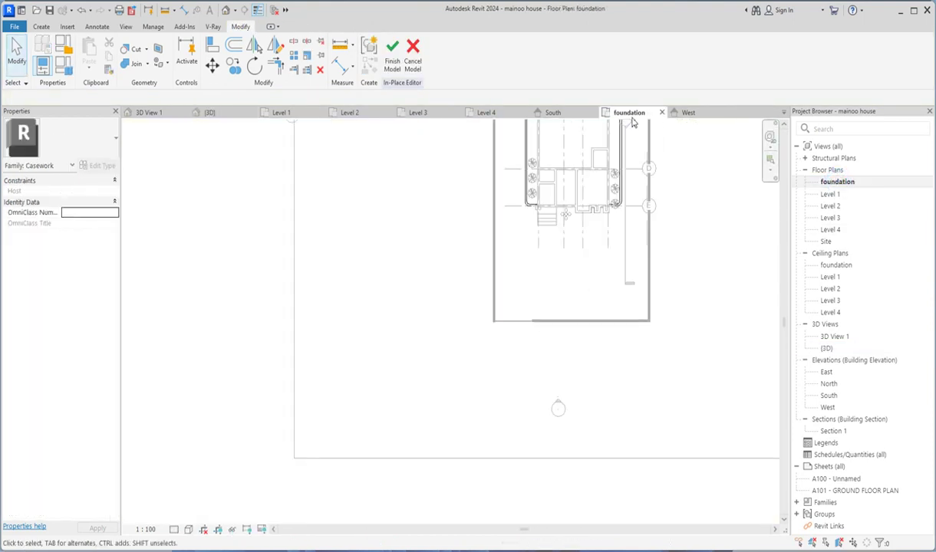
pyautogui.click(616, 169)
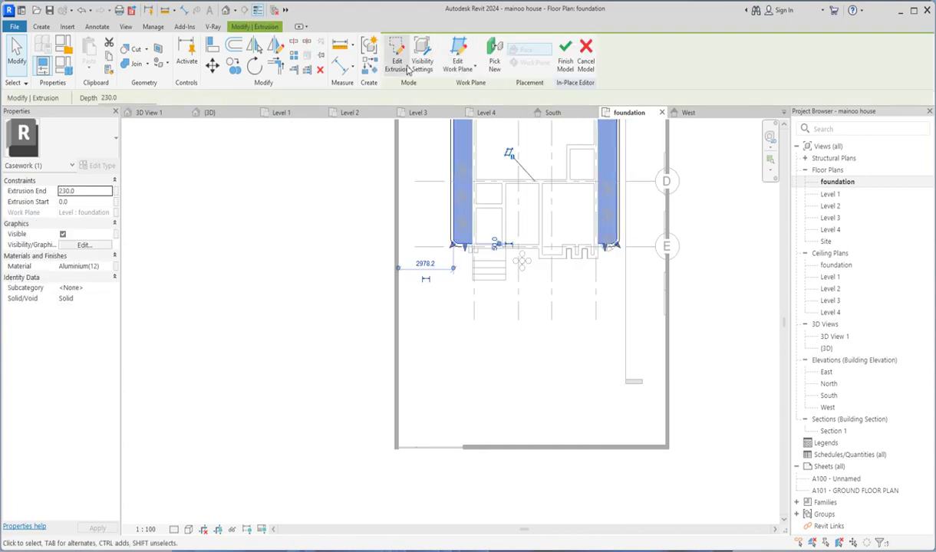
pyautogui.click(380, 54)
pyautogui.scroll(-3, 462, 437)
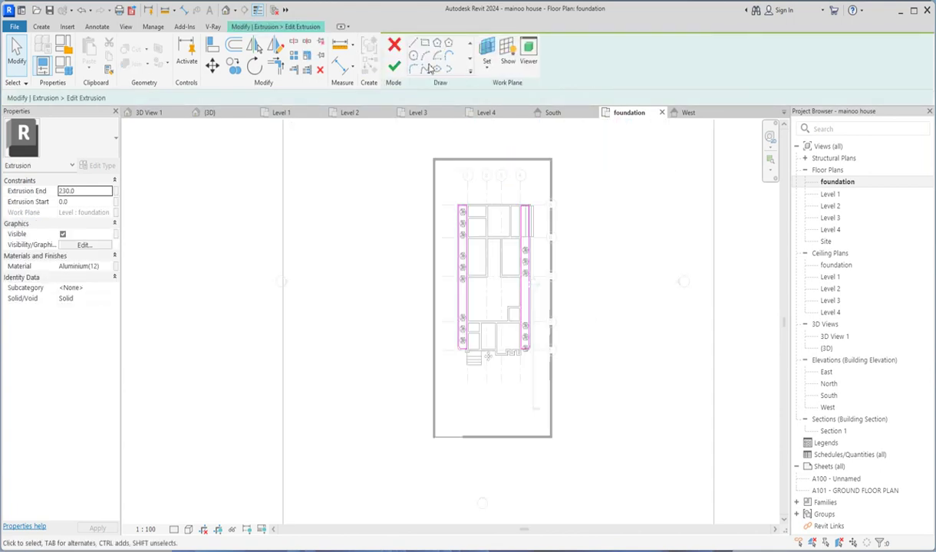
# - Sketch a rectangle about 1800 mm wide against the front house wall, between the stairs and the projecting wall
pyautogui.click(412, 44)
pyautogui.scroll(8, 495, 361)
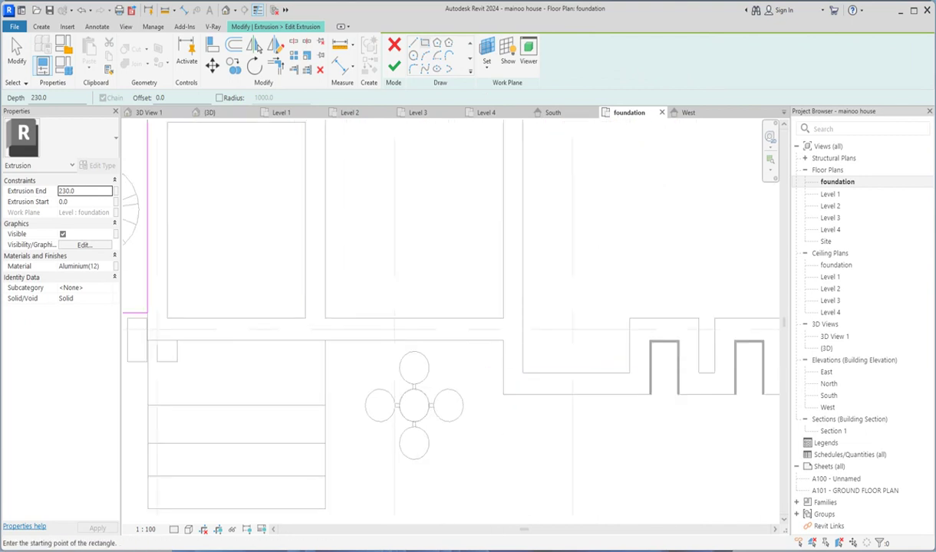
pyautogui.click(503, 340)
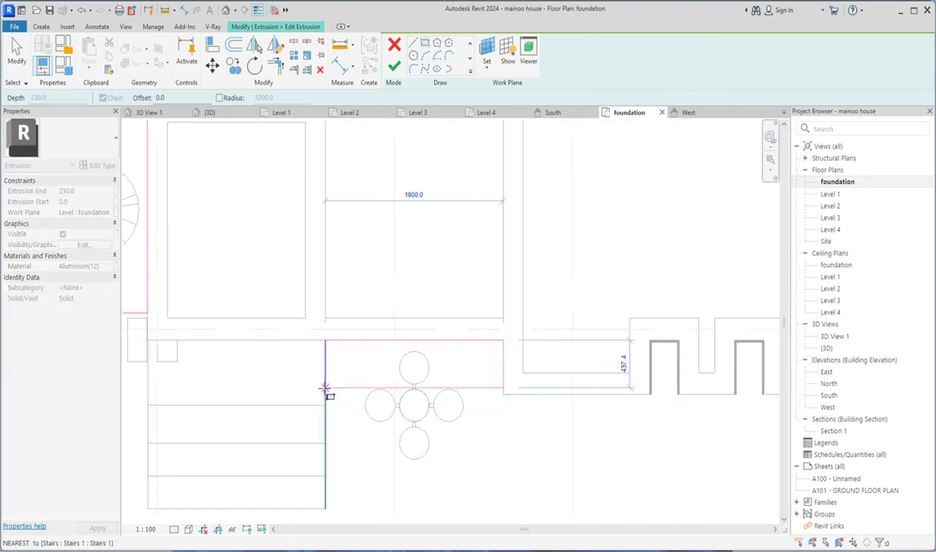
pyautogui.click(324, 392)
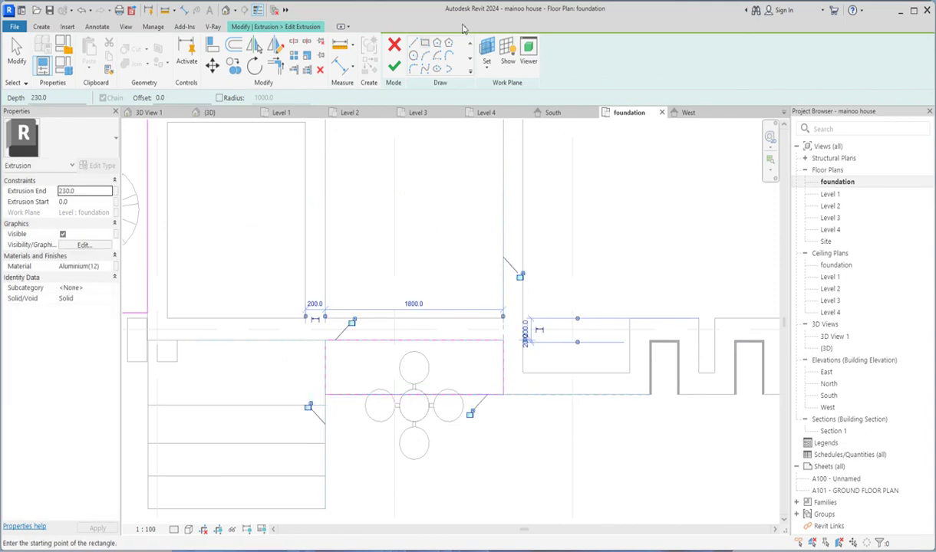
pyautogui.scroll(-3, 468, 121)
pyautogui.scroll(3, 427, 275)
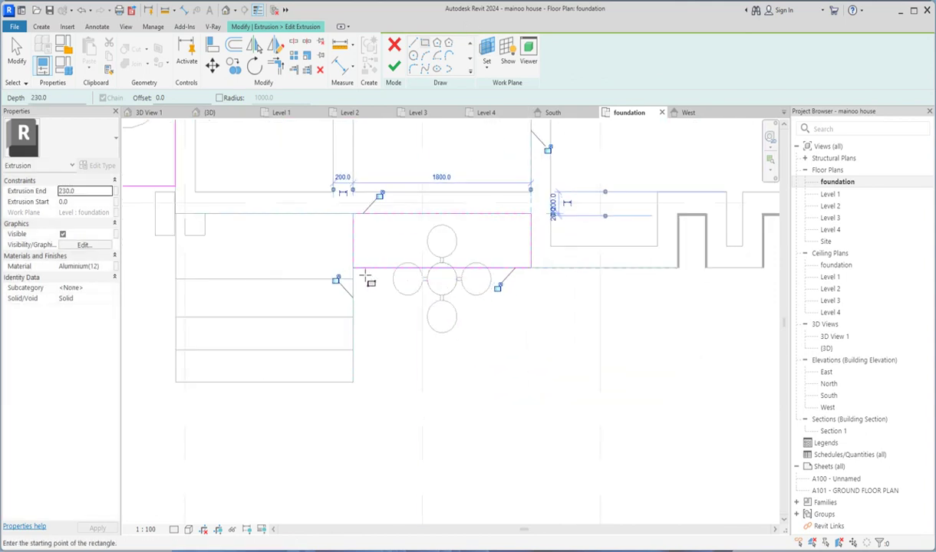
# - Sketch a rectangle about 10857 mm long along the outer face of the front boundary wall, ending at its corner
pyautogui.scroll(-5, 410, 334)
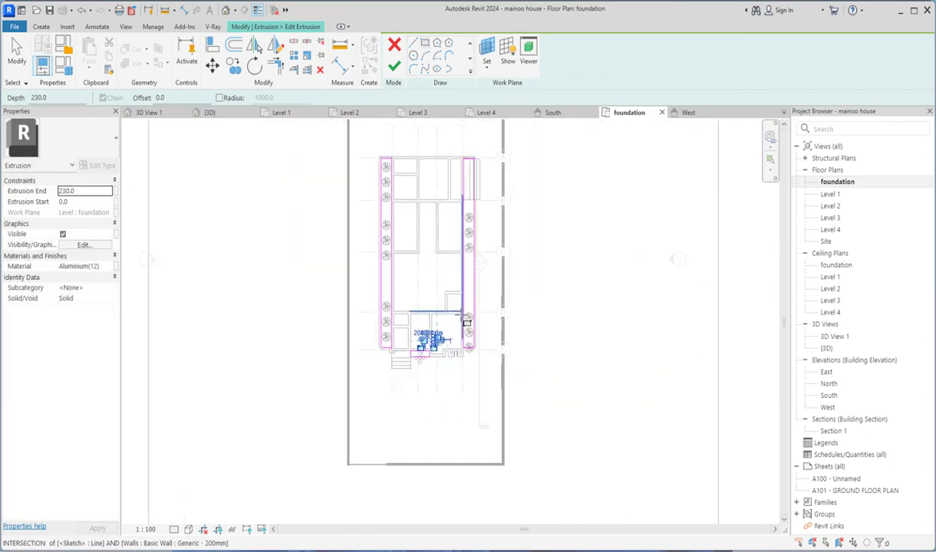
pyautogui.scroll(5, 384, 374)
pyautogui.scroll(2, 427, 325)
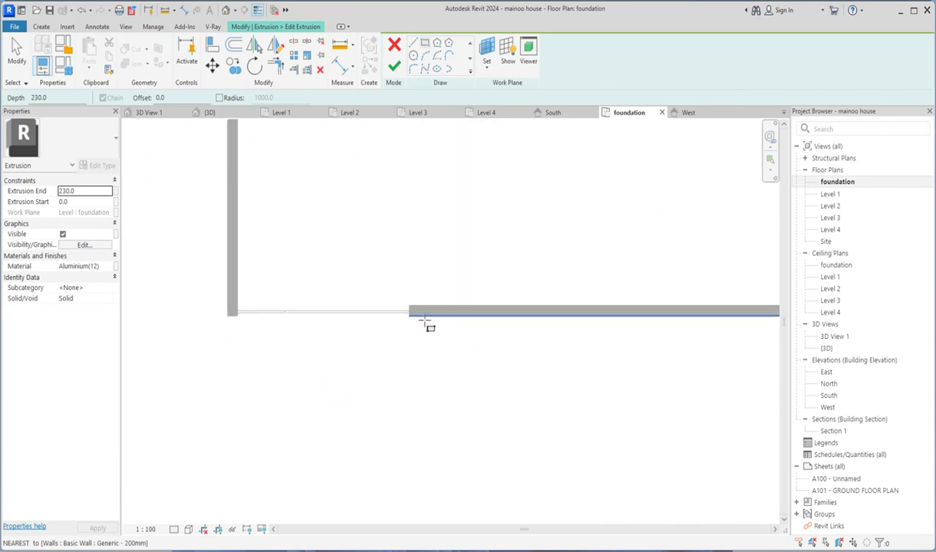
pyautogui.click(425, 316)
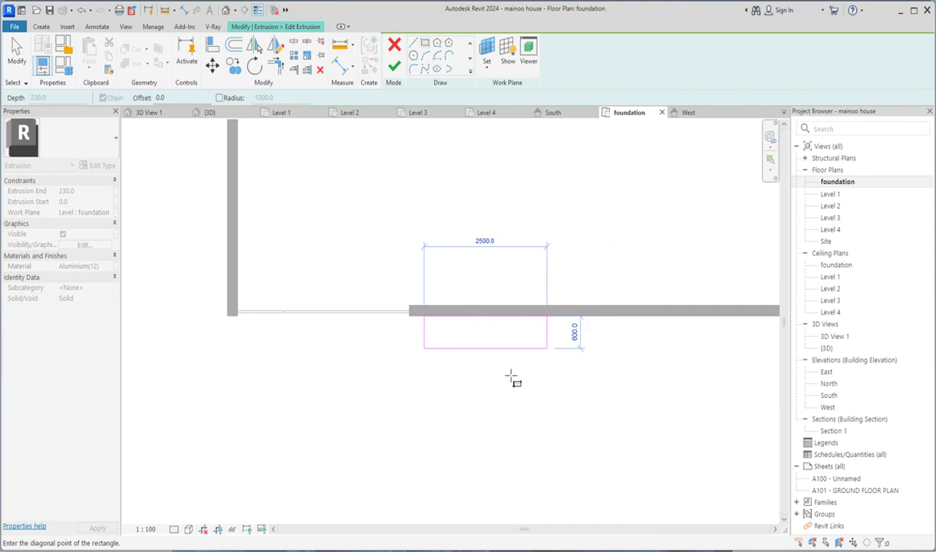
pyautogui.scroll(-2, 512, 375)
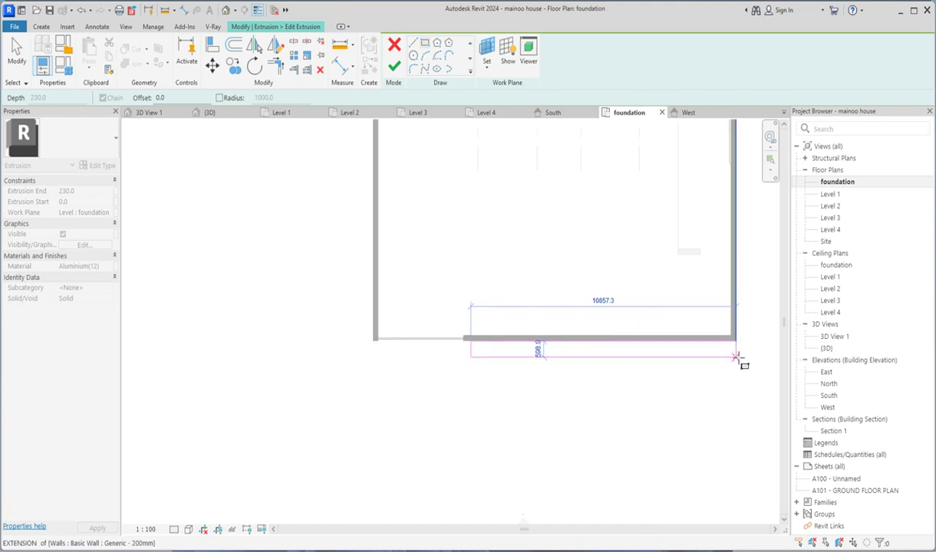
pyautogui.click(735, 357)
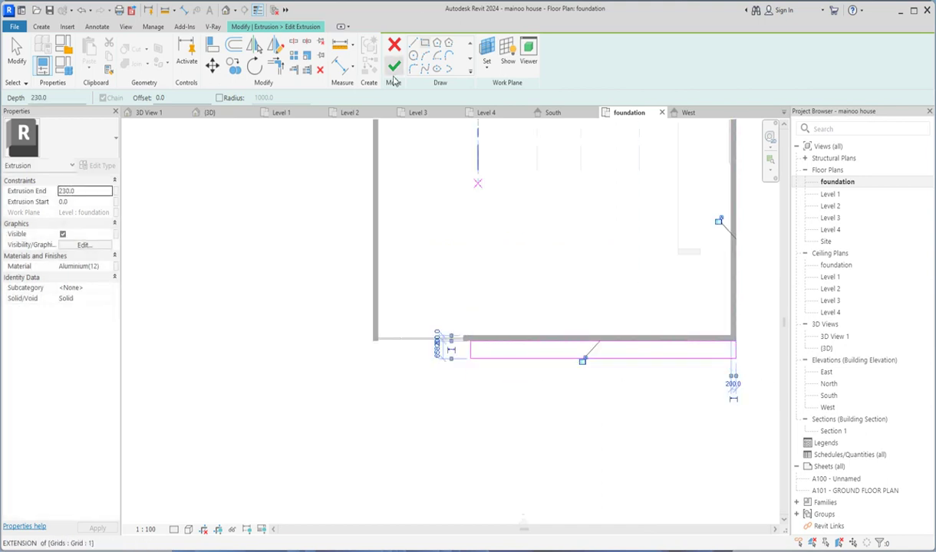
# - Draw a trapezoidal recess on the long rectangle's outer edge, starting with an 800 mm line slanted at 15°
pyautogui.click(413, 46)
pyautogui.scroll(3, 543, 306)
pyautogui.click(431, 387)
pyautogui.scroll(1, 530, 387)
pyautogui.click(531, 387)
pyautogui.click(568, 376)
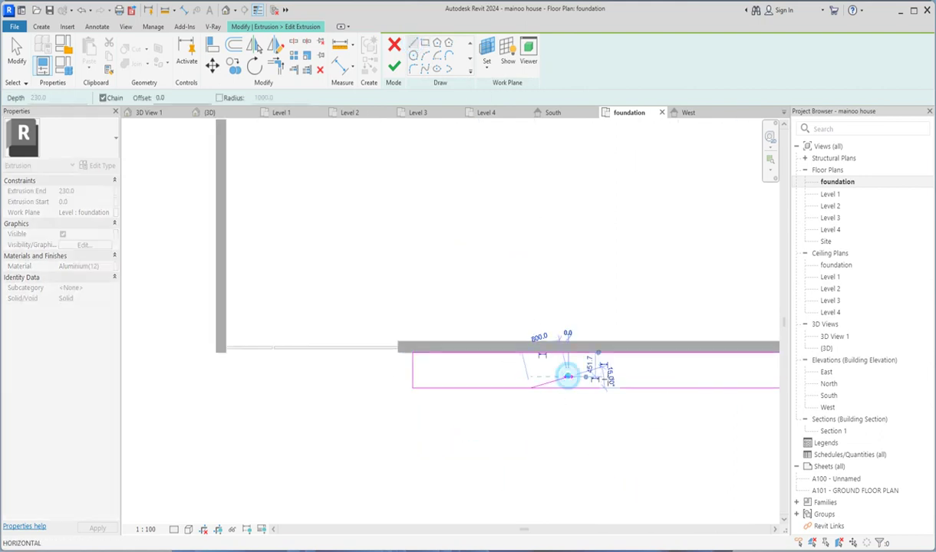
pyautogui.click(662, 377)
pyautogui.press('Escape')
# - Draw a second recess near the boundary corner with an 800 mm slanted line, a 1400 mm horizontal line and a slanted closing line
pyautogui.scroll(-3, 340, 391)
pyautogui.scroll(2, 365, 380)
pyautogui.scroll(1, 406, 392)
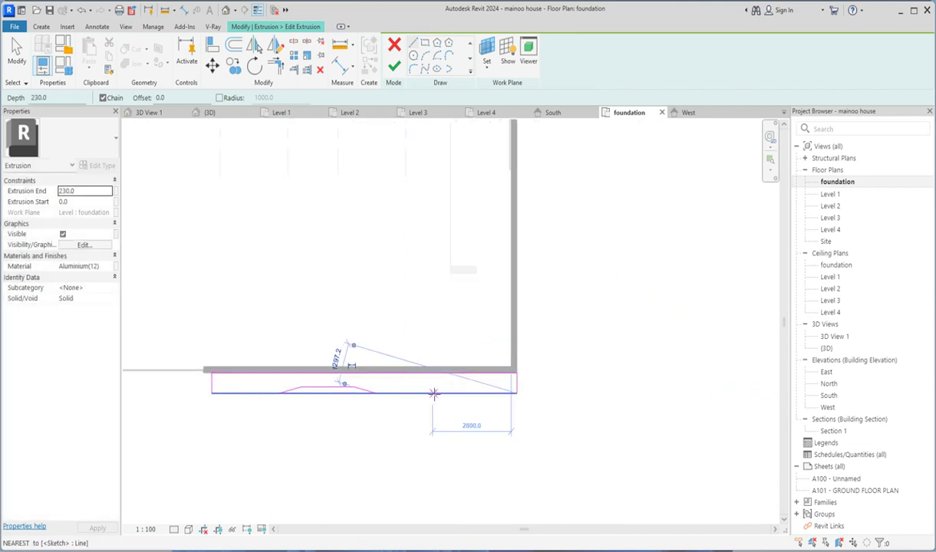
pyautogui.click(435, 394)
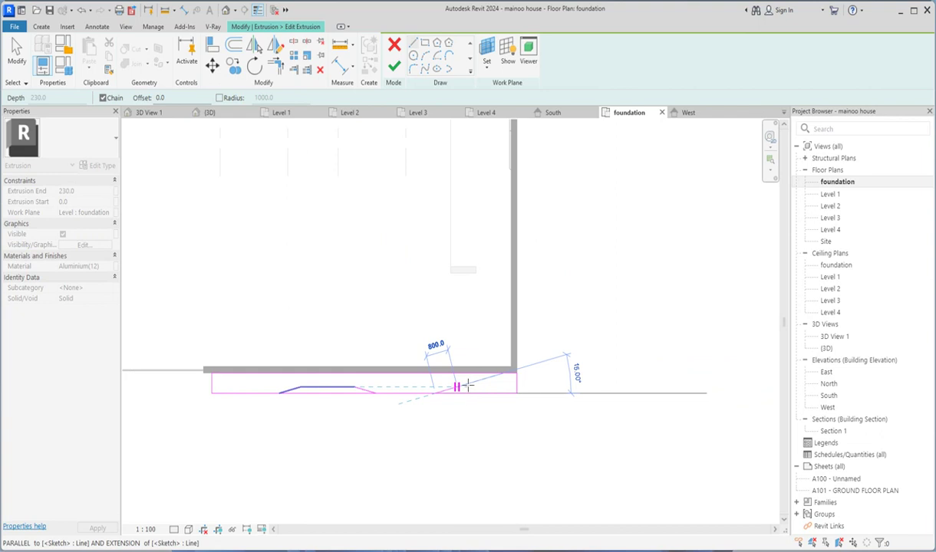
pyautogui.click(496, 384)
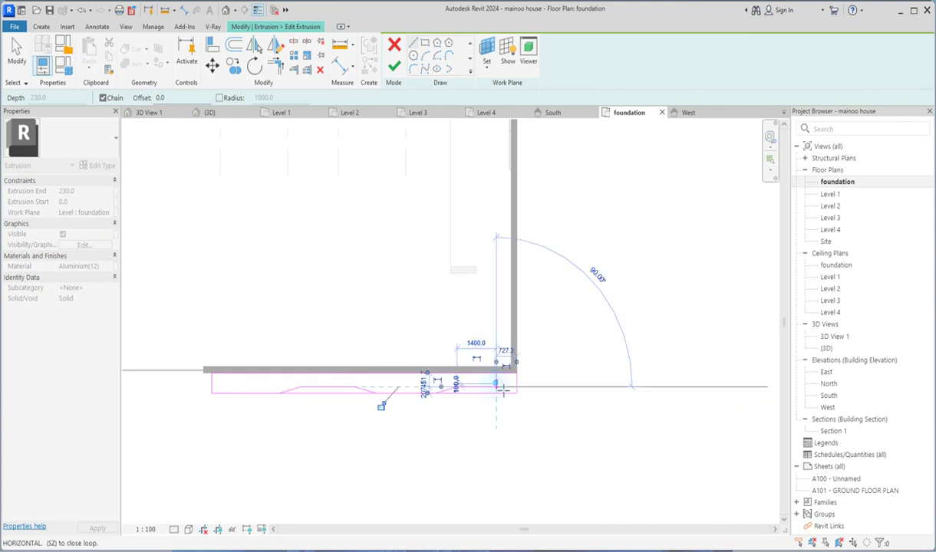
pyautogui.press('Escape')
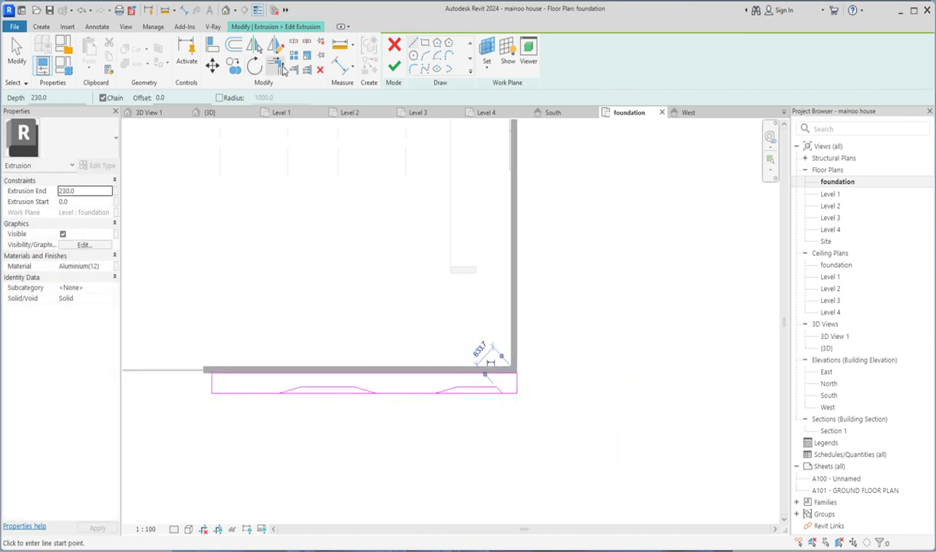
# - Split the long rectangle's outer edge inside the first recess and trim its segments to the slanted recess lines
pyautogui.click(294, 43)
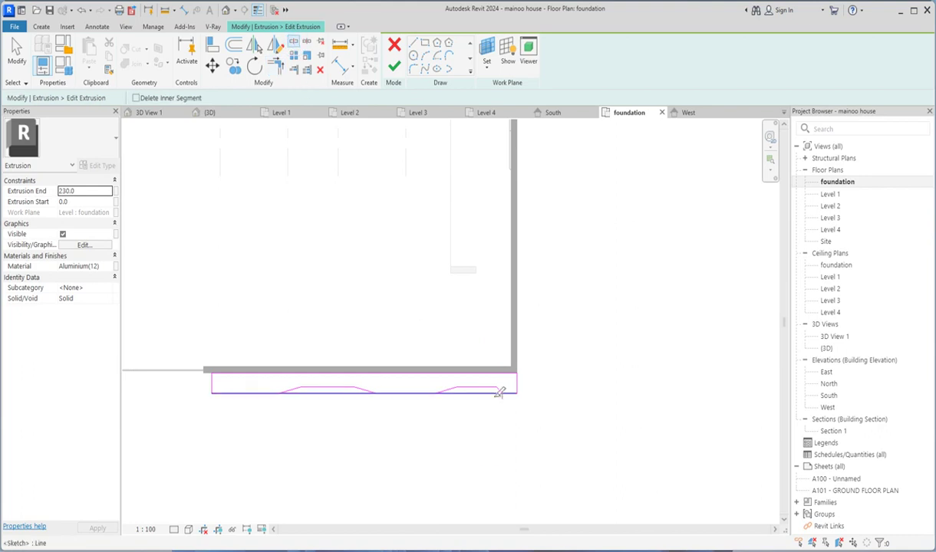
pyautogui.click(313, 392)
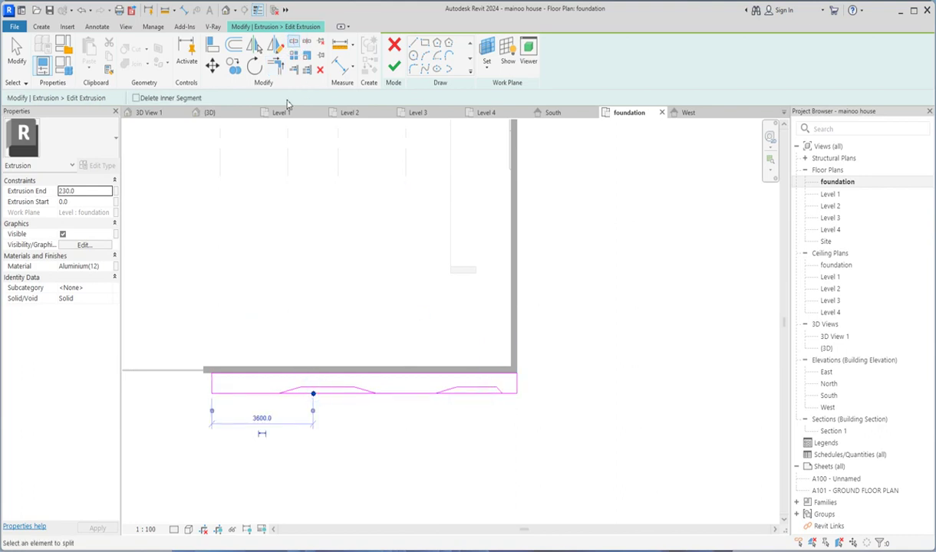
pyautogui.press('Escape')
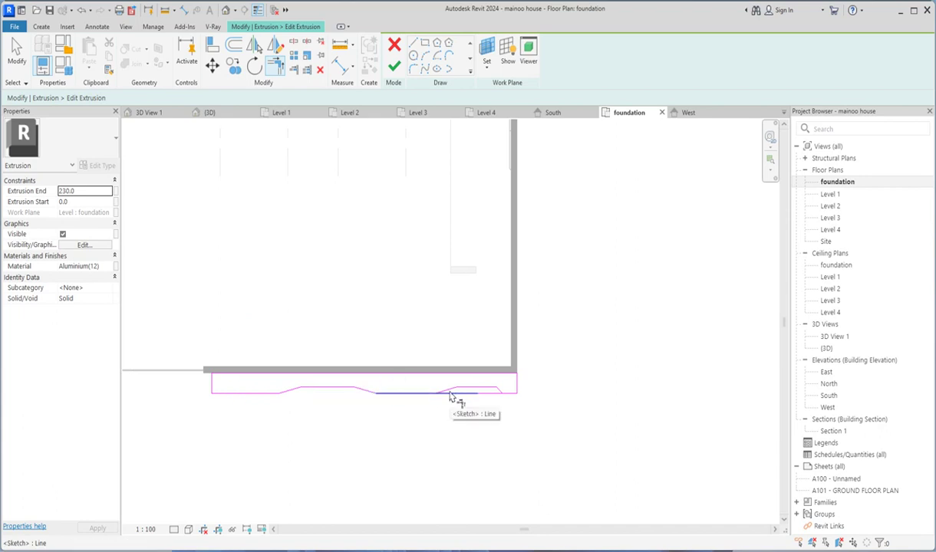
pyautogui.press('t')
pyautogui.press('r')
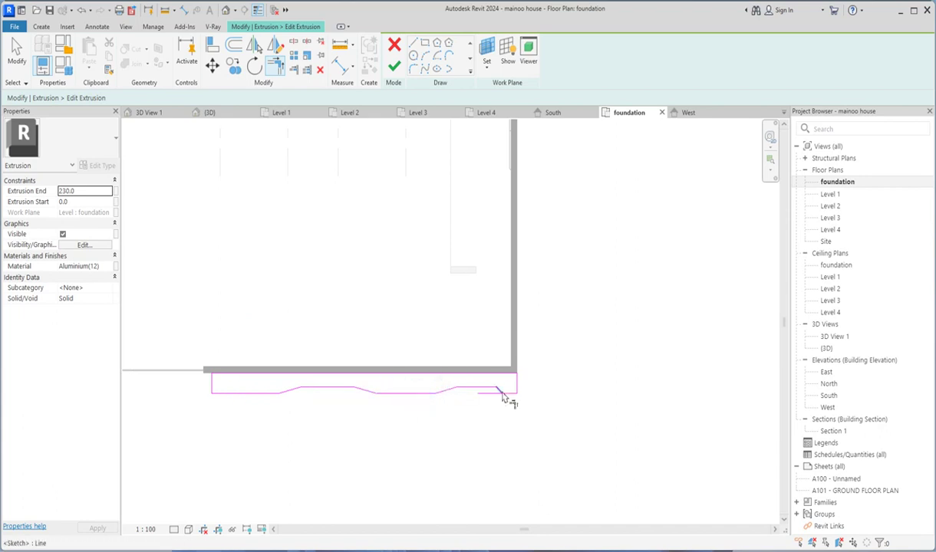
# - Trim the leftover outer edge at the second recess's slanted closing line near the boundary corner and finish the bed's sketch
pyautogui.scroll(3, 501, 396)
pyautogui.rightClick(503, 371)
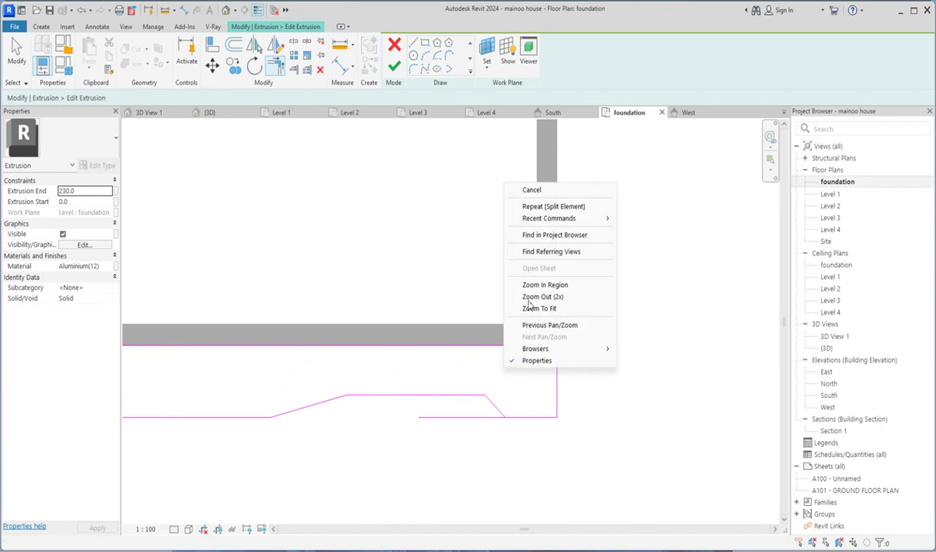
pyautogui.click(498, 185)
pyautogui.rightClick(491, 181)
pyautogui.click(488, 184)
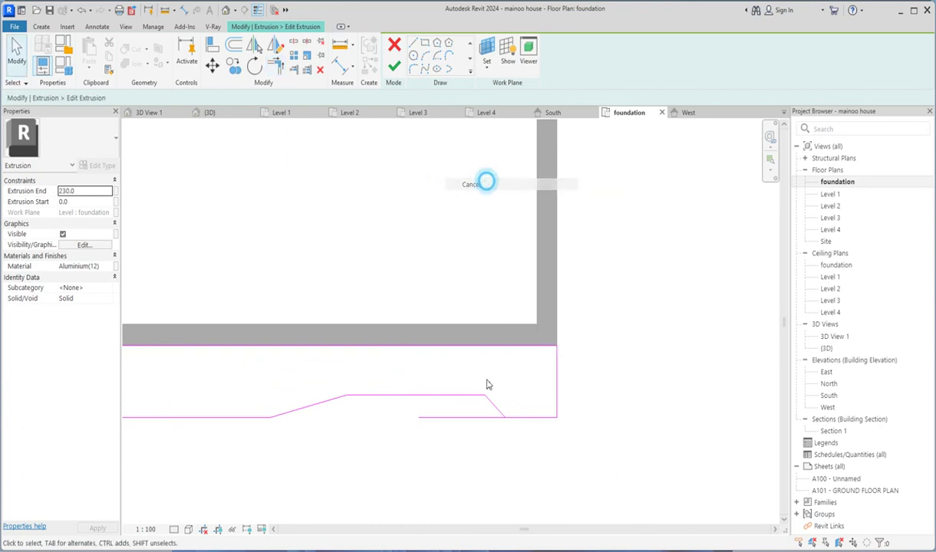
pyautogui.click(495, 406)
pyautogui.moveTo(506, 418); pyautogui.dragTo(529, 417)
pyautogui.click(275, 68)
pyautogui.click(508, 405)
pyautogui.click(540, 415)
pyautogui.click(388, 61)
pyautogui.scroll(-5, 438, 276)
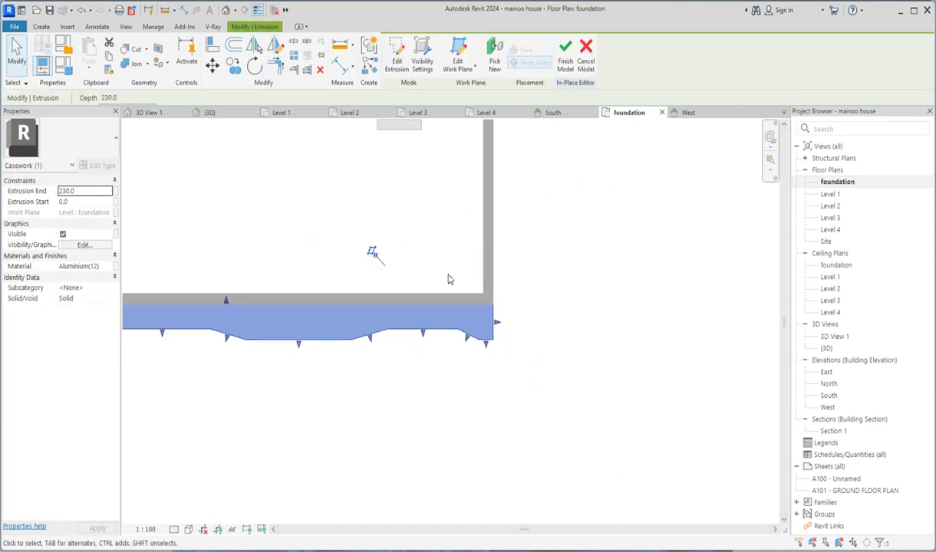
pyautogui.click(434, 401)
# - Edit the 200 mm bed border extrusion and add a line offset 100 mm outward from the front edge of the bed beside the stairs
pyautogui.scroll(4, 401, 297)
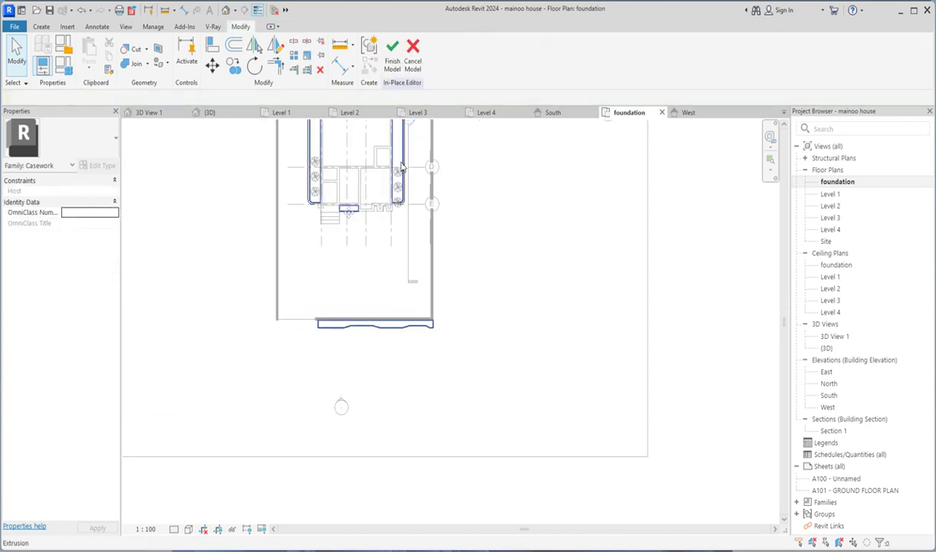
pyautogui.click(407, 146)
pyautogui.click(394, 65)
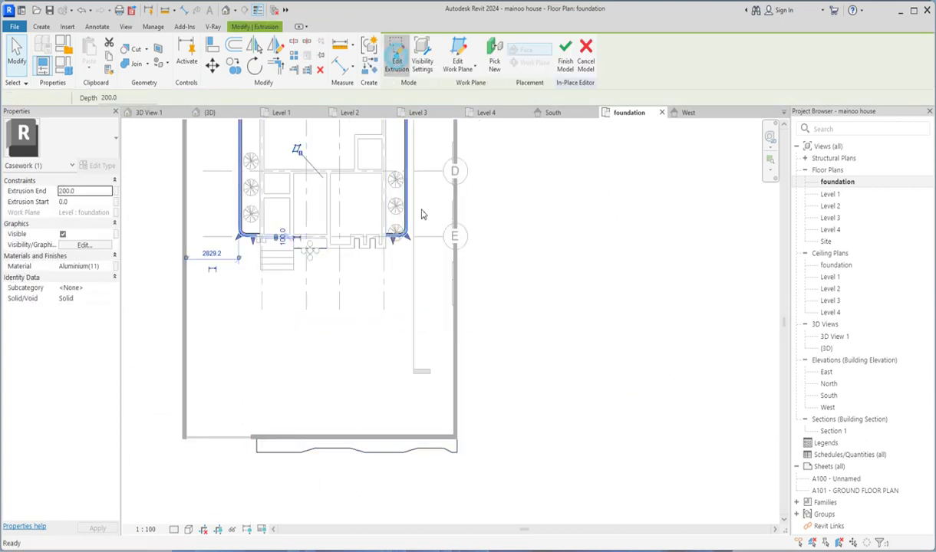
pyautogui.scroll(3, 307, 201)
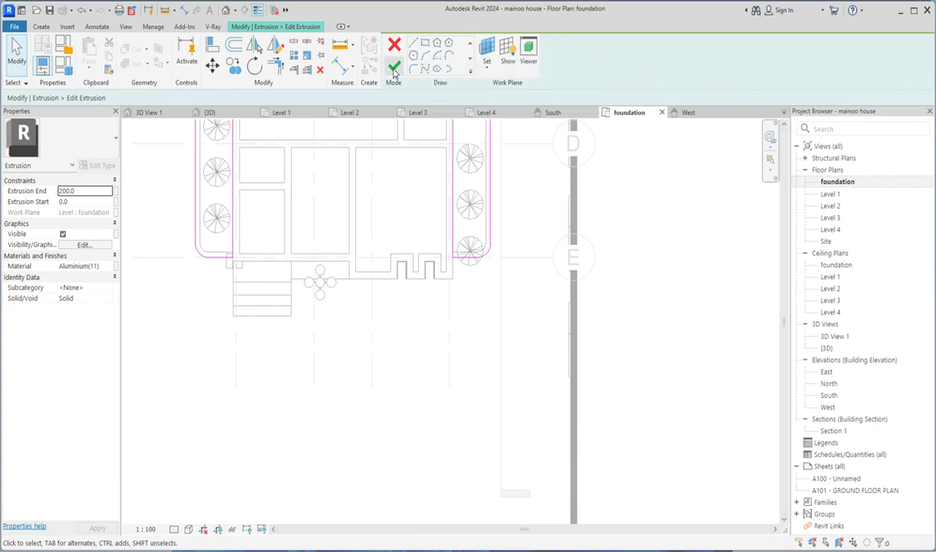
pyautogui.click(438, 68)
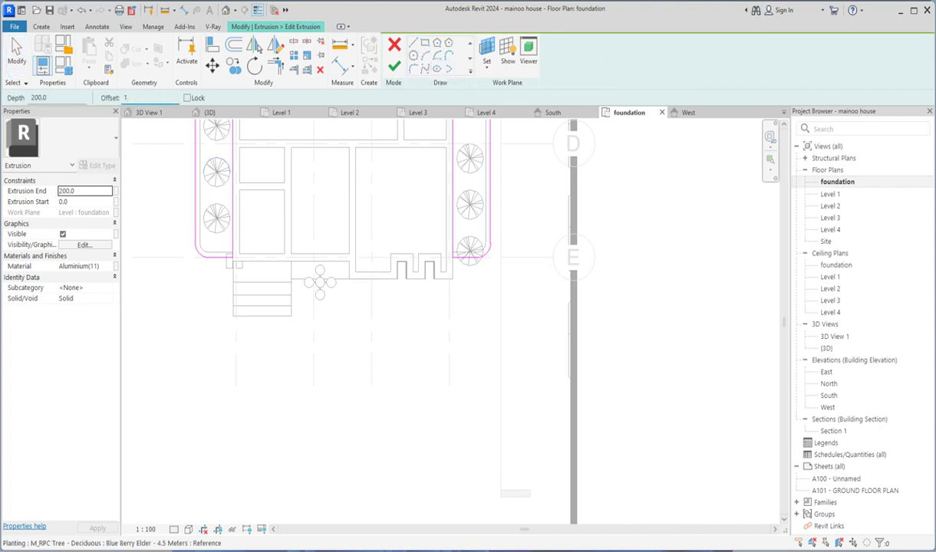
pyautogui.write('100')
pyautogui.scroll(4, 339, 284)
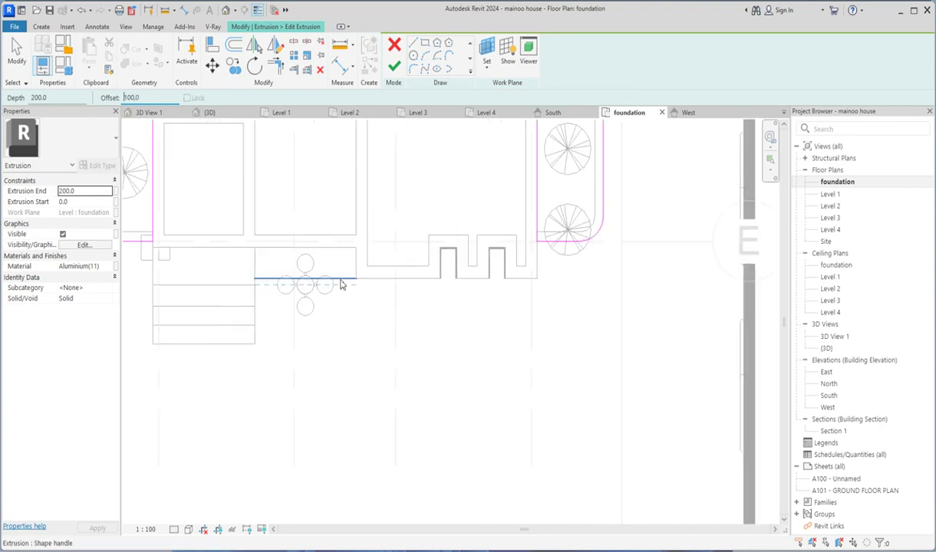
pyautogui.click(347, 284)
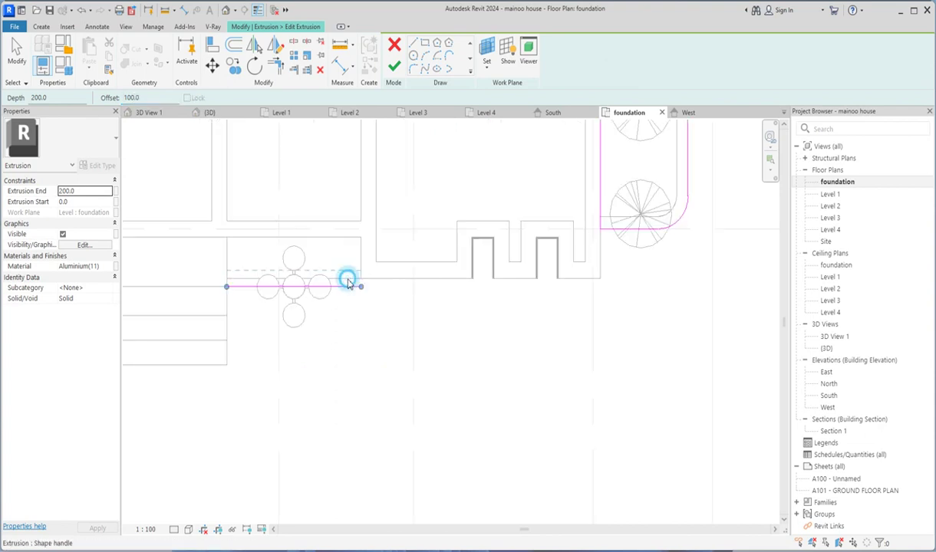
pyautogui.scroll(-2, 405, 344)
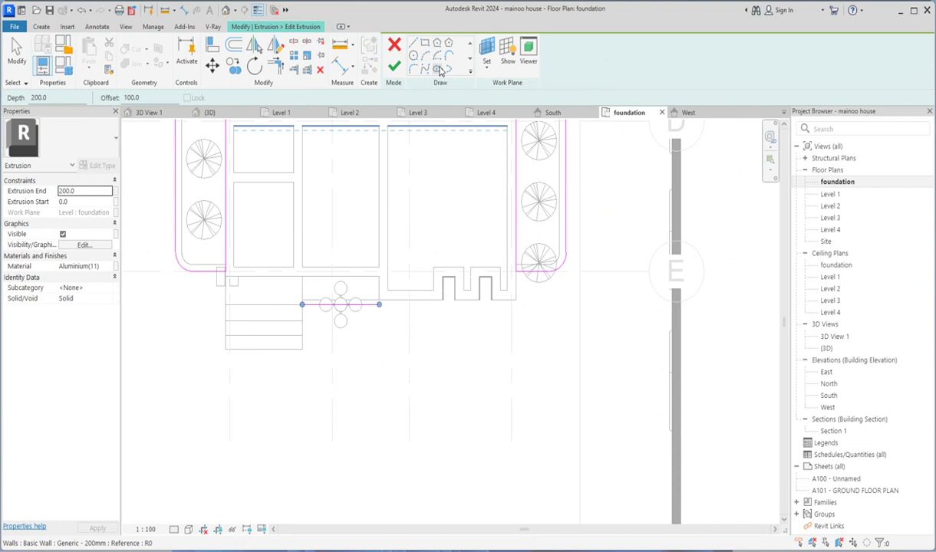
# - Close the thin border outline beside the stairs with lines drawn at 0 offset along the bed's front edge
pyautogui.click(415, 44)
pyautogui.scroll(3, 303, 305)
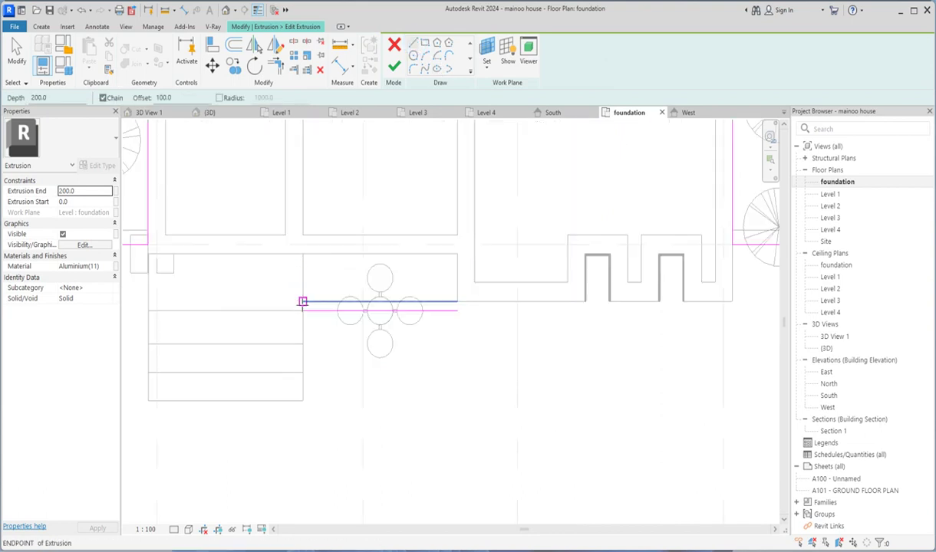
pyautogui.click(302, 312)
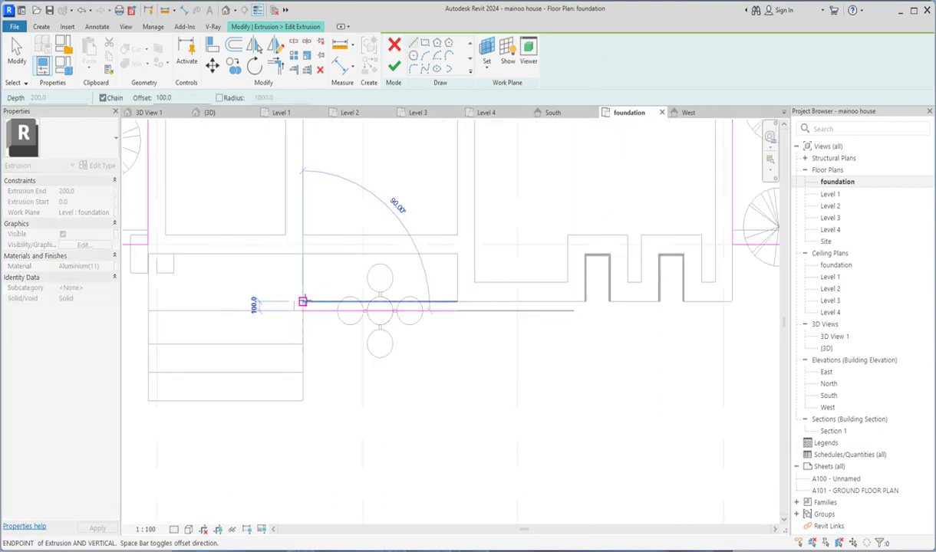
pyautogui.press('Escape')
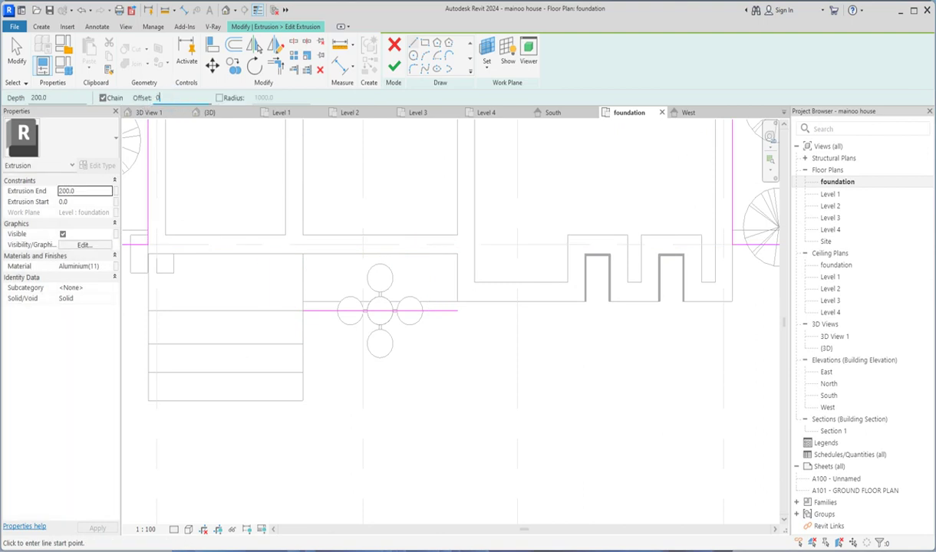
pyautogui.click(304, 310)
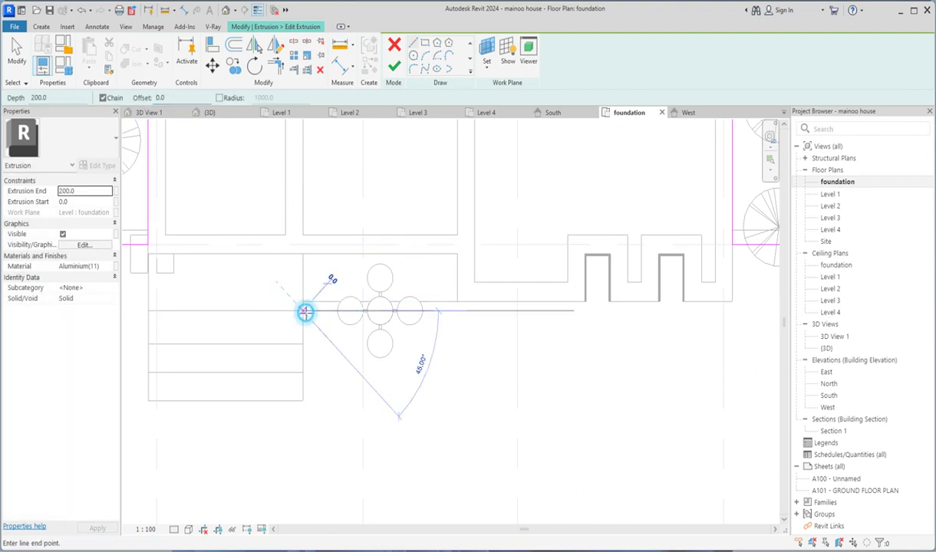
pyautogui.click(457, 300)
pyautogui.press('Escape')
pyautogui.scroll(-2, 493, 313)
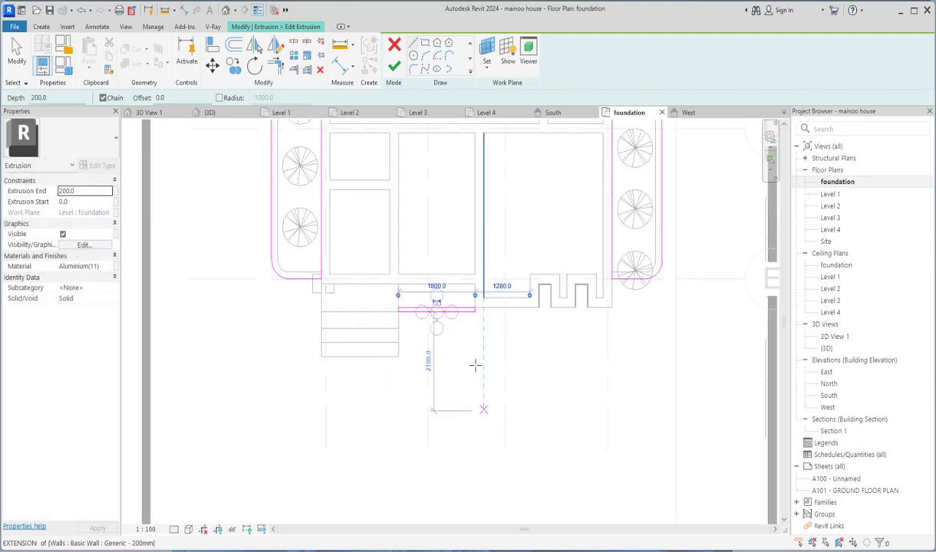
# - Trace the boundary bed's outer edge with lines offset 100 mm outward, from its gate end around the first recess
pyautogui.scroll(-2, 475, 365)
pyautogui.click(470, 72)
pyautogui.click(434, 70)
pyautogui.scroll(8, 453, 188)
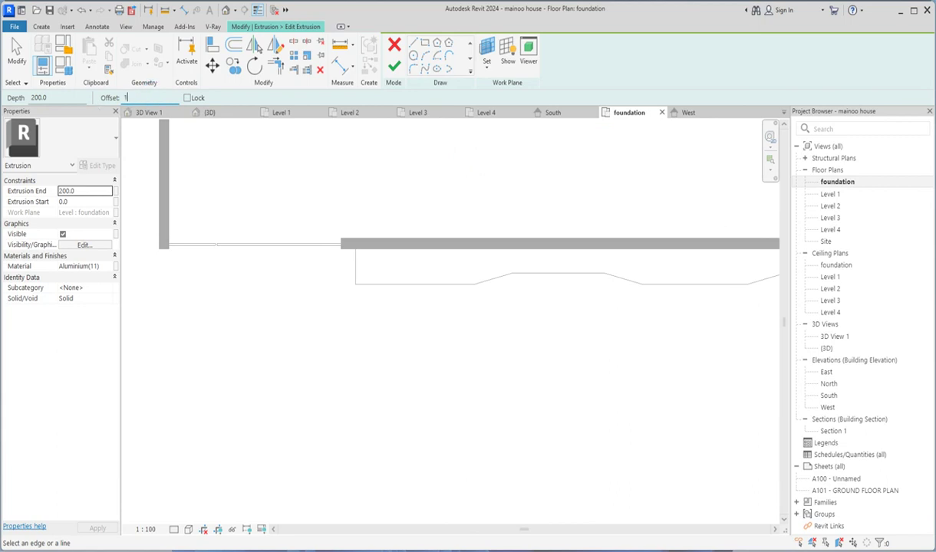
pyautogui.click(435, 287)
pyautogui.click(494, 281)
pyautogui.click(542, 279)
pyautogui.click(644, 282)
pyautogui.click(679, 283)
# - Continue the 100 mm offset lines around the second recess and along both short ends of the boundary bed
pyautogui.scroll(-2, 648, 302)
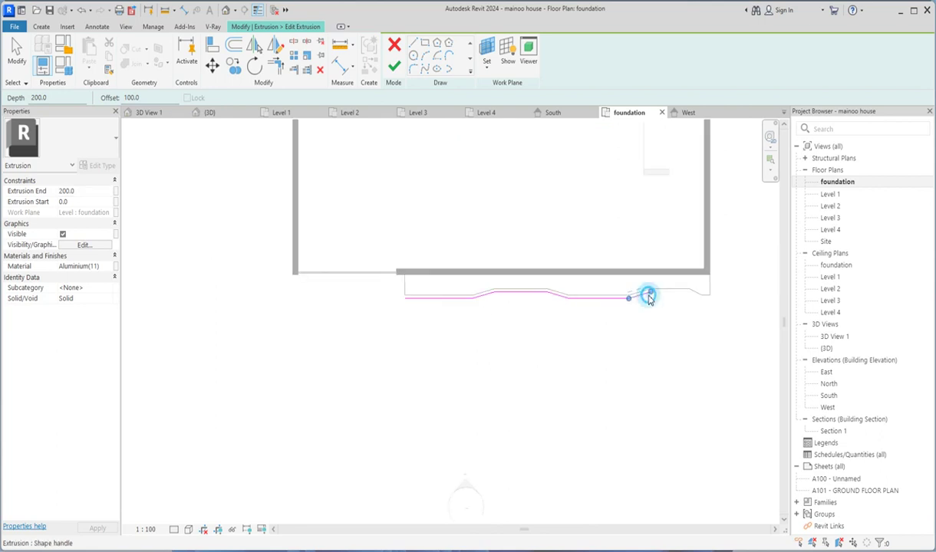
pyautogui.scroll(3, 652, 295)
pyautogui.click(662, 289)
pyautogui.click(728, 298)
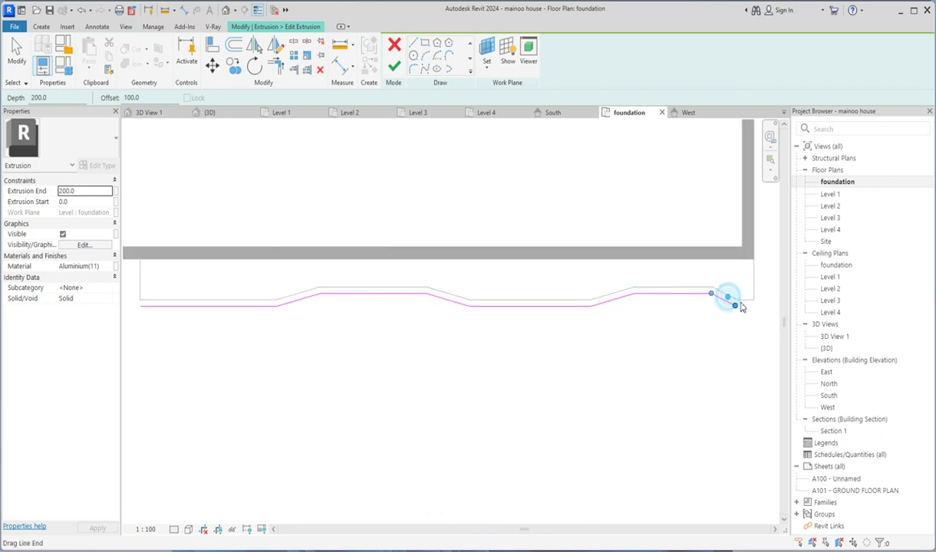
pyautogui.click(754, 284)
pyautogui.scroll(-2, 384, 326)
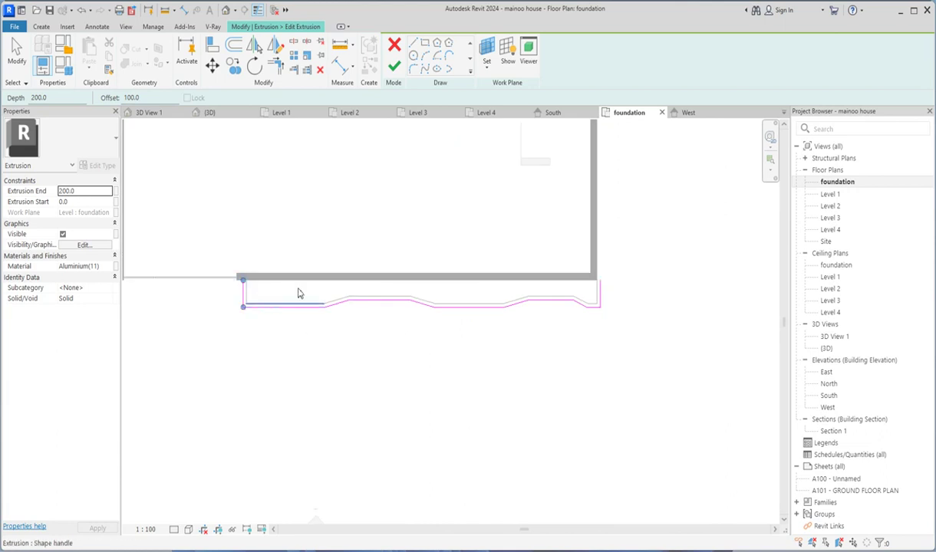
# - Close the border outline with a 0 offset line along the boundary wall's outer face and finish the extrusion sketch
pyautogui.click(414, 44)
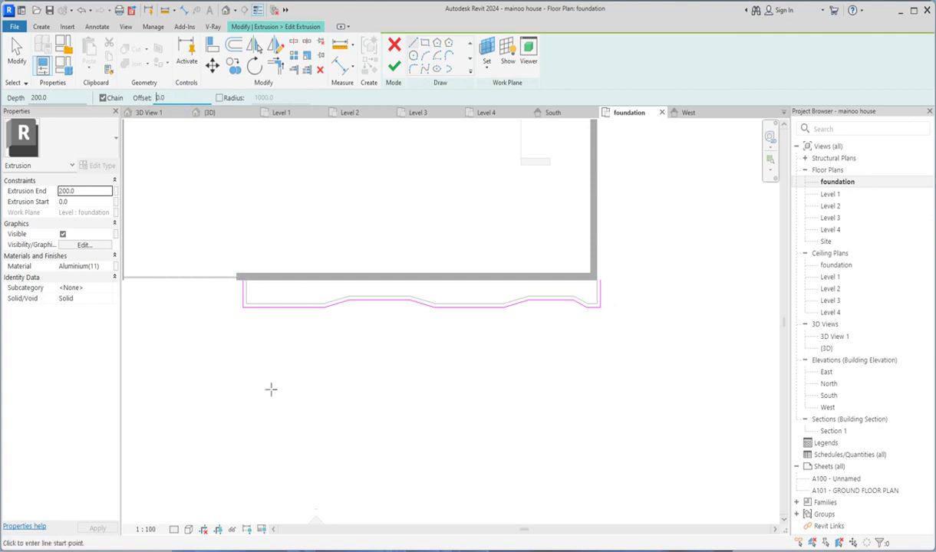
pyautogui.scroll(2, 244, 273)
pyautogui.click(242, 273)
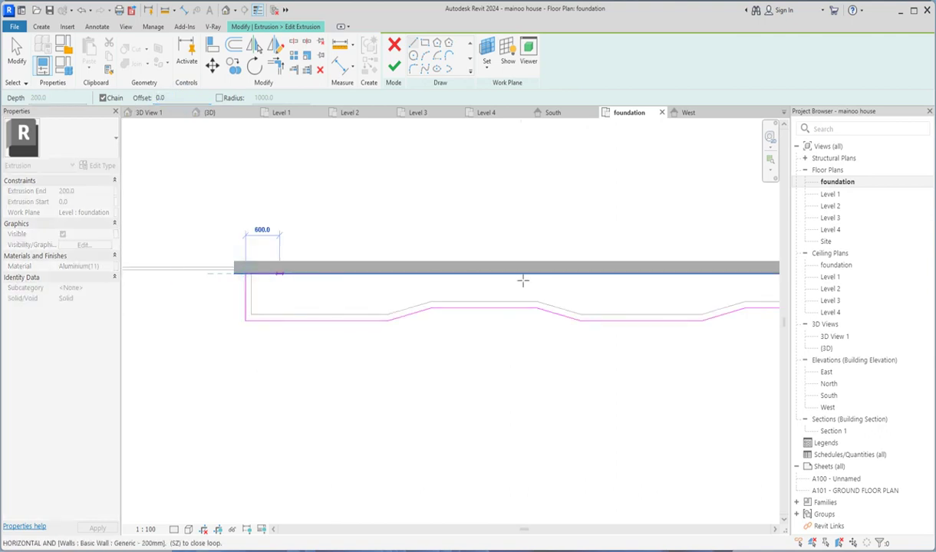
pyautogui.scroll(-2, 279, 273)
pyautogui.click(571, 278)
pyautogui.scroll(2, 585, 289)
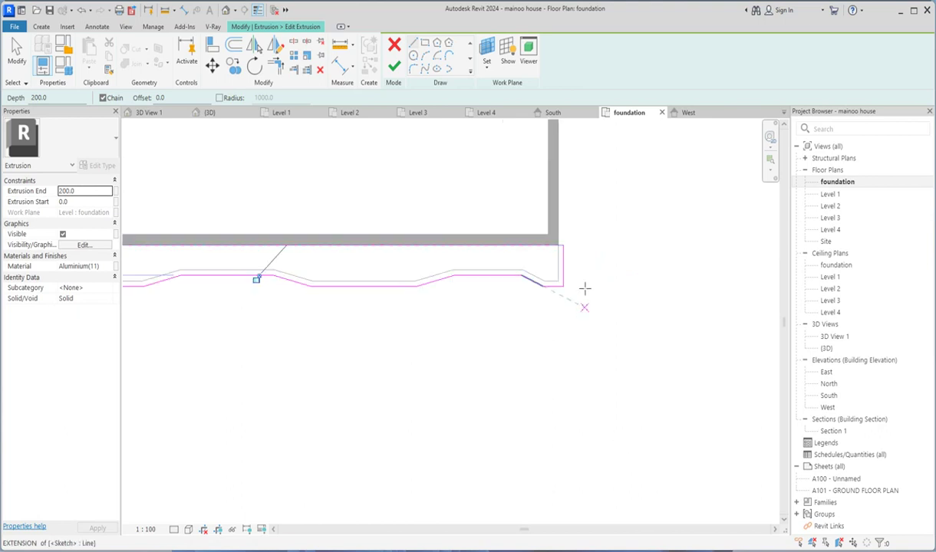
pyautogui.click(274, 66)
pyautogui.click(577, 267)
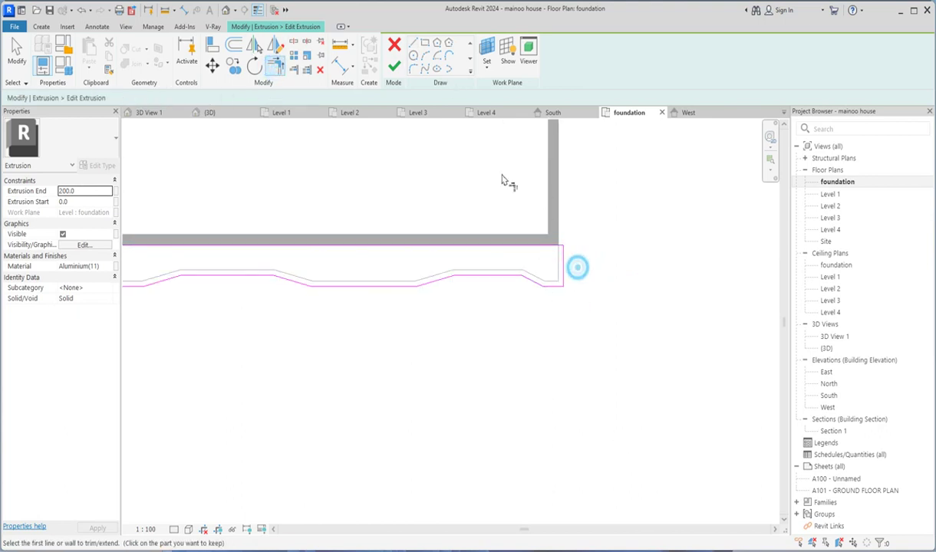
pyautogui.click(394, 67)
pyautogui.scroll(-1, 661, 359)
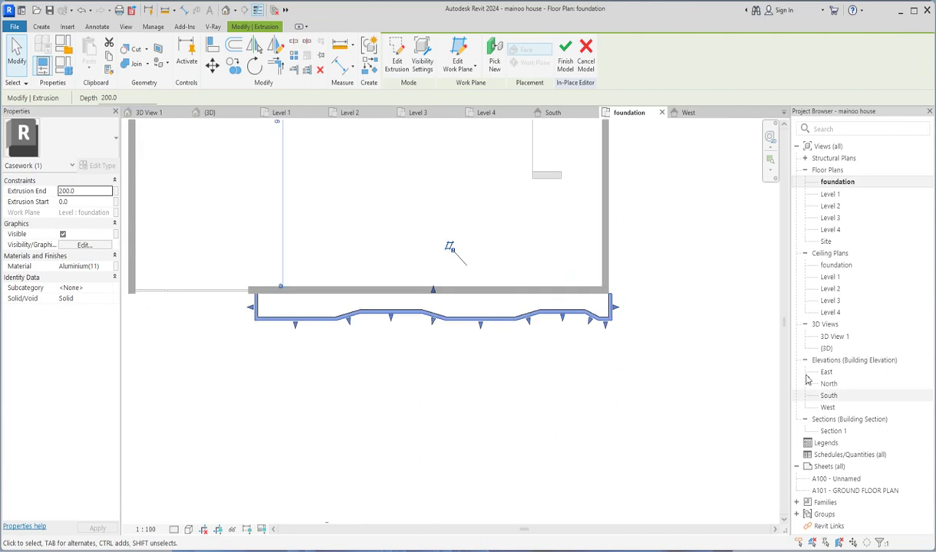
# - Check the new beds and borders in the {3D} view and finish the in-place model
pyautogui.doubleClick(825, 348)
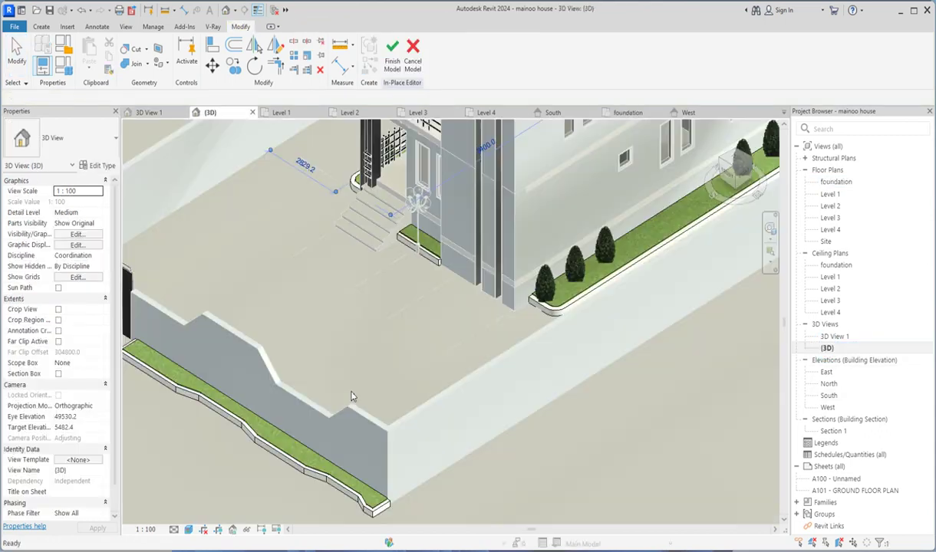
pyautogui.scroll(-2, 512, 432)
pyautogui.click(266, 412)
pyautogui.scroll(5, 266, 412)
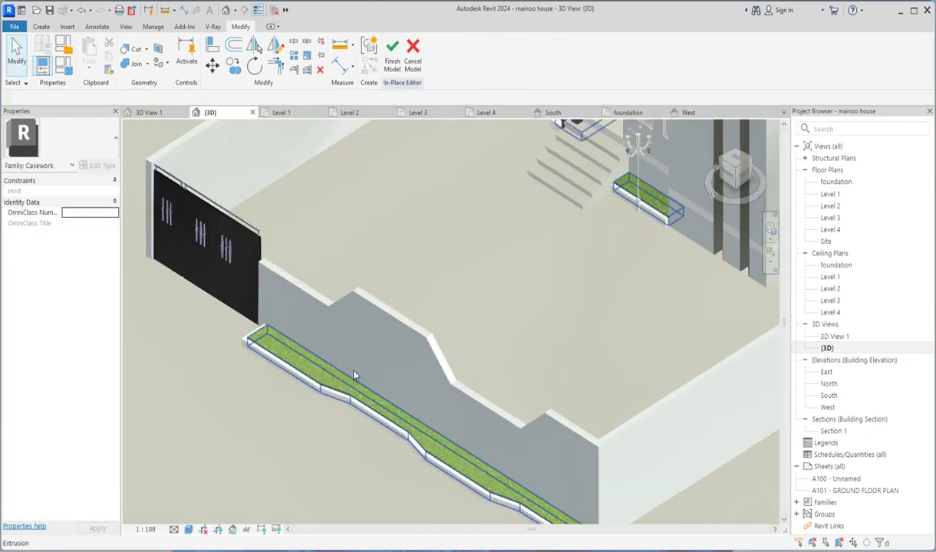
pyautogui.scroll(-3, 442, 322)
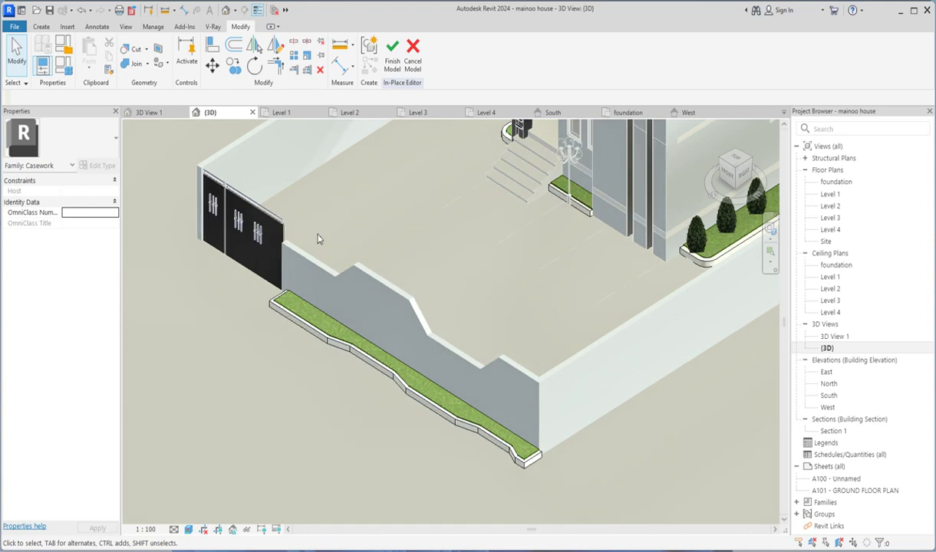
pyautogui.scroll(-2, 509, 341)
pyautogui.scroll(2, 349, 290)
pyautogui.scroll(-2, 428, 310)
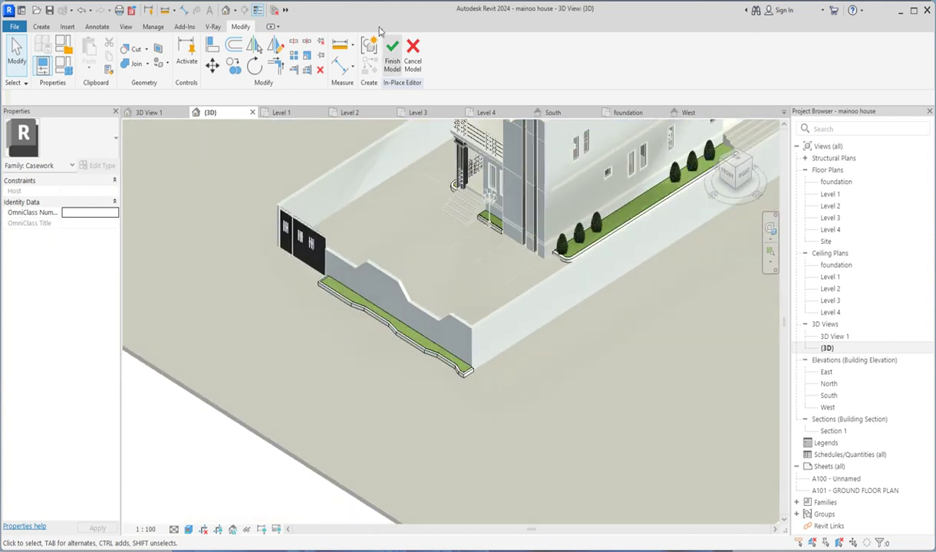
pyautogui.click(391, 51)
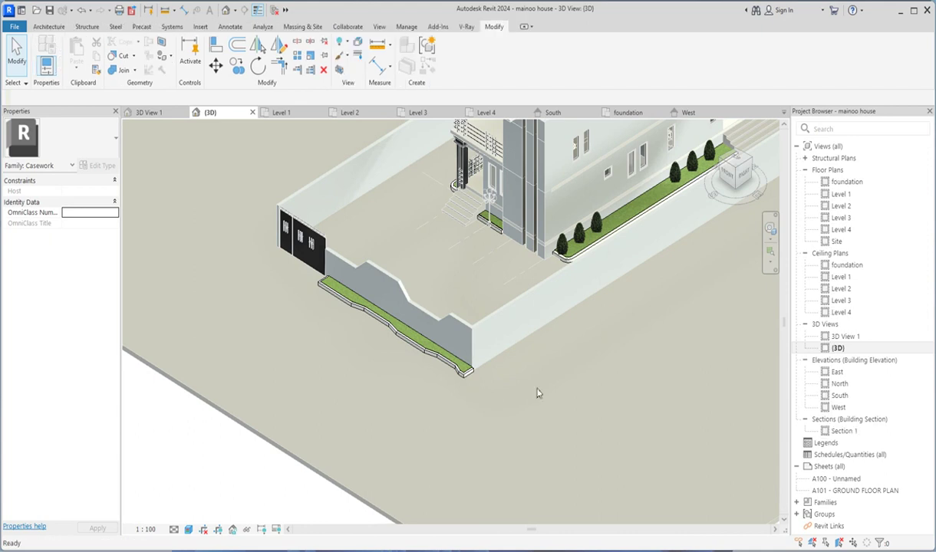
# - Begin a Glass Panel - Bottom Fill railing by sketch path on the Level 1 plan, beside the front boundary wall
pyautogui.doubleClick(840, 195)
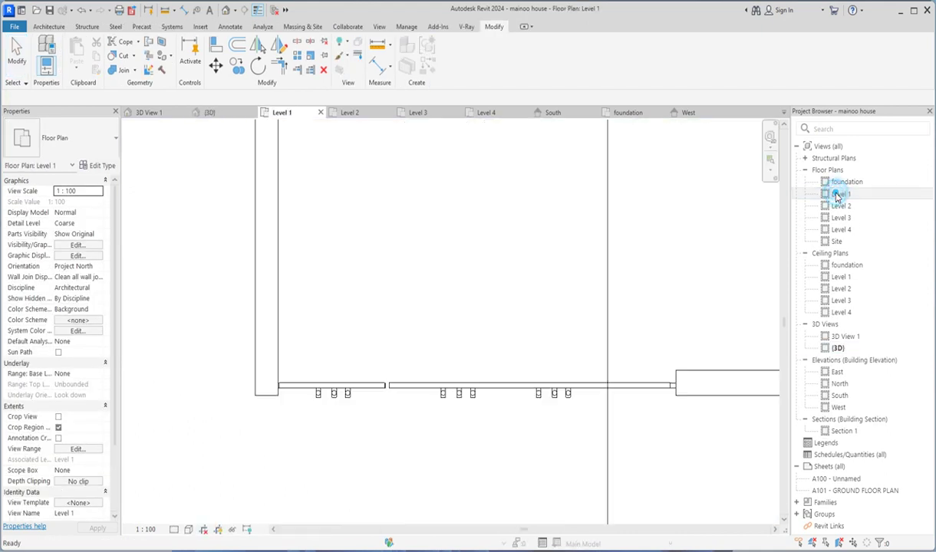
pyautogui.click(46, 27)
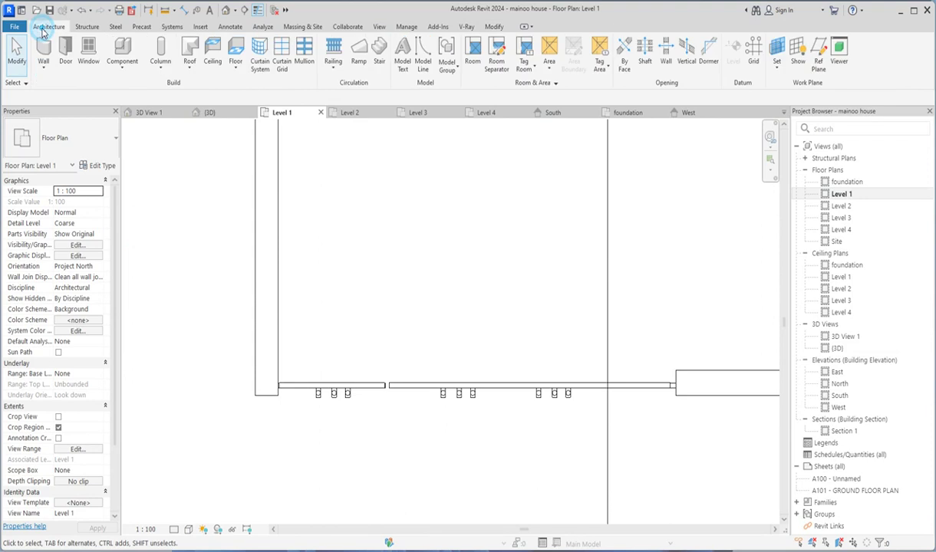
pyautogui.click(330, 71)
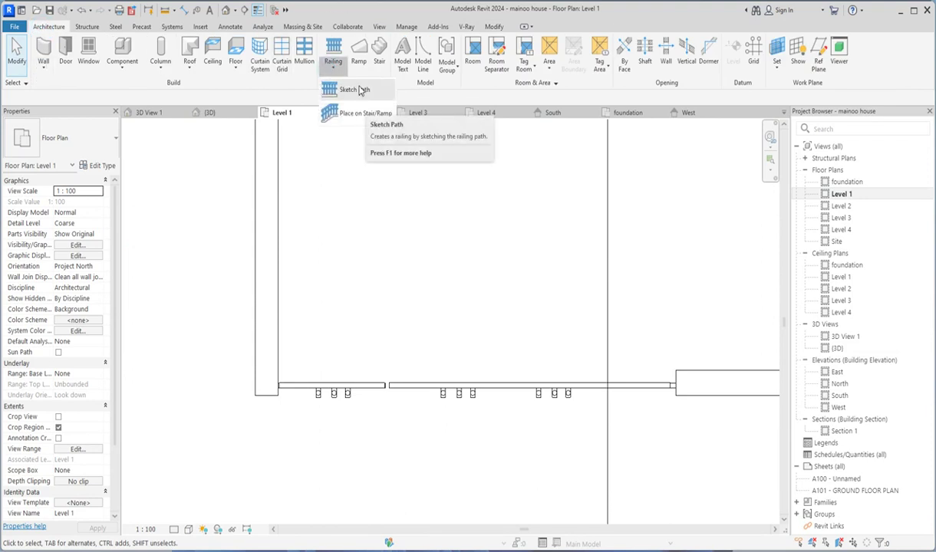
pyautogui.click(357, 90)
pyautogui.scroll(-3, 384, 322)
pyautogui.scroll(-2, 370, 320)
pyautogui.scroll(5, 756, 332)
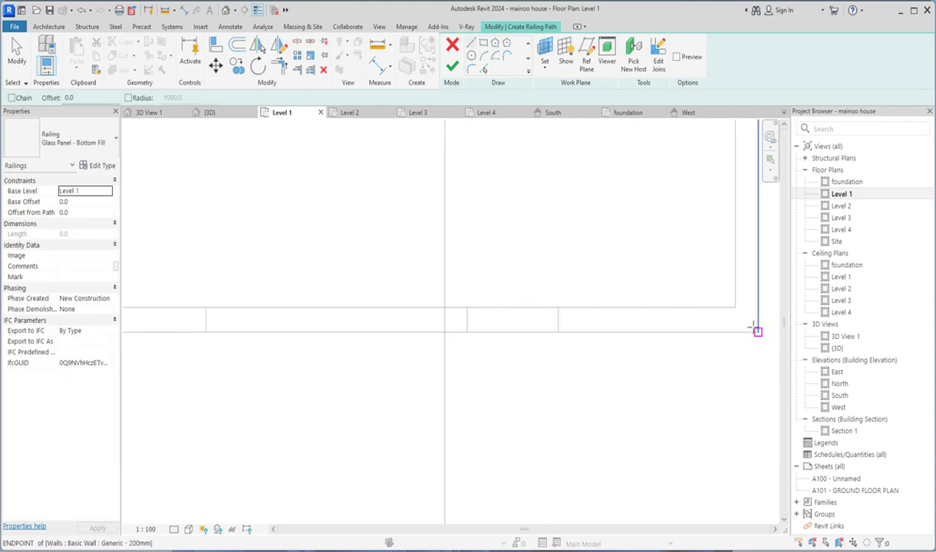
# - Sketch one straight railing path along the front boundary wall's centre, between its gate end and outer corner face, and finish the sketch
pyautogui.click(746, 320)
pyautogui.scroll(-2, 691, 326)
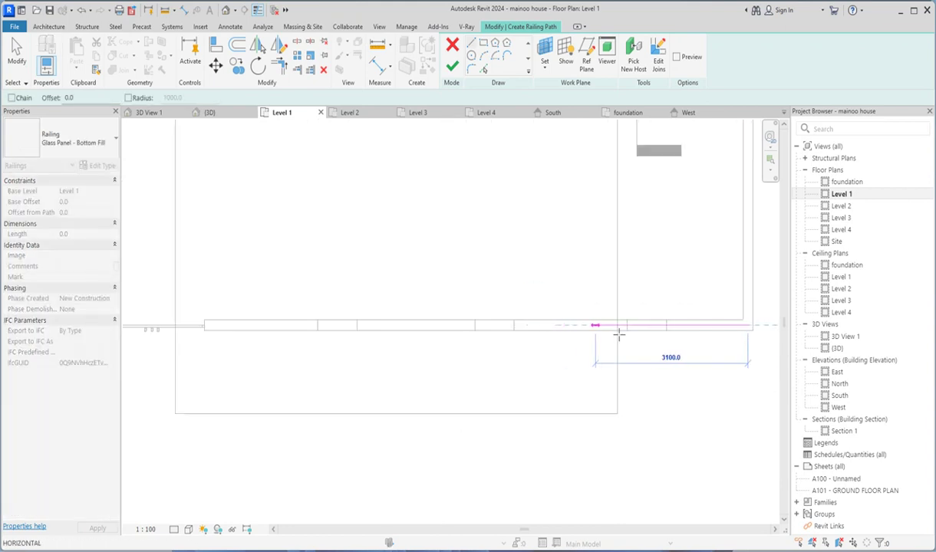
pyautogui.scroll(-2, 529, 334)
pyautogui.scroll(-1, 426, 337)
pyautogui.scroll(2, 406, 328)
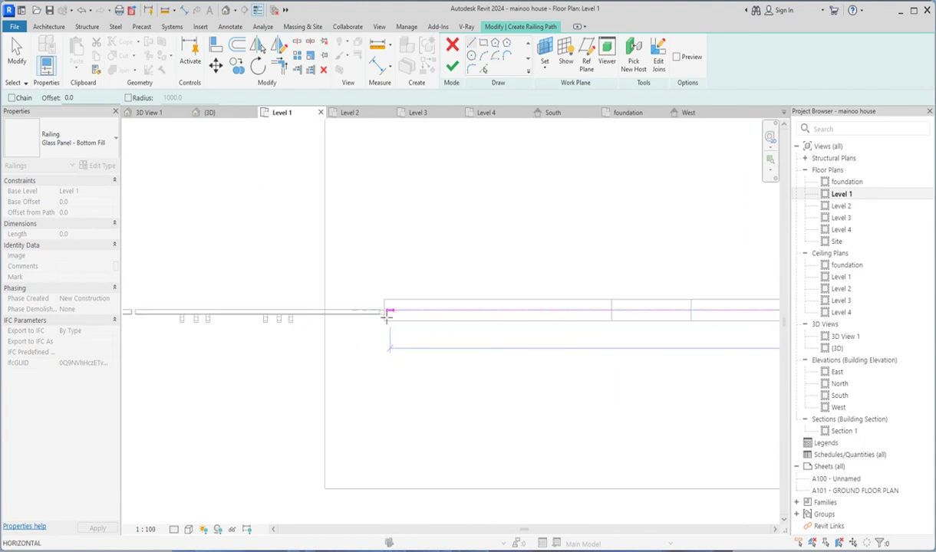
pyautogui.scroll(2, 381, 312)
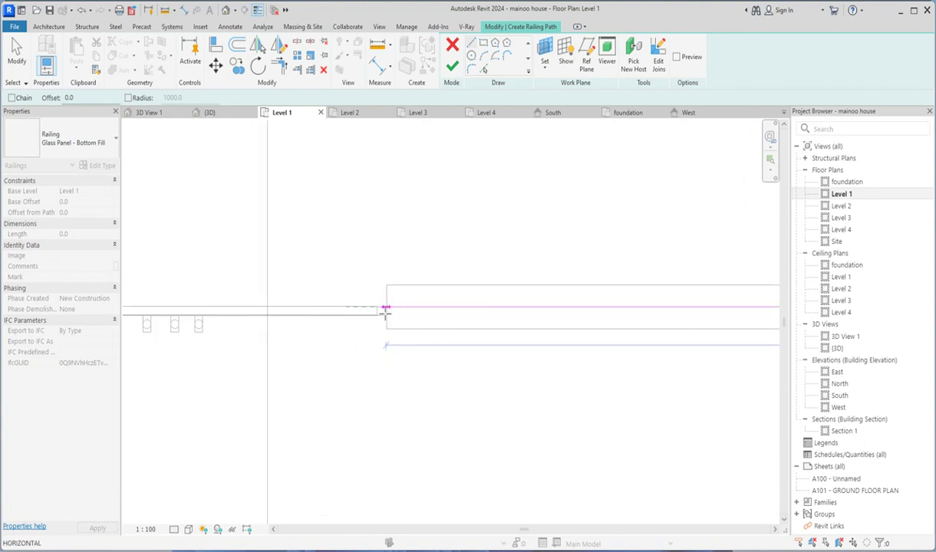
pyautogui.scroll(1, 374, 310)
pyautogui.click(381, 300)
pyautogui.scroll(-3, 381, 300)
pyautogui.click(450, 307)
pyautogui.scroll(2, 685, 311)
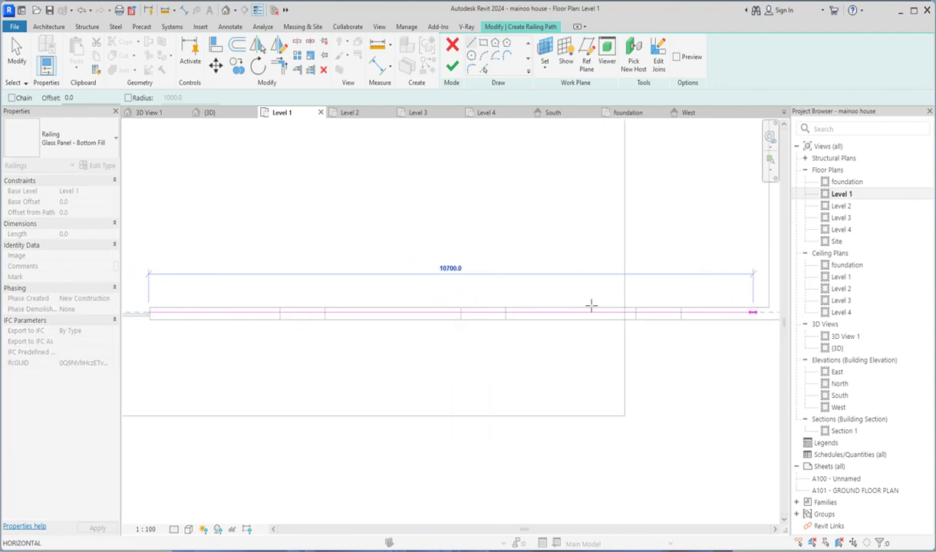
pyautogui.scroll(-2, 590, 307)
pyautogui.scroll(3, 691, 310)
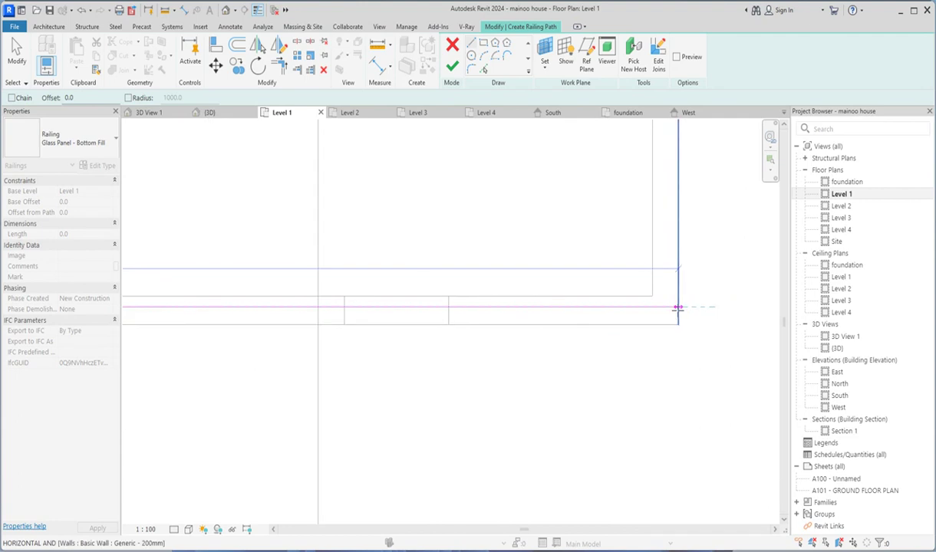
pyautogui.click(678, 307)
pyautogui.click(453, 73)
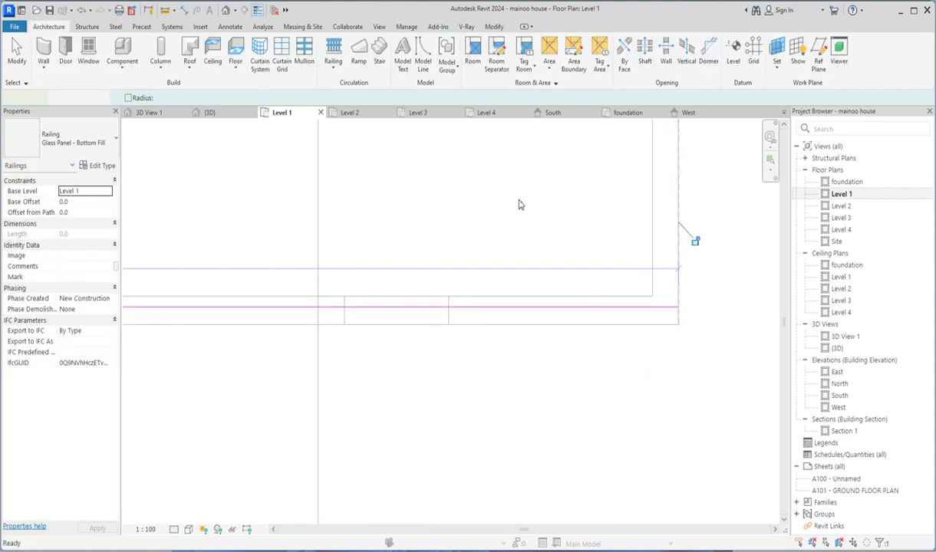
# - Host the new railing on the notched front boundary wall in the {3D} view so it follows the wall's top
pyautogui.doubleClick(837, 349)
pyautogui.scroll(5, 379, 170)
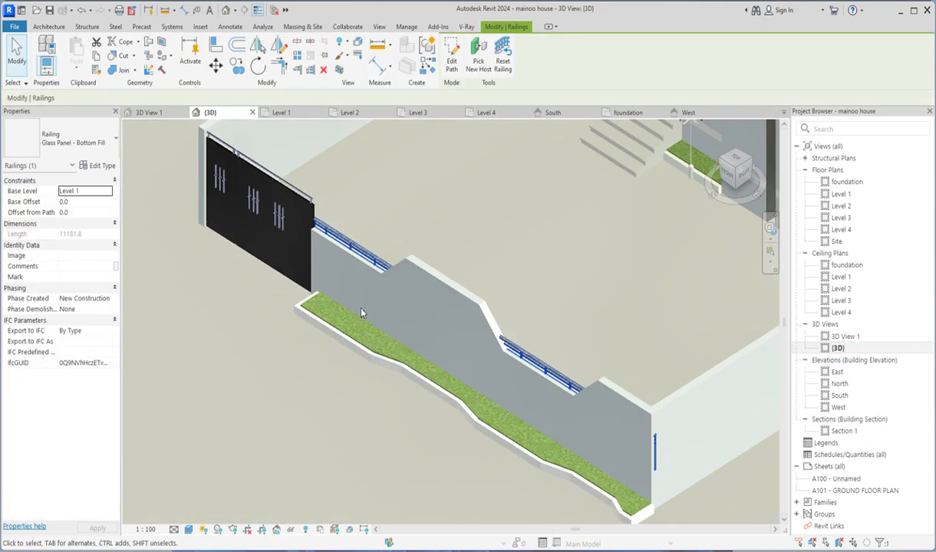
pyautogui.scroll(-2, 449, 349)
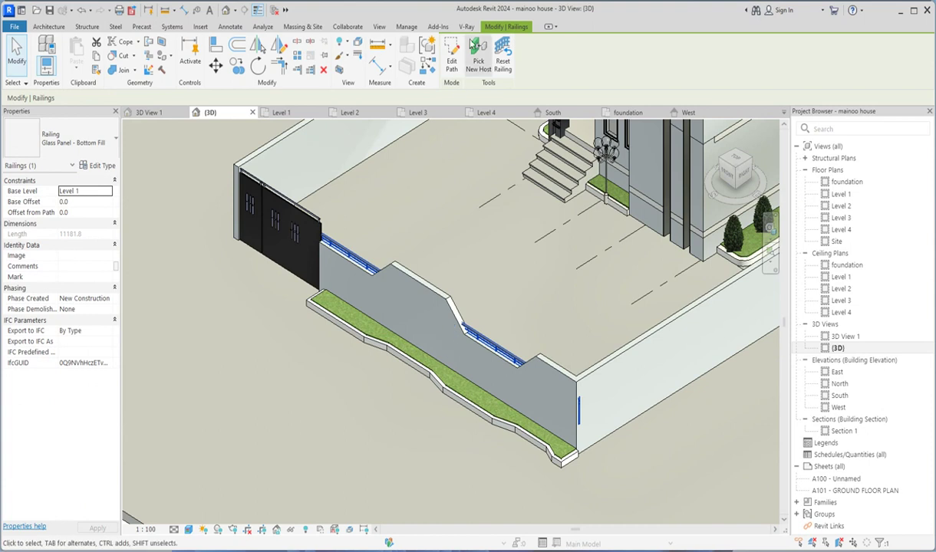
pyautogui.click(478, 60)
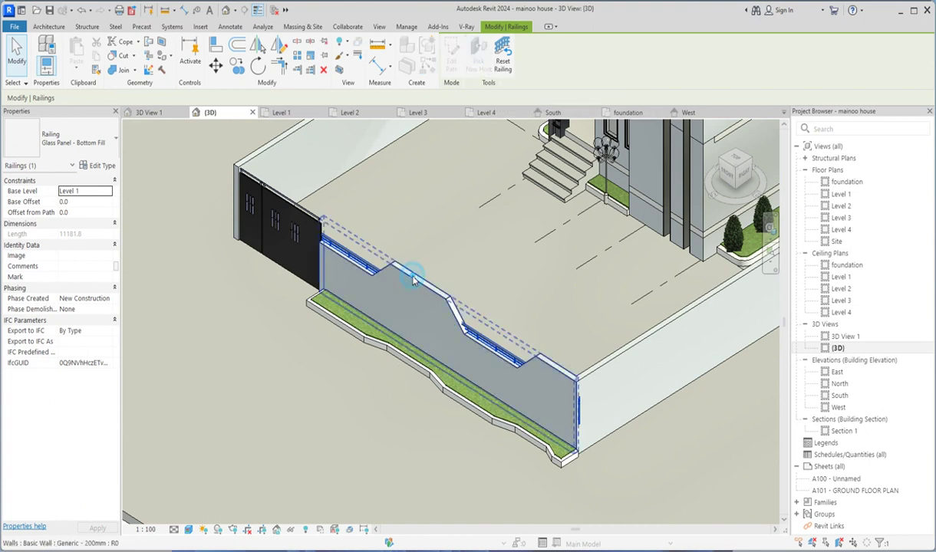
pyautogui.click(325, 419)
pyautogui.scroll(4, 385, 359)
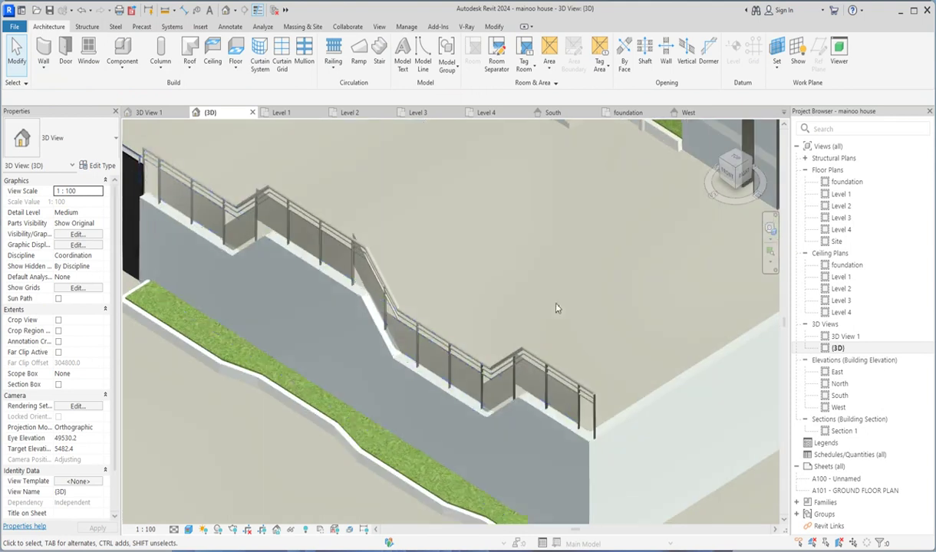
pyautogui.scroll(-3, 540, 338)
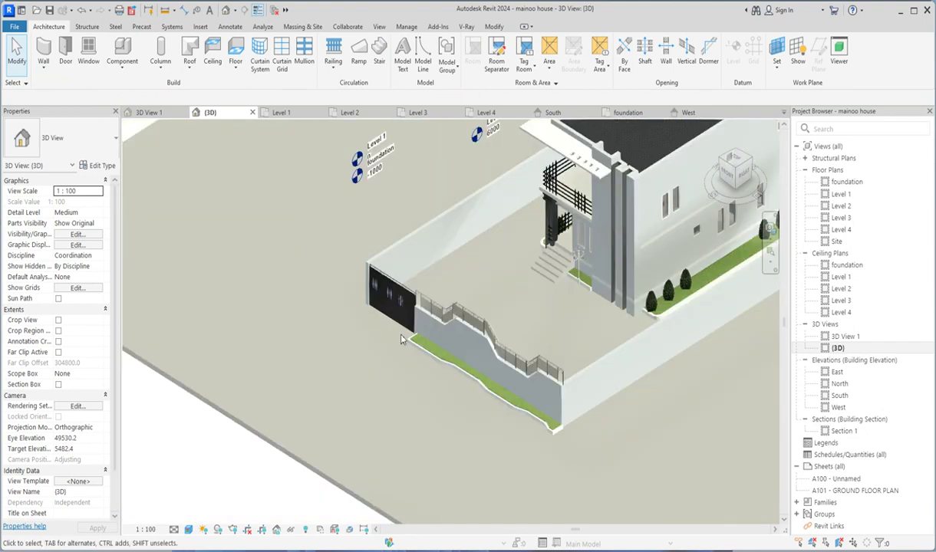
# - Try to lower the front boundary wall by setting its unconnected height to 1500
pyautogui.scroll(1, 529, 330)
pyautogui.scroll(5, 527, 326)
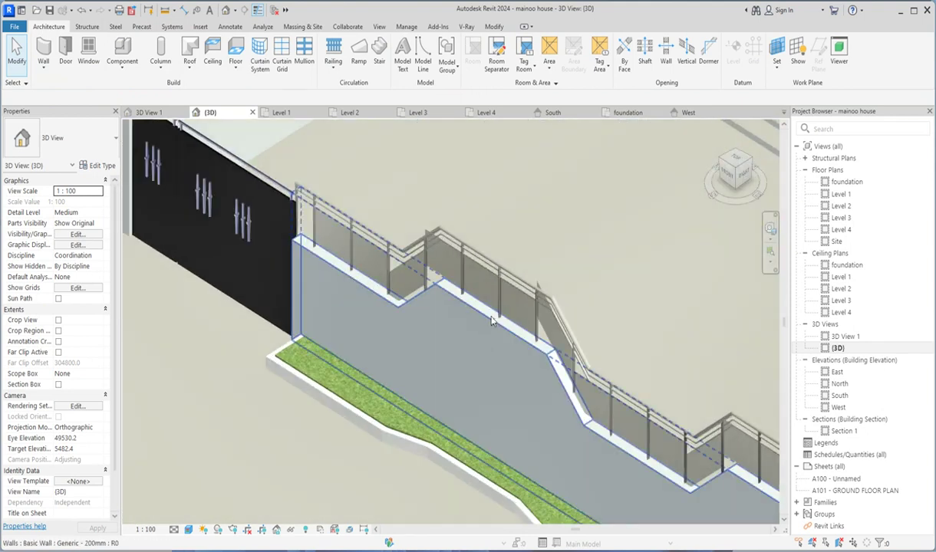
pyautogui.click(488, 326)
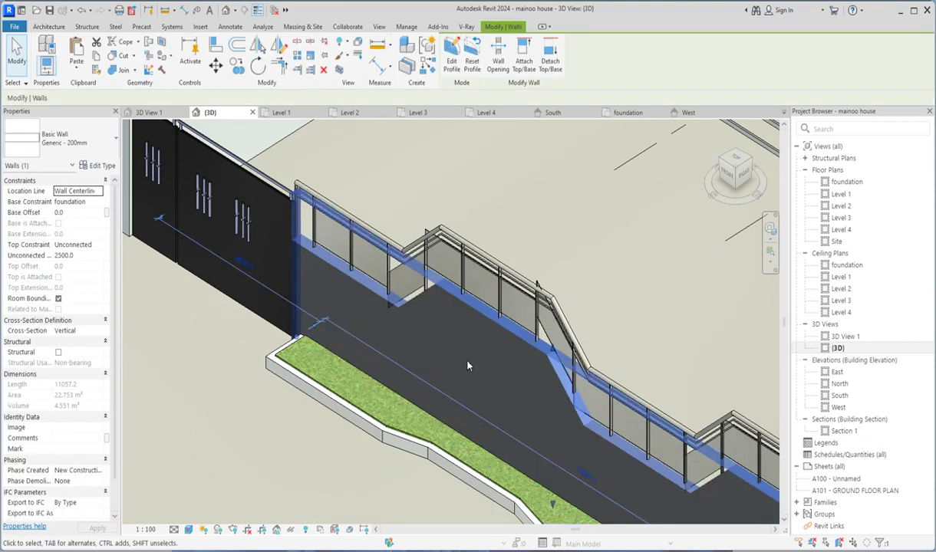
pyautogui.scroll(-4, 443, 439)
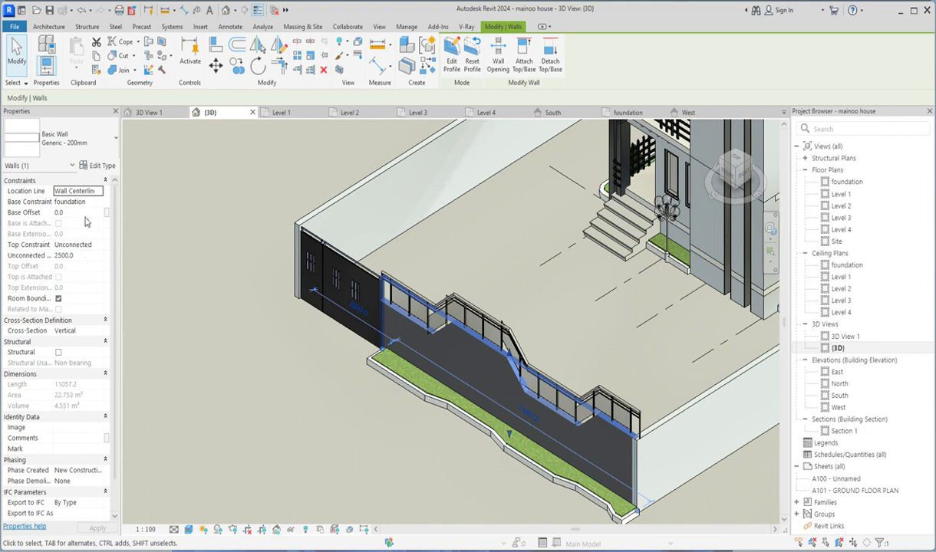
pyautogui.click(89, 258)
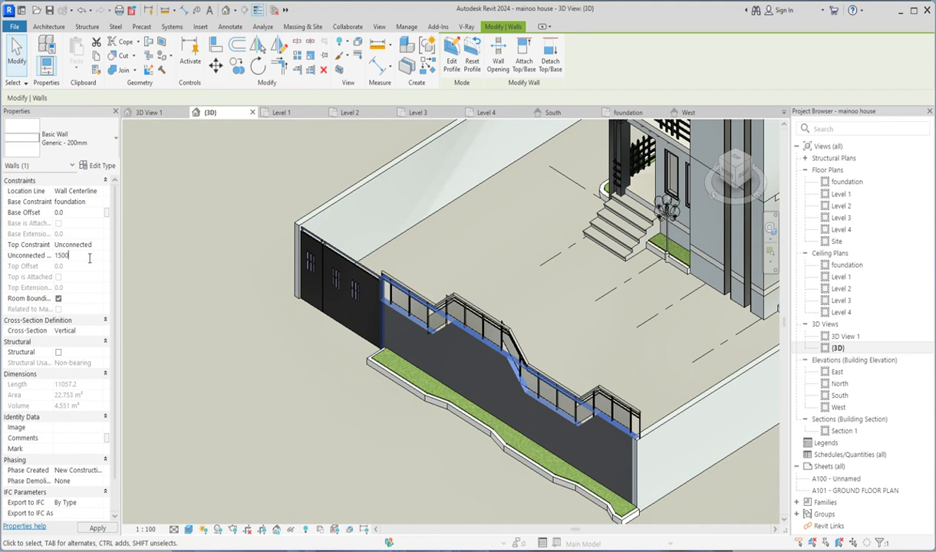
pyautogui.click(273, 297)
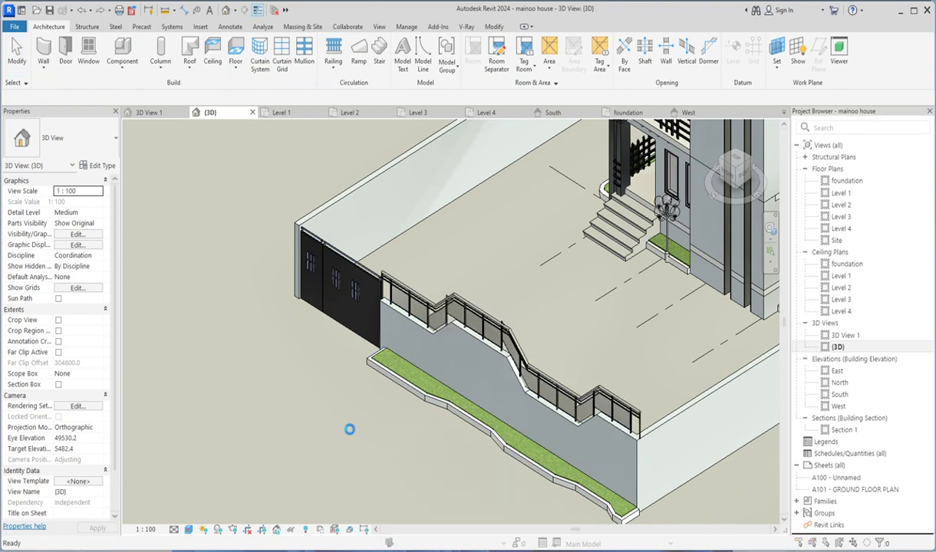
pyautogui.click(401, 253)
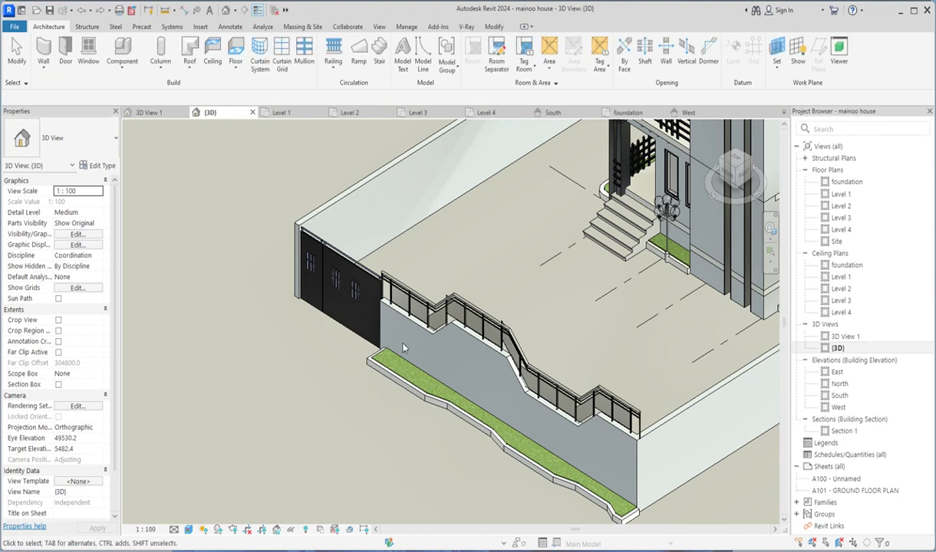
pyautogui.scroll(3, 469, 347)
pyautogui.scroll(-3, 443, 330)
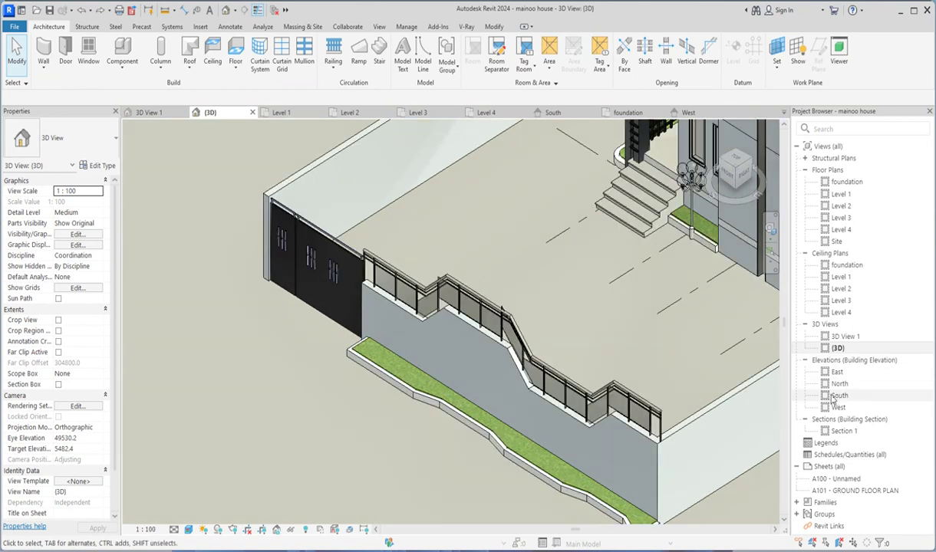
# - Open the front boundary wall's profile for editing in the South elevation
pyautogui.doubleClick(838, 395)
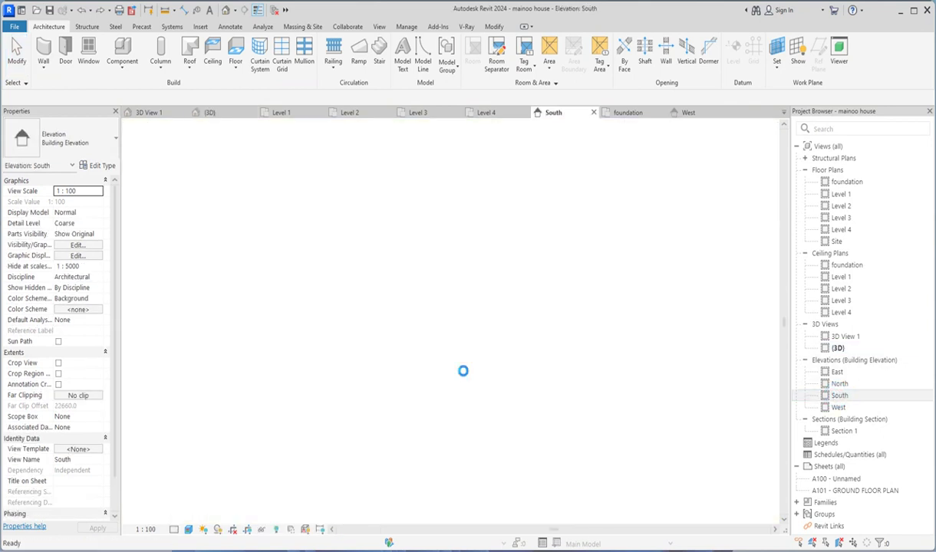
pyautogui.scroll(5, 500, 328)
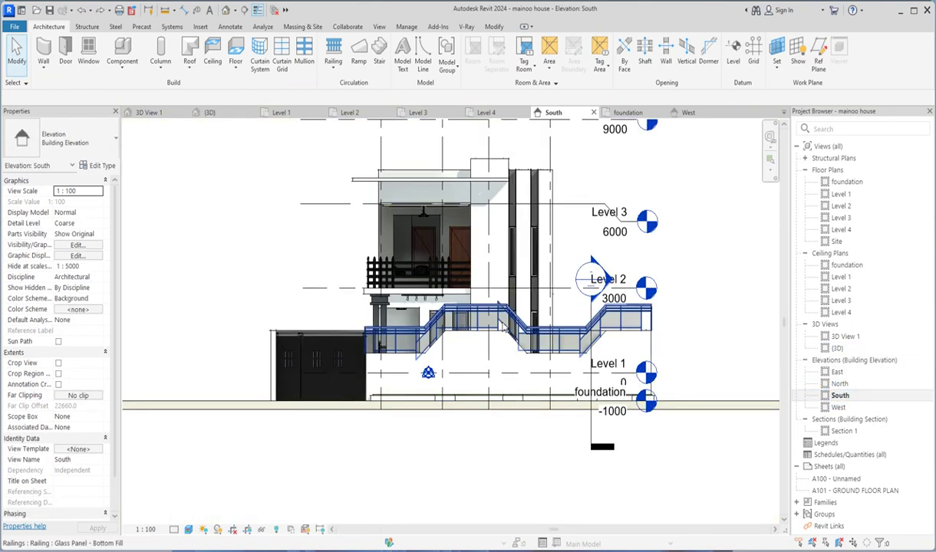
pyautogui.click(499, 330)
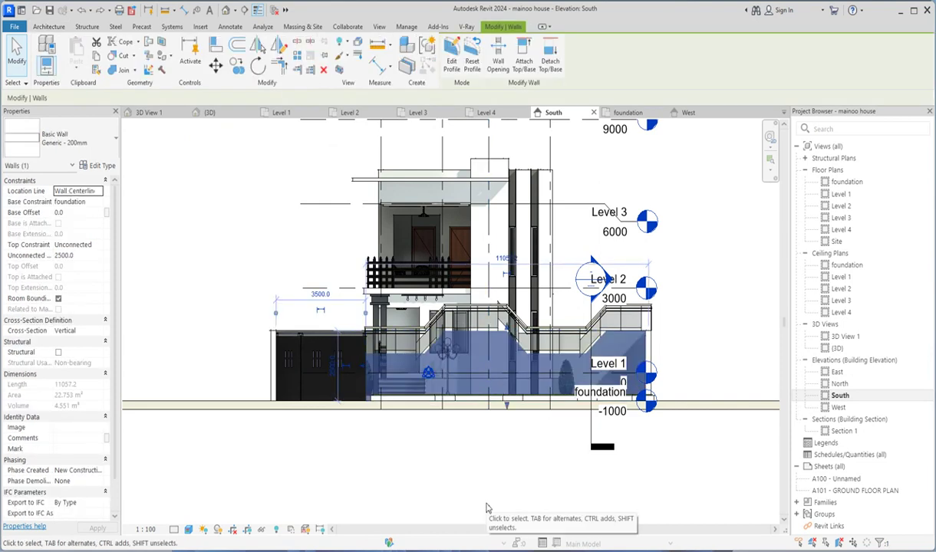
pyautogui.click(452, 71)
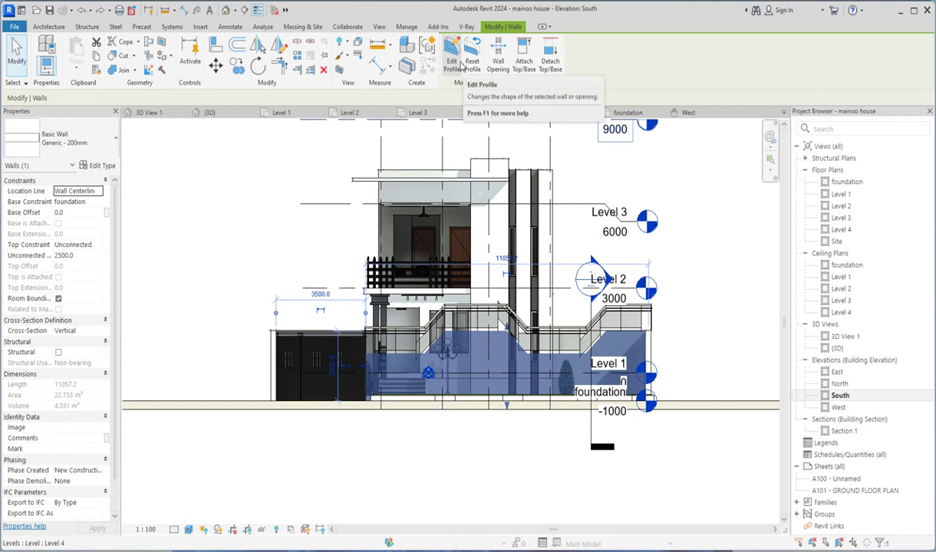
pyautogui.click(459, 65)
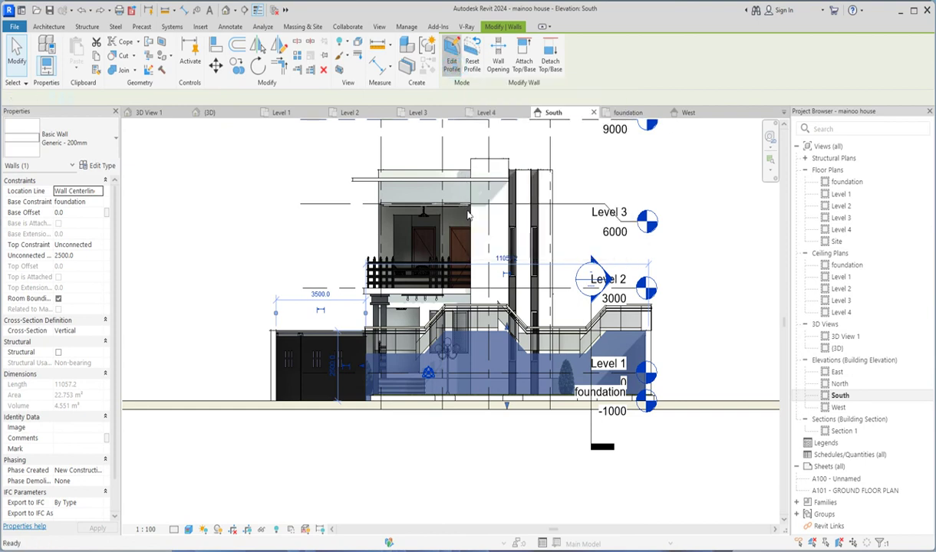
pyautogui.scroll(2, 506, 333)
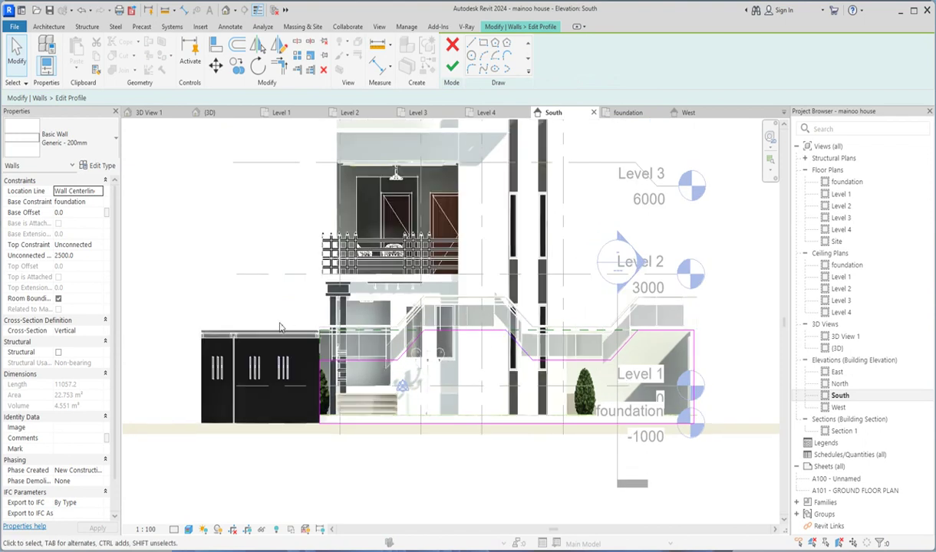
# - Move the profile's notched top edge down until its recesses sit near Level 1, removing the blocking constraints, and finish the profile edit
pyautogui.moveTo(318, 287)
pyautogui.mouseDown()
pyautogui.moveTo(480, 392)
pyautogui.moveTo(725, 390)
pyautogui.mouseUp()
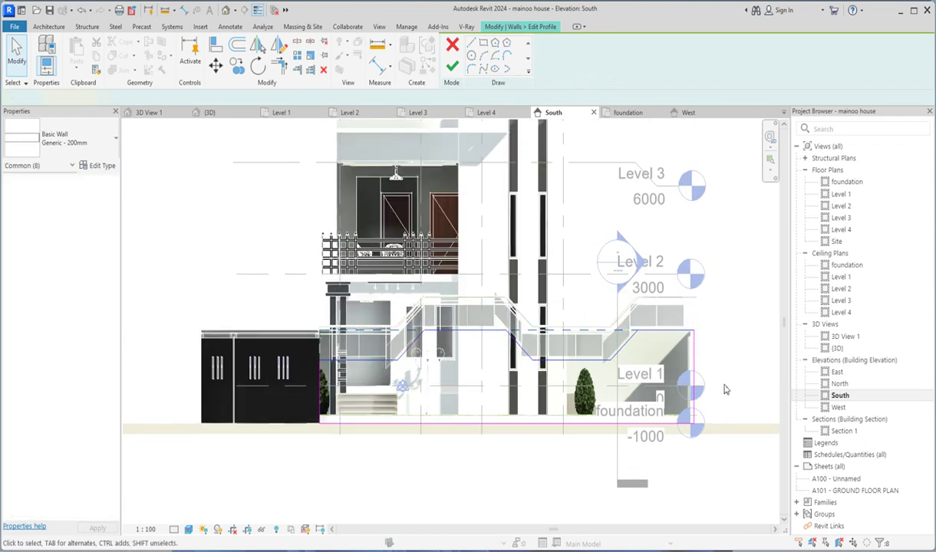
pyautogui.press('Delete')
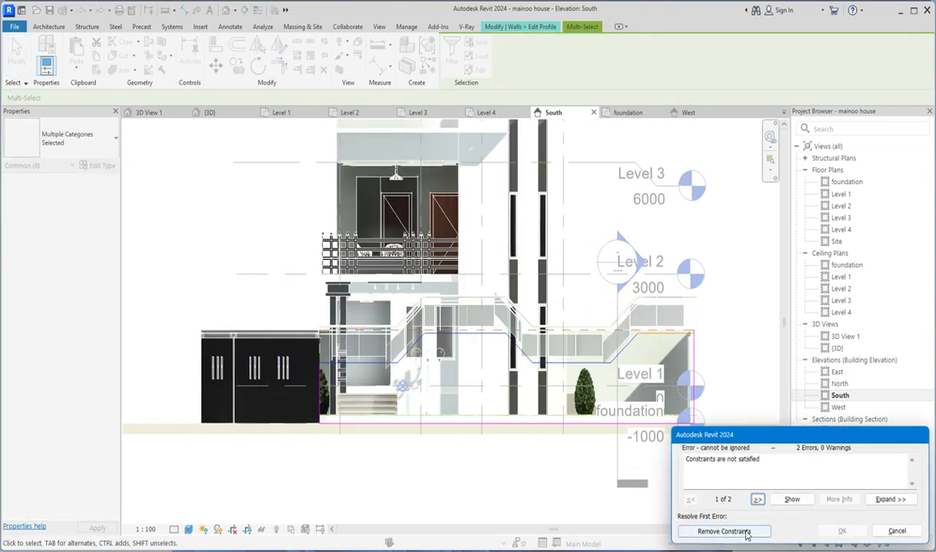
pyautogui.click(725, 532)
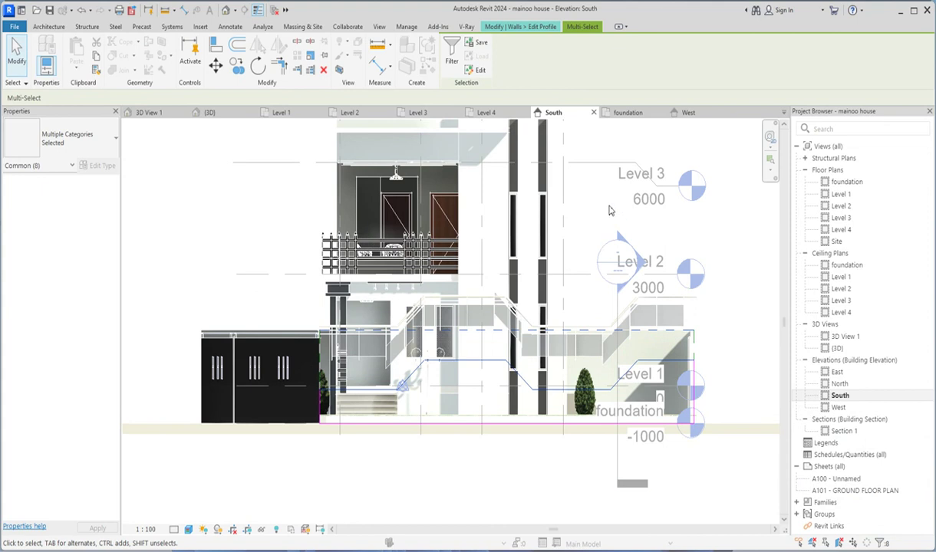
pyautogui.rightClick(610, 211)
pyautogui.click(650, 213)
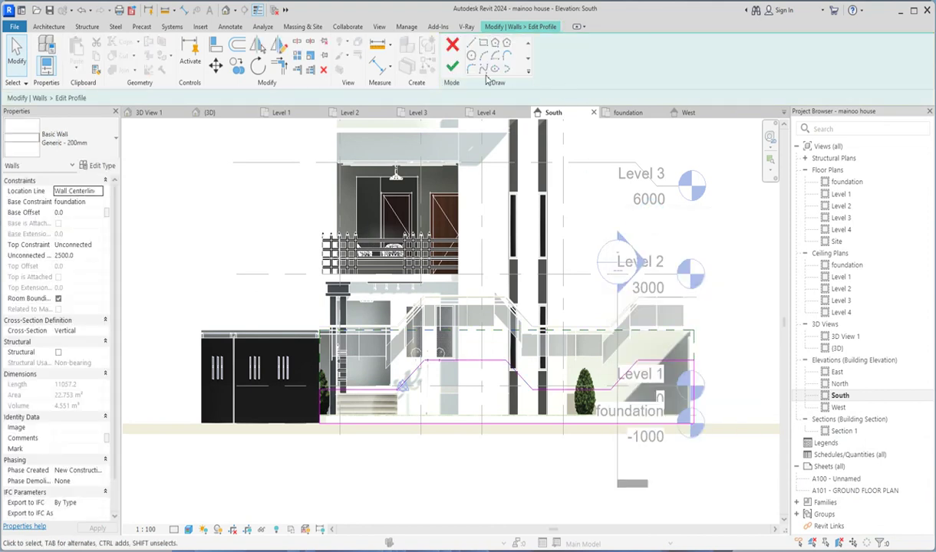
pyautogui.click(451, 66)
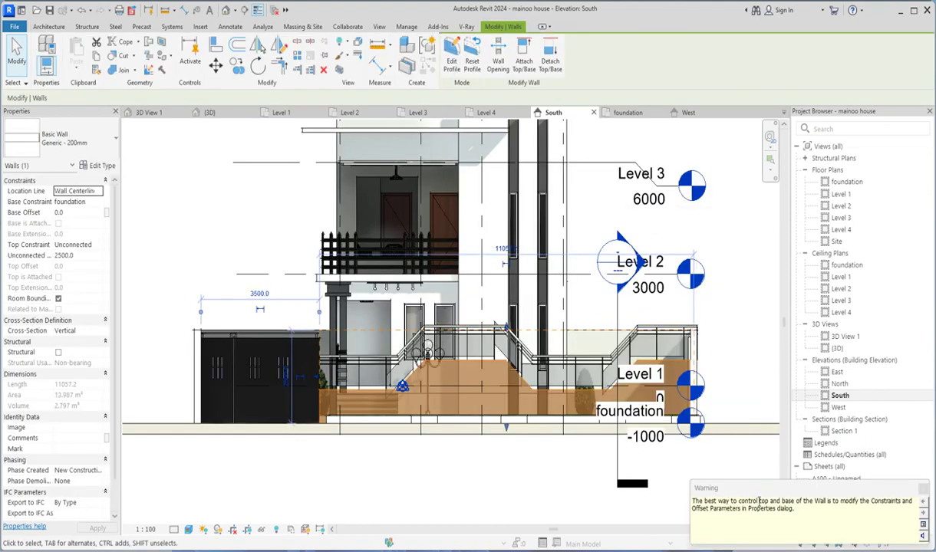
pyautogui.click(468, 503)
pyautogui.scroll(-3, 667, 330)
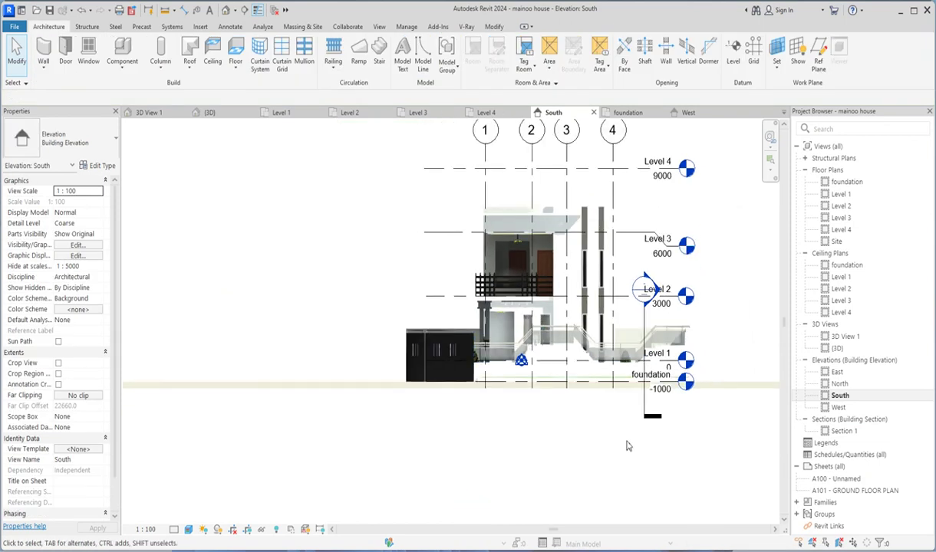
pyautogui.scroll(3, 626, 441)
pyautogui.scroll(2, 484, 303)
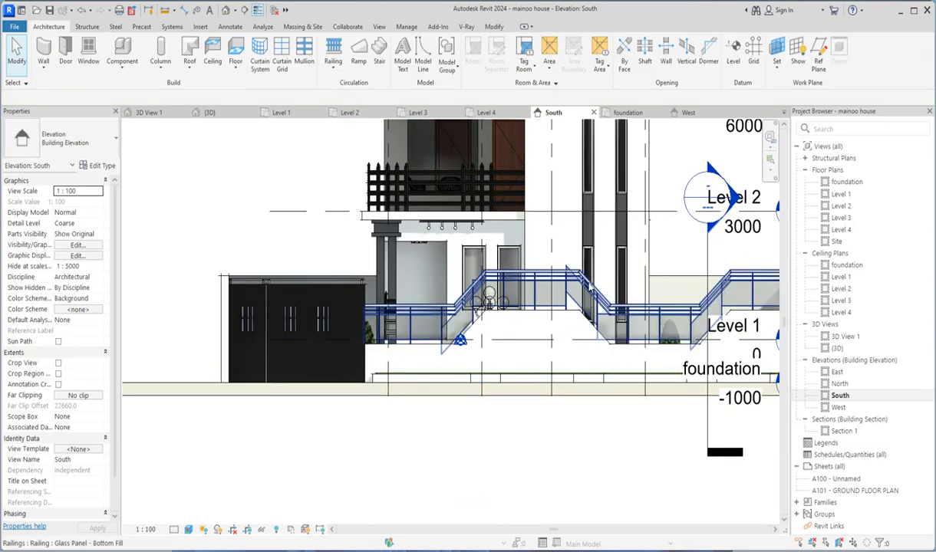
# - Open the front boundary wall's glass panel railing path for editing in the Level 1 floor plan
pyautogui.scroll(3, 571, 278)
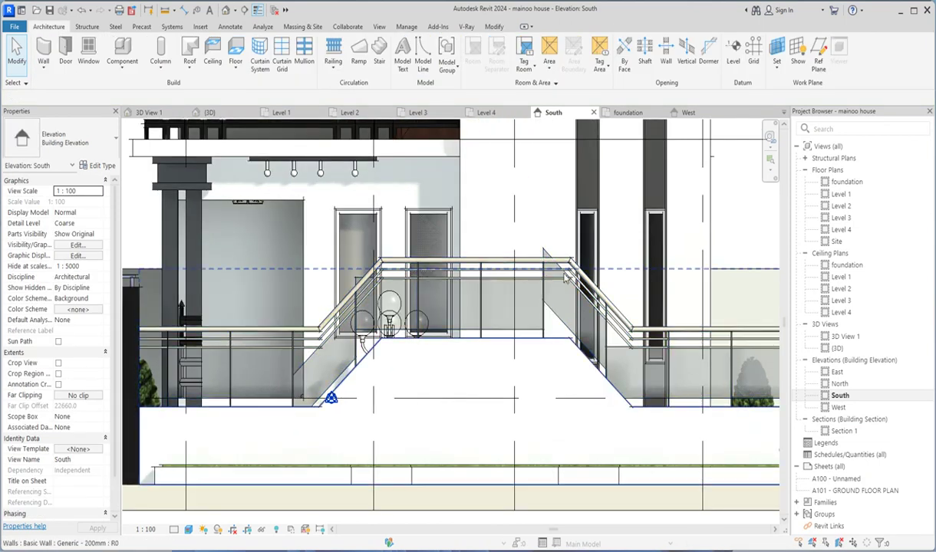
pyautogui.scroll(-3, 425, 307)
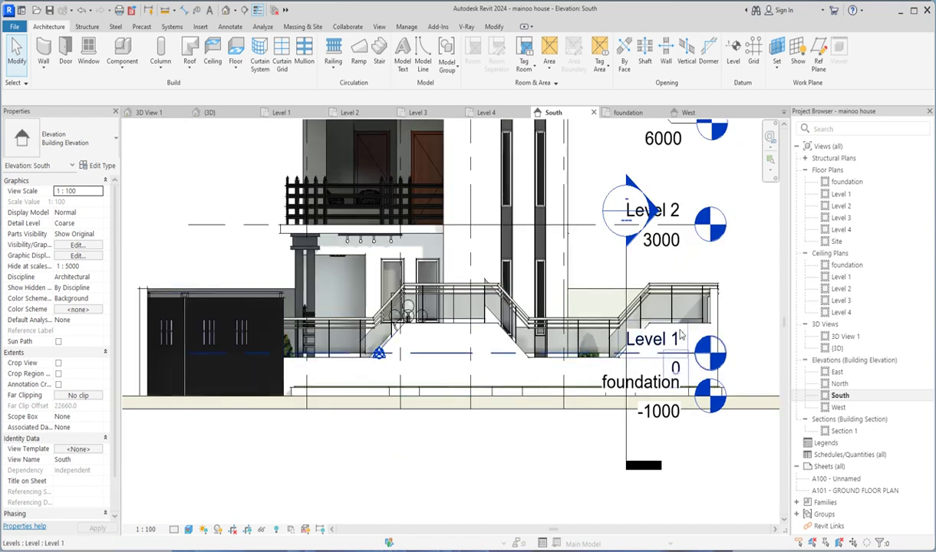
pyautogui.scroll(2, 691, 315)
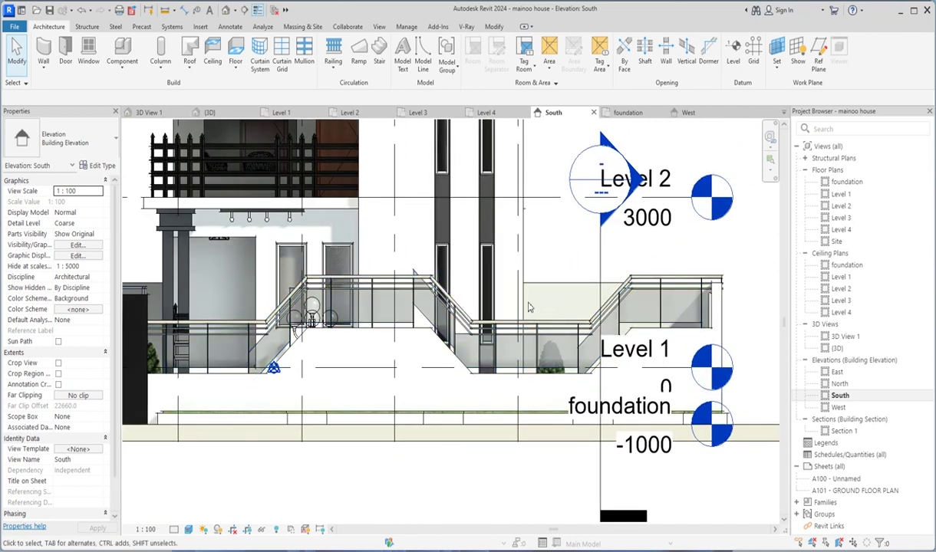
pyautogui.click(447, 306)
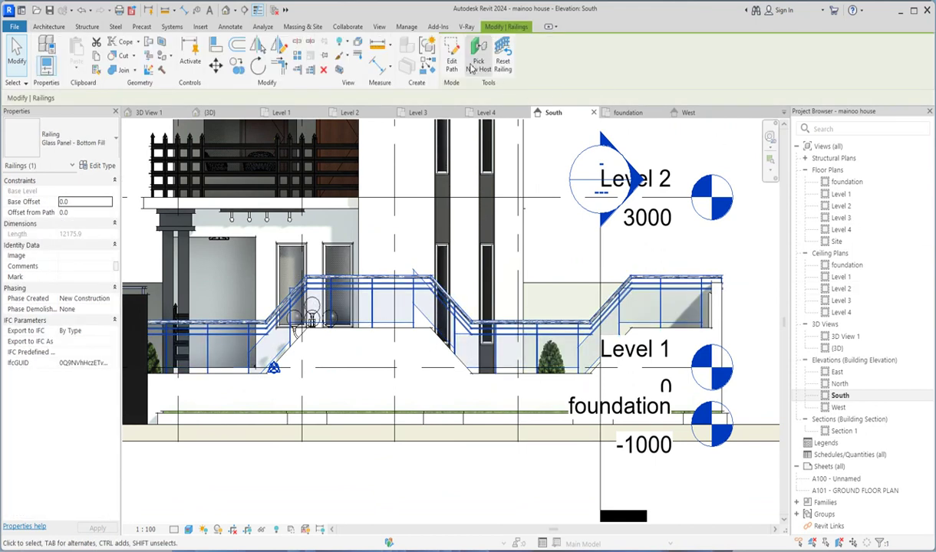
pyautogui.doubleClick(844, 195)
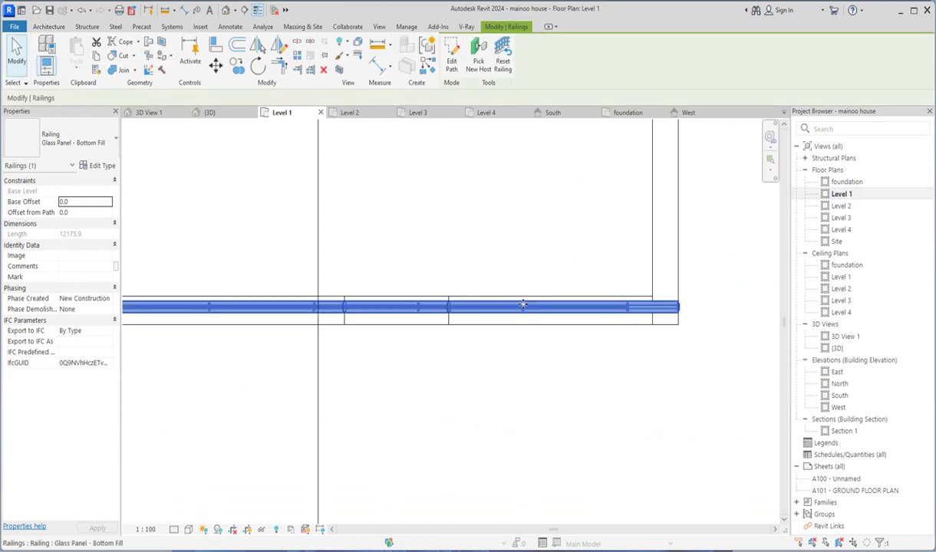
pyautogui.scroll(5, 229, 361)
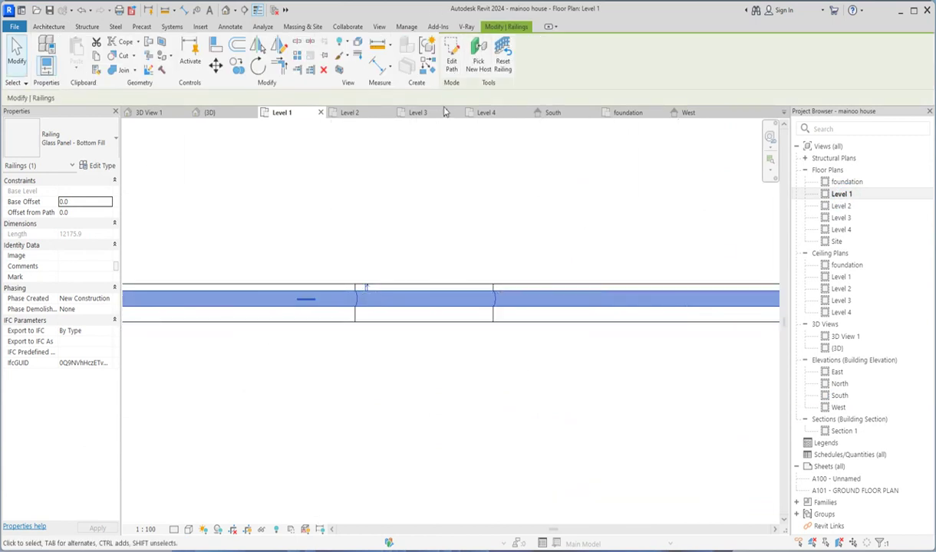
pyautogui.click(453, 65)
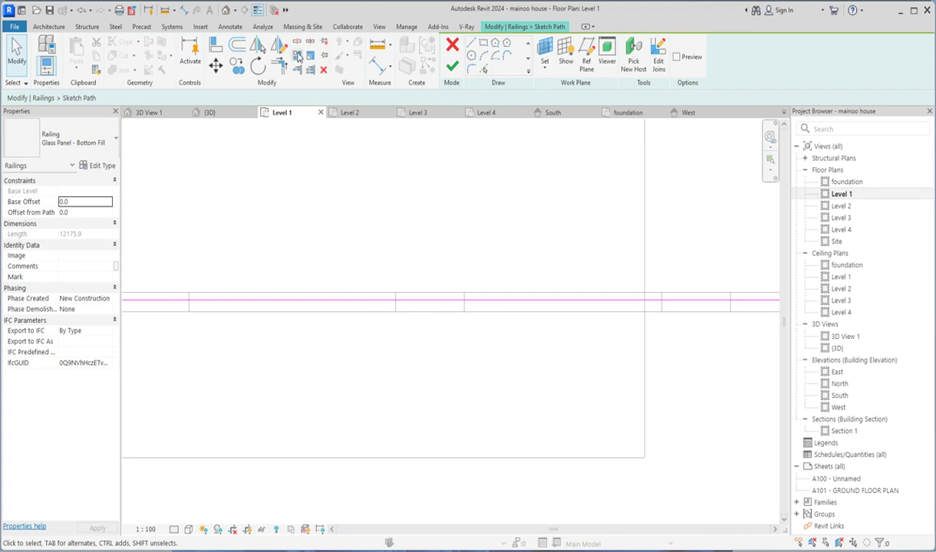
# - Split the railing path at both ends of the wall's middle sloped section and at the start of its easternmost slope
pyautogui.click(297, 44)
pyautogui.scroll(2, 392, 294)
pyautogui.scroll(2, 391, 293)
pyautogui.scroll(3, 392, 298)
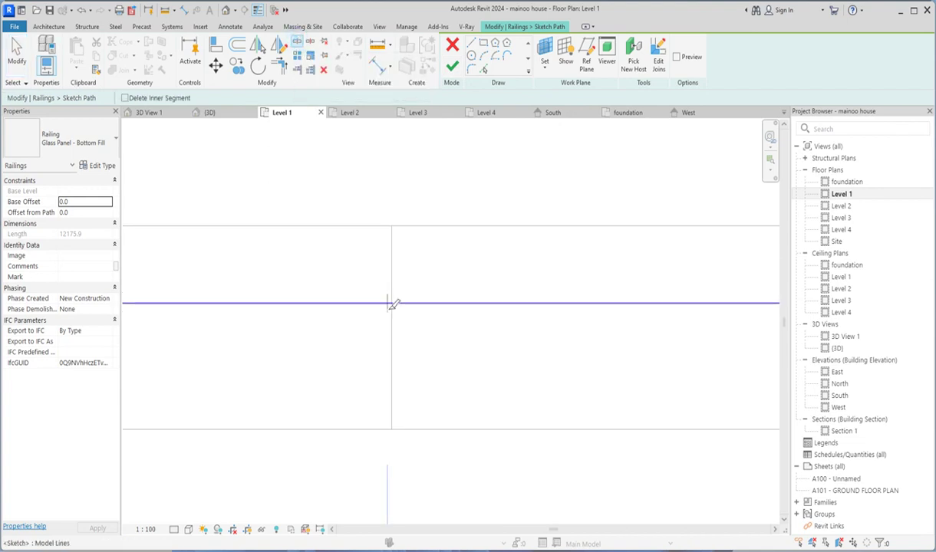
pyautogui.click(393, 302)
pyautogui.scroll(-4, 395, 302)
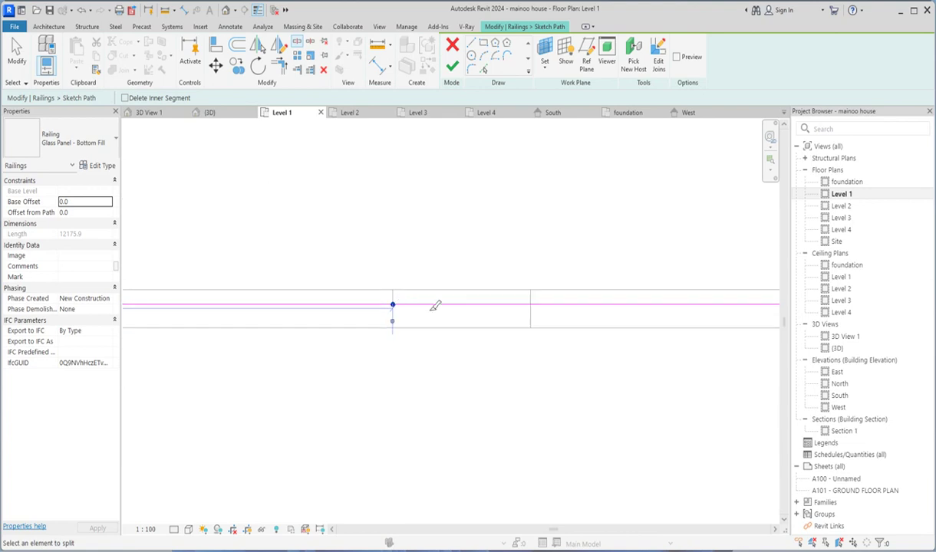
pyautogui.scroll(2, 553, 319)
pyautogui.click(520, 290)
pyautogui.scroll(-3, 489, 338)
pyautogui.scroll(5, 613, 351)
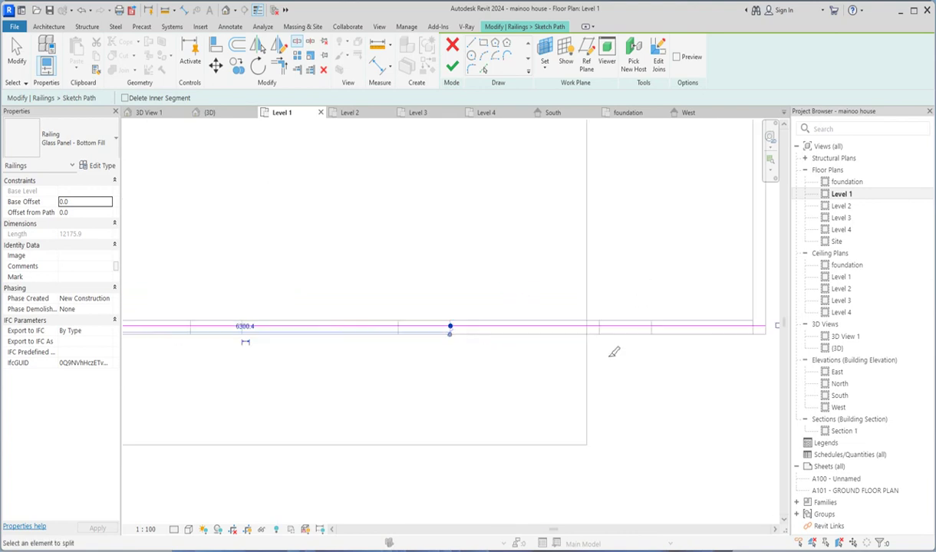
pyautogui.click(579, 307)
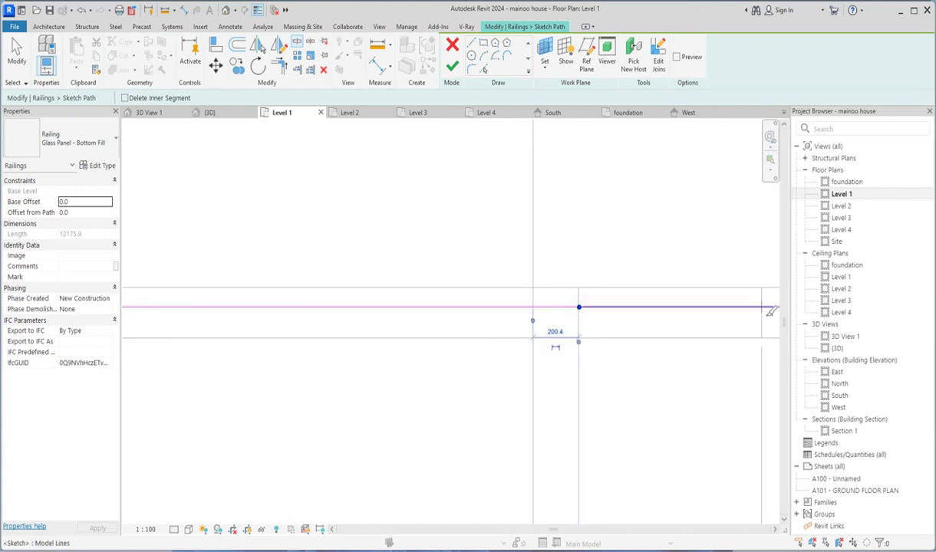
# - Split the railing path at both ends of the wall's westernmost slope and finish the path edit
pyautogui.scroll(-4, 769, 305)
pyautogui.scroll(4, 380, 307)
pyautogui.scroll(3, 424, 278)
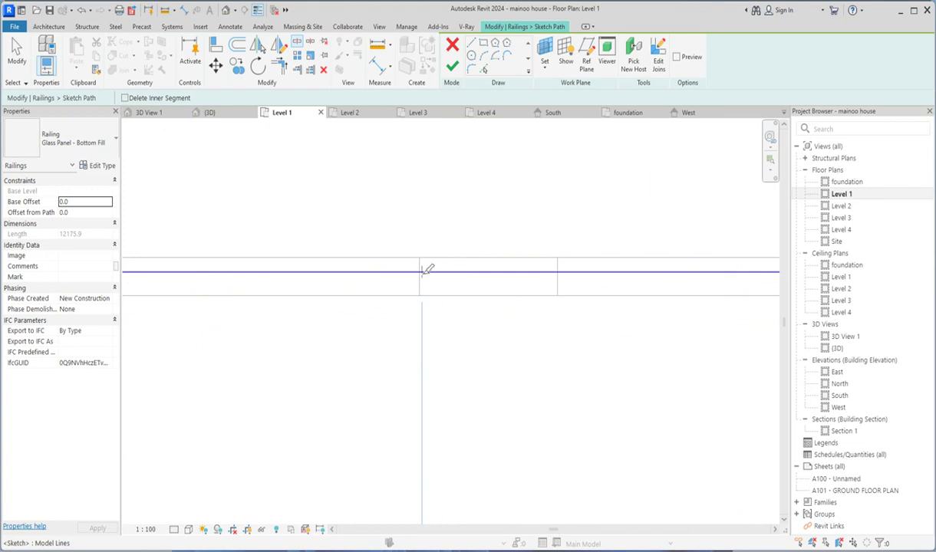
pyautogui.scroll(2, 424, 267)
pyautogui.scroll(3, 428, 268)
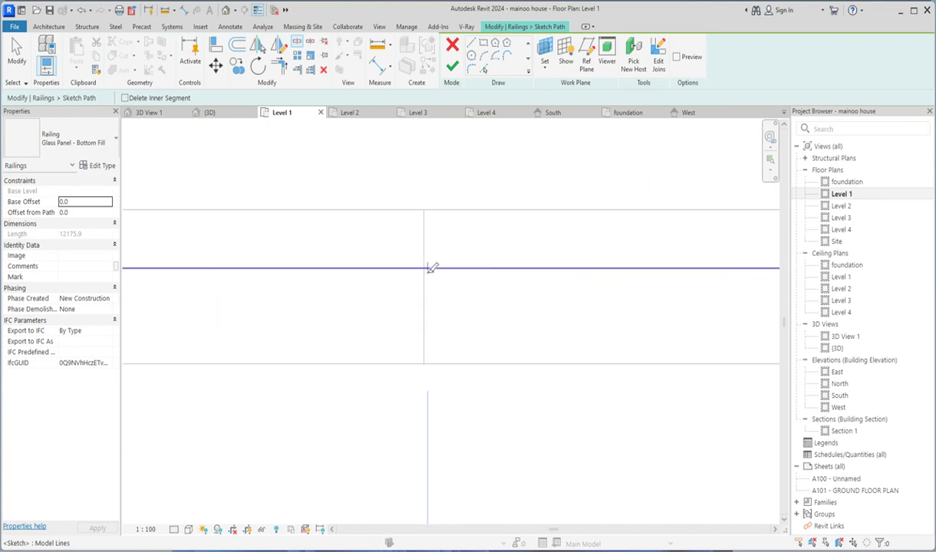
pyautogui.click(425, 267)
pyautogui.scroll(-3, 388, 284)
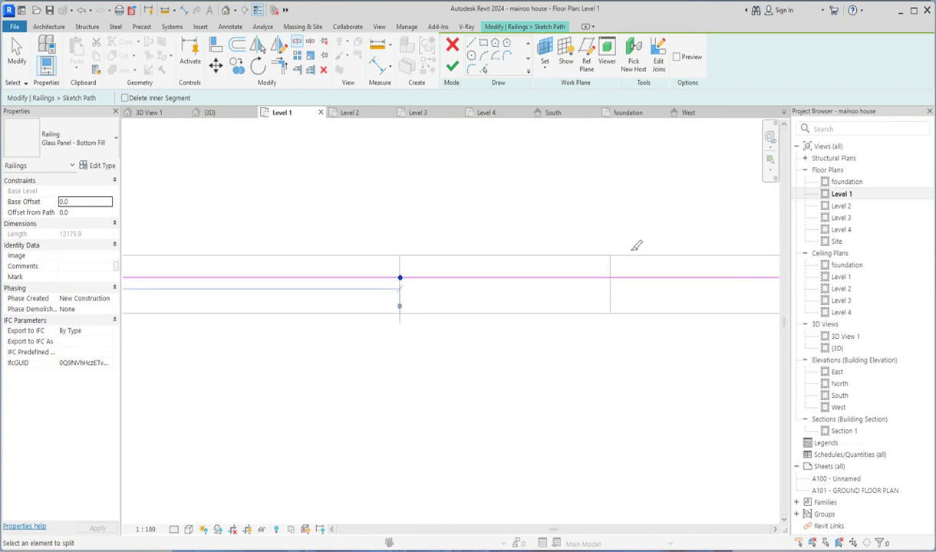
pyautogui.click(610, 278)
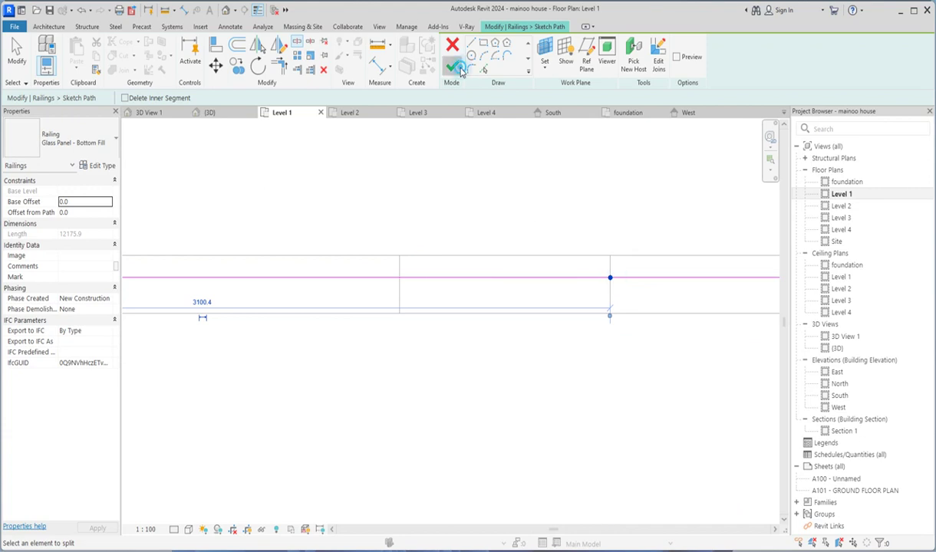
pyautogui.click(457, 68)
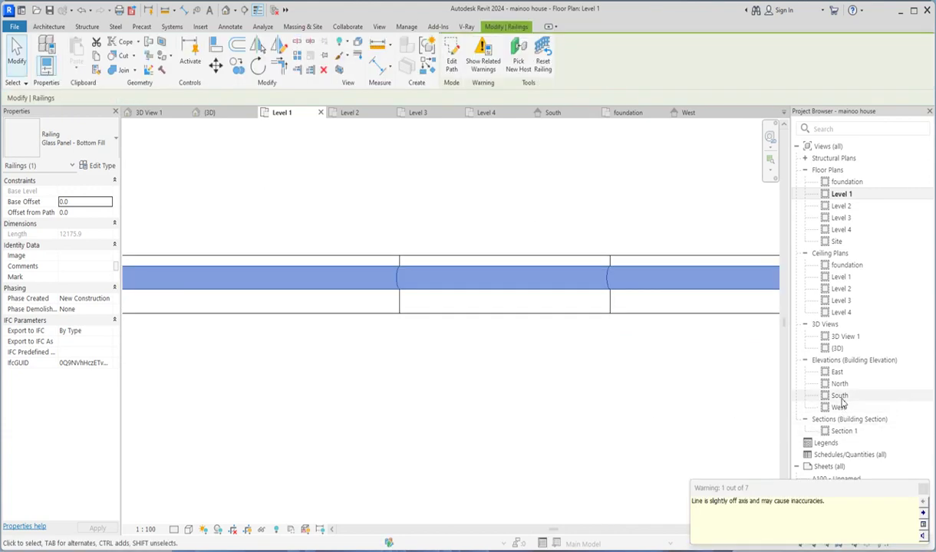
# - Inspect how the split railing follows the wall's slopes and recesses in the South elevation
pyautogui.doubleClick(839, 395)
pyautogui.scroll(-3, 580, 392)
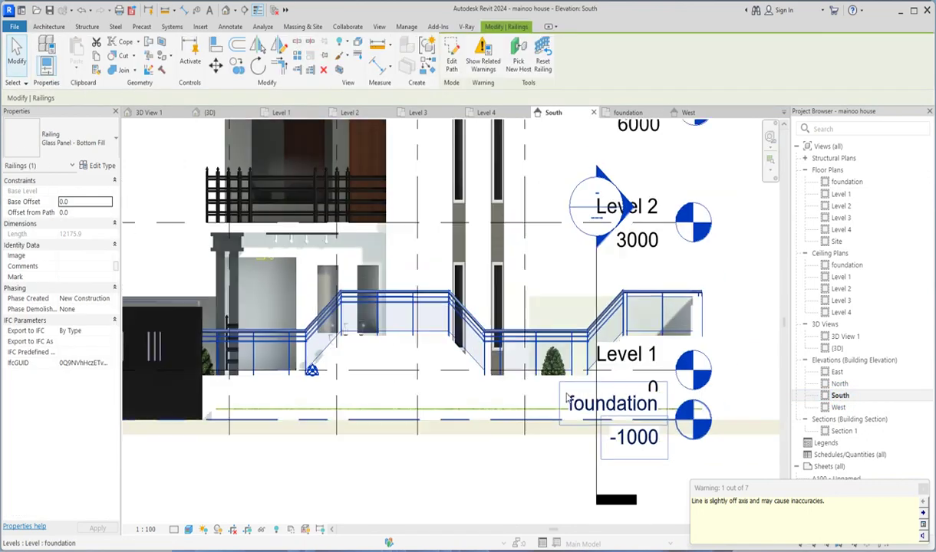
pyautogui.click(704, 330)
pyautogui.scroll(4, 429, 362)
pyautogui.scroll(4, 429, 363)
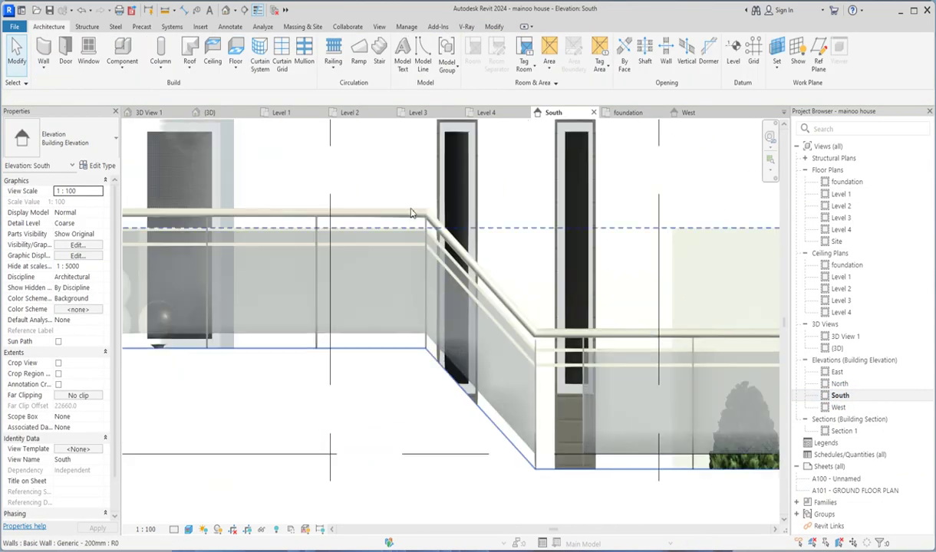
pyautogui.scroll(-4, 409, 259)
pyautogui.scroll(3, 261, 274)
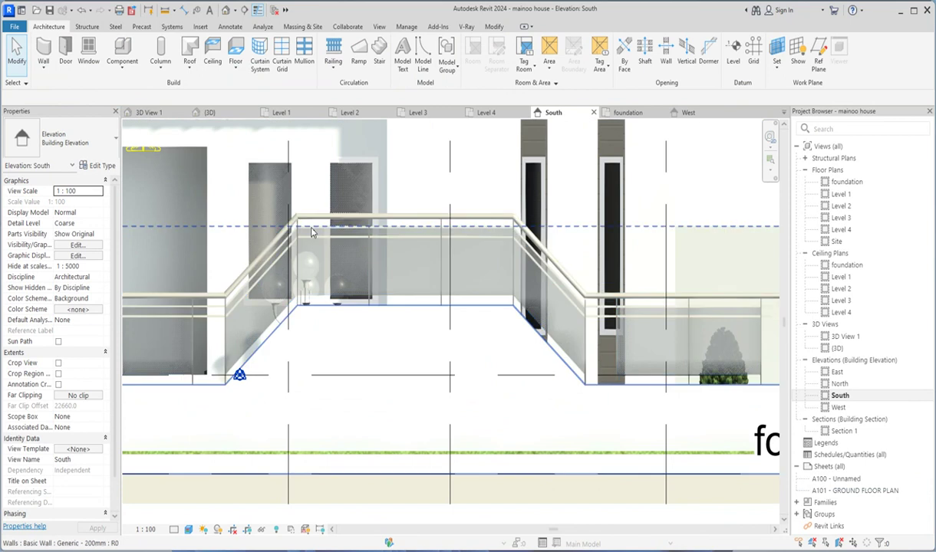
pyautogui.scroll(-1, 541, 178)
pyautogui.scroll(-5, 689, 287)
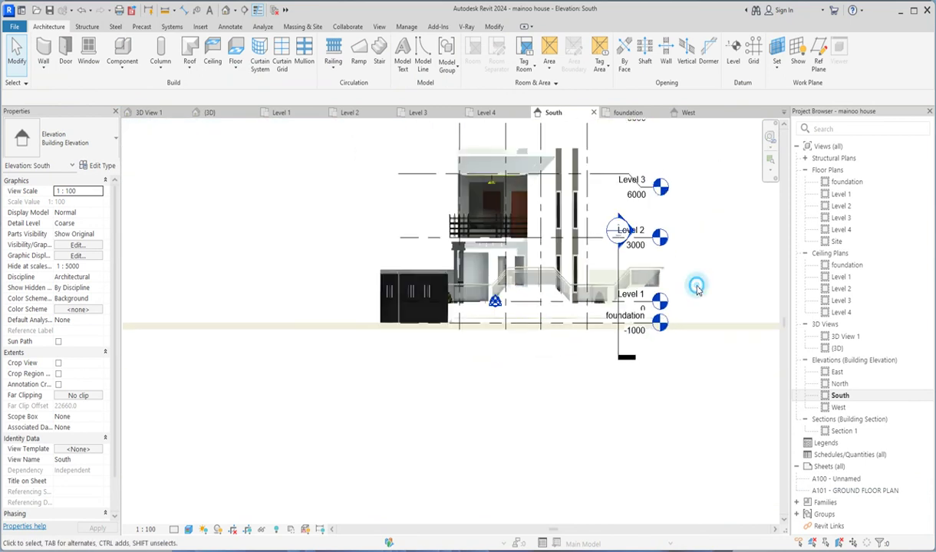
# - Orient the {3D} view to look down on the front boundary wall from the gate's front corner
pyautogui.doubleClick(837, 348)
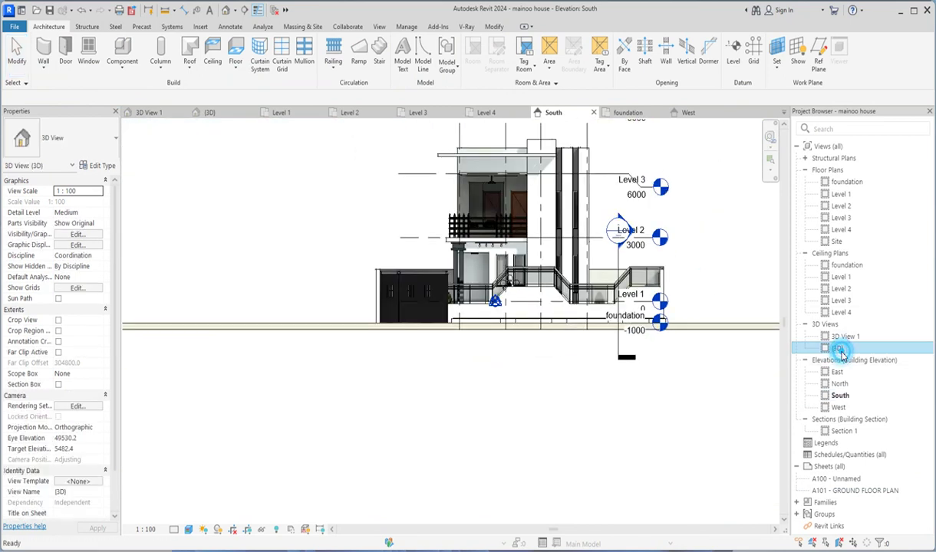
pyautogui.scroll(4, 470, 382)
pyautogui.scroll(-1, 580, 329)
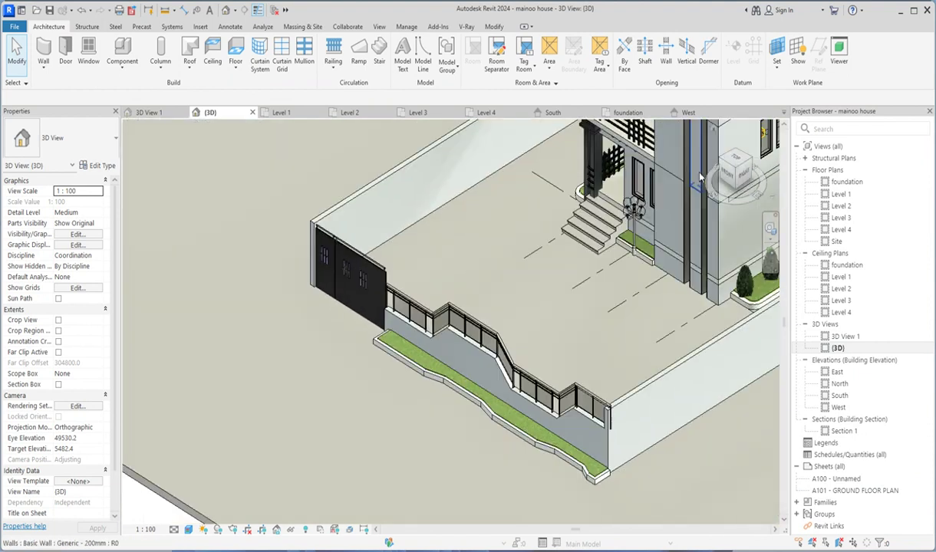
pyautogui.click(723, 164)
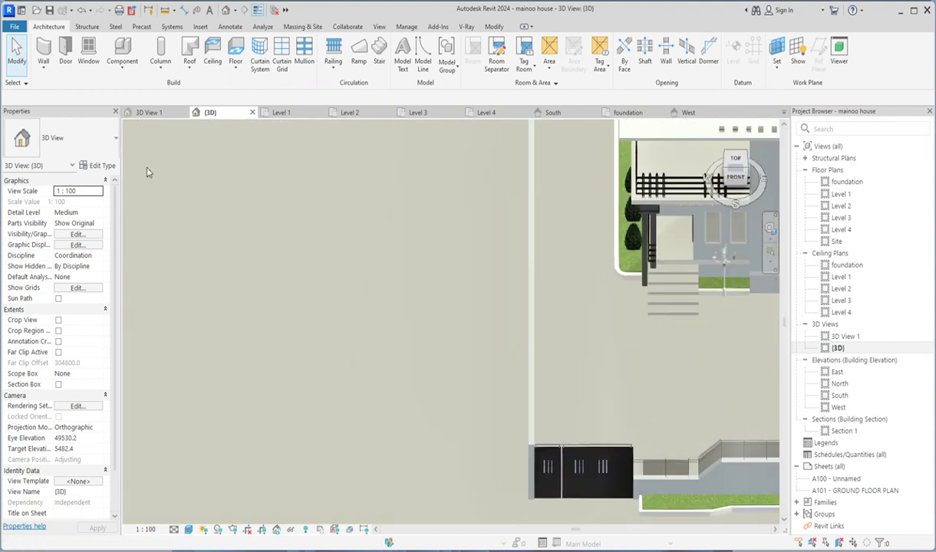
pyautogui.click(729, 173)
pyautogui.scroll(4, 537, 349)
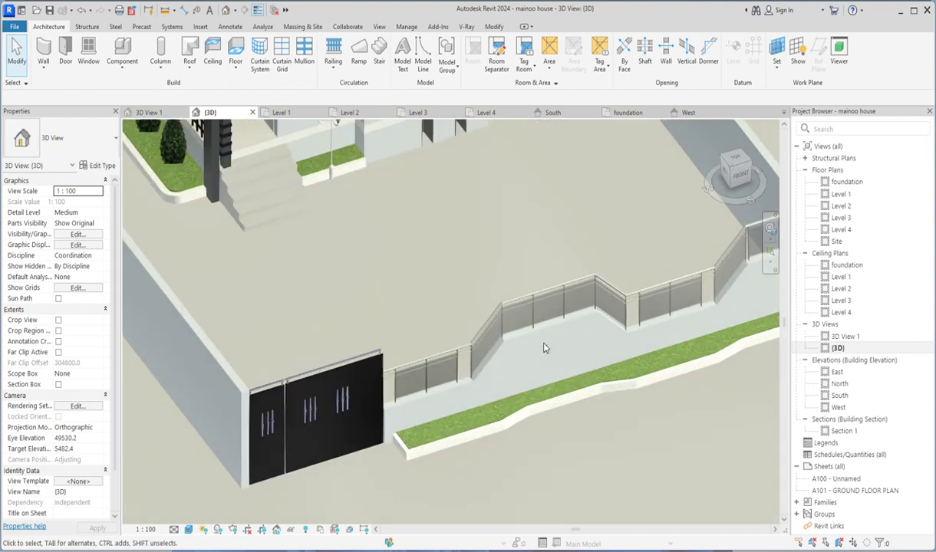
# - Examine the front boundary's notched wall, glass railing, gate and planter bed against the whole house
pyautogui.scroll(-5, 543, 361)
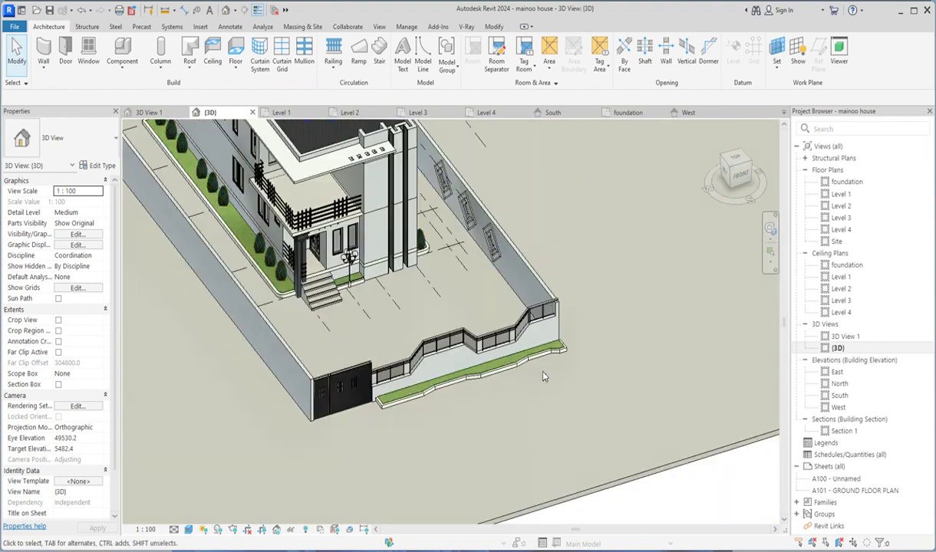
pyautogui.scroll(4, 542, 376)
pyautogui.scroll(-2, 542, 277)
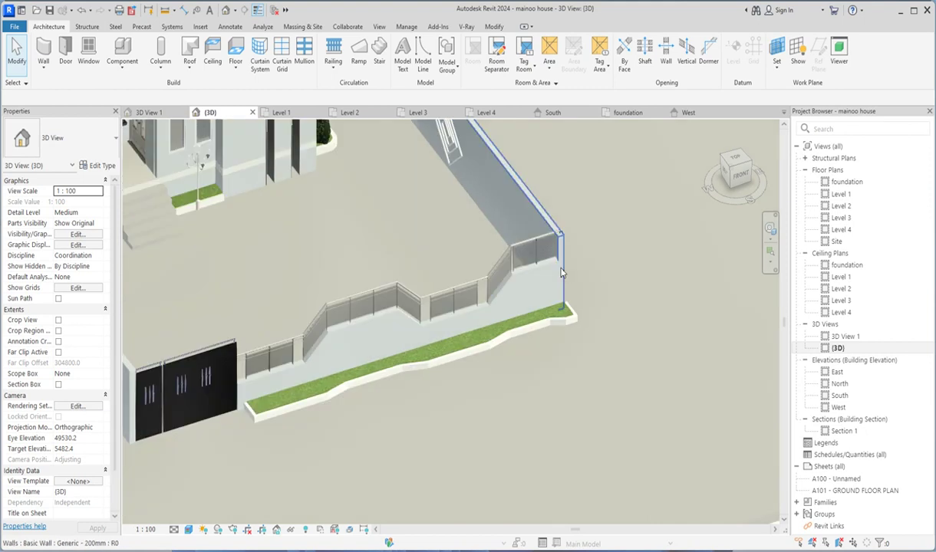
pyautogui.scroll(-3, 561, 273)
pyautogui.scroll(2, 369, 322)
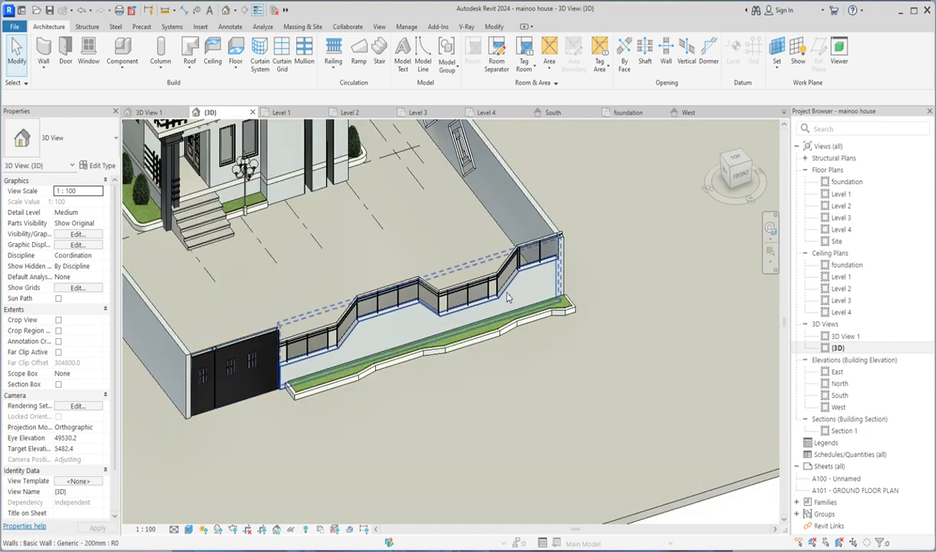
pyautogui.scroll(-3, 390, 343)
pyautogui.scroll(2, 342, 330)
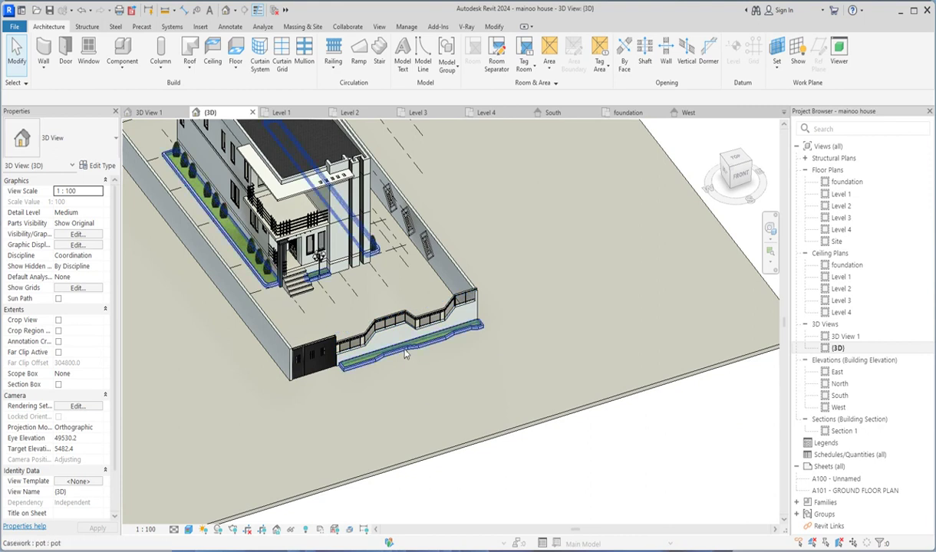
pyautogui.scroll(2, 369, 323)
pyautogui.scroll(-3, 291, 230)
pyautogui.scroll(2, 222, 153)
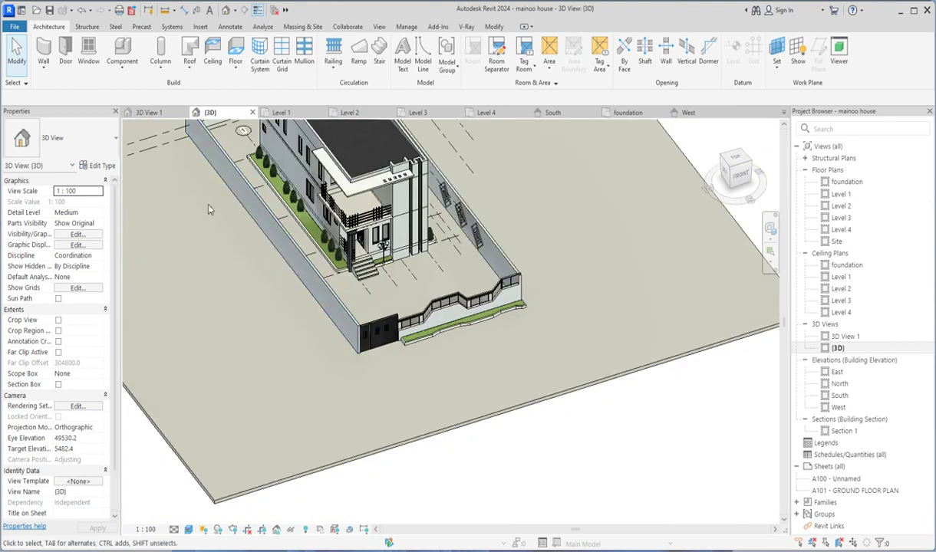
pyautogui.scroll(-3, 209, 209)
pyautogui.scroll(2, 253, 185)
pyautogui.scroll(1, 253, 182)
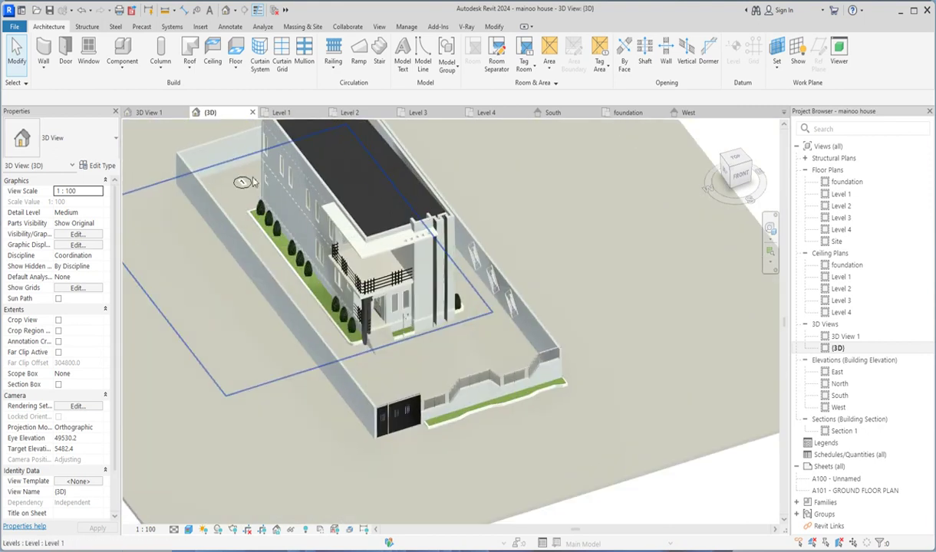
pyautogui.scroll(3, 253, 182)
pyautogui.scroll(-3, 351, 205)
pyautogui.scroll(2, 506, 445)
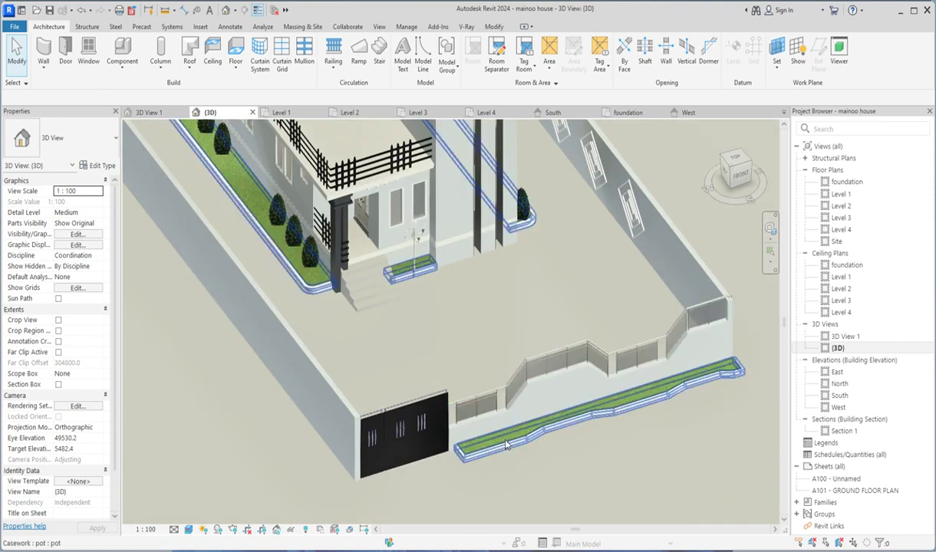